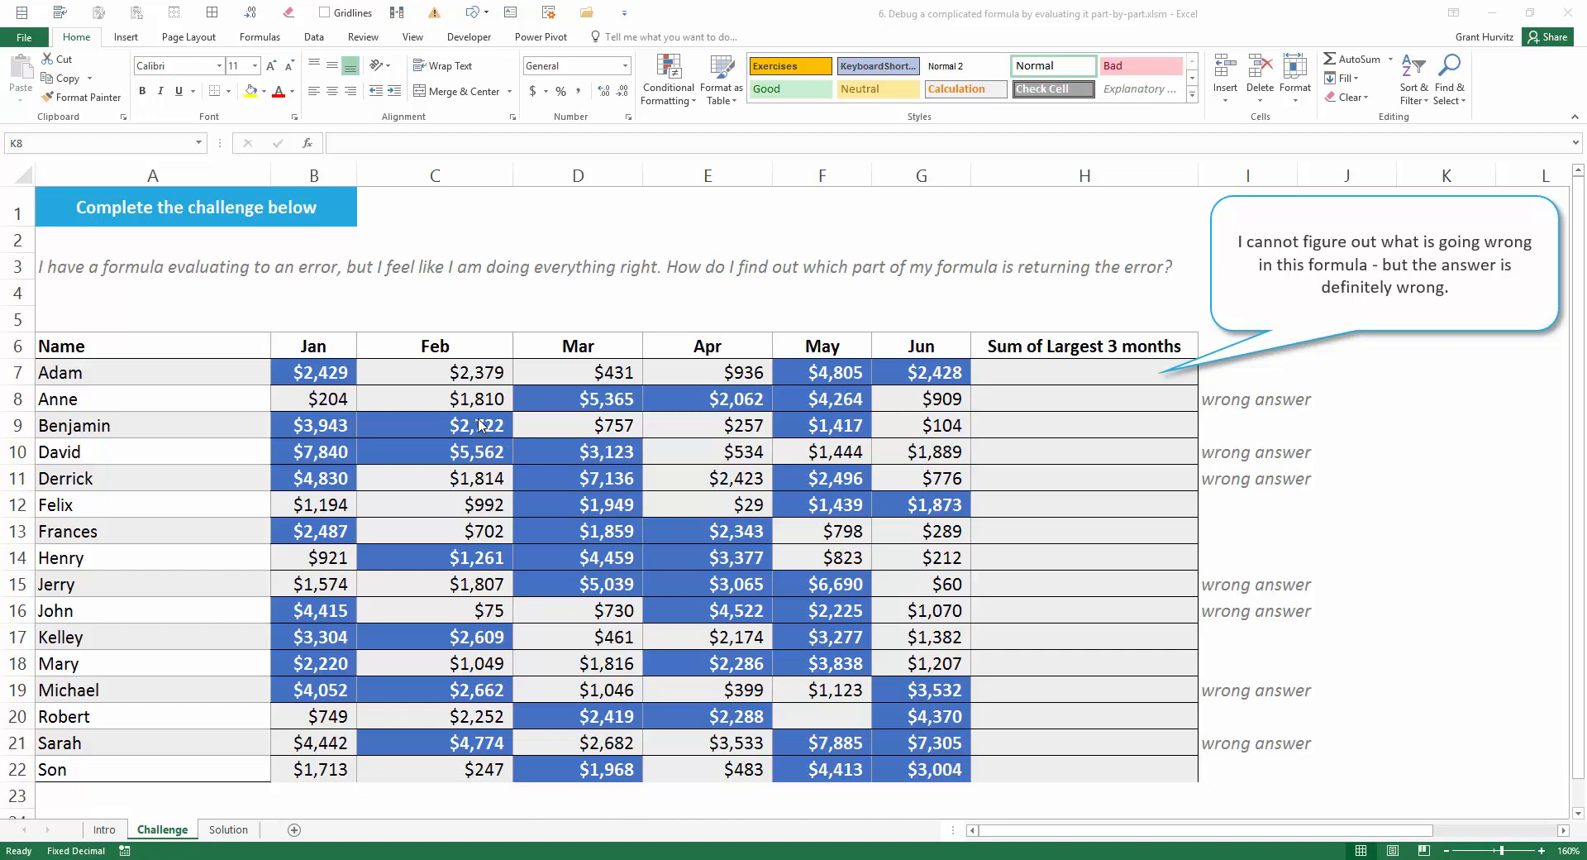
# - Inspect the formula in H7 and compare it with the three highlighted largest months in rows 7 and 8
pyautogui.click(1068, 375)
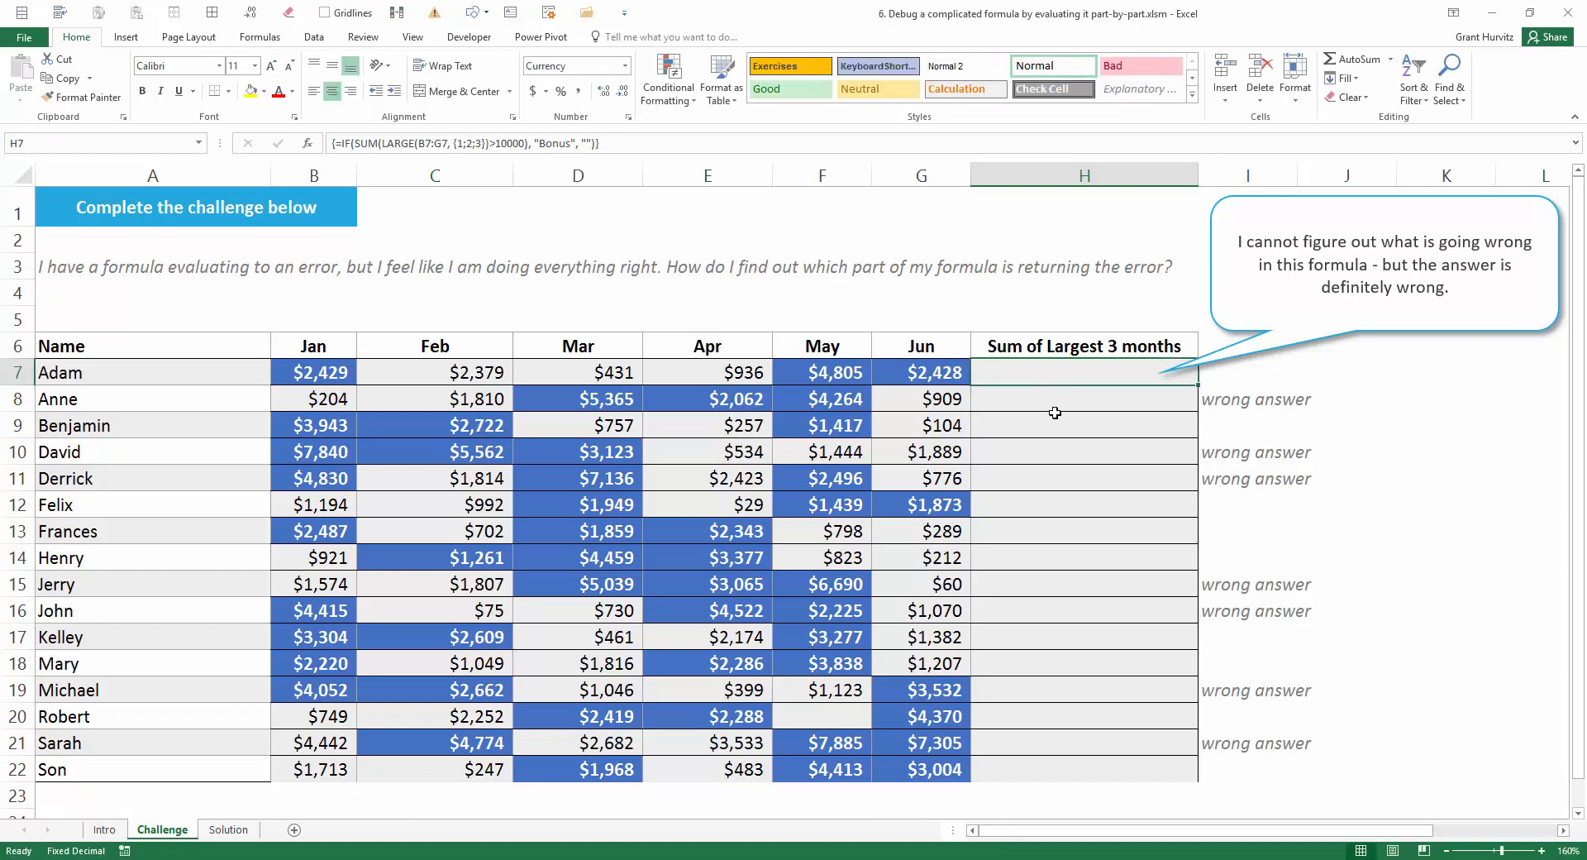
pyautogui.click(299, 373)
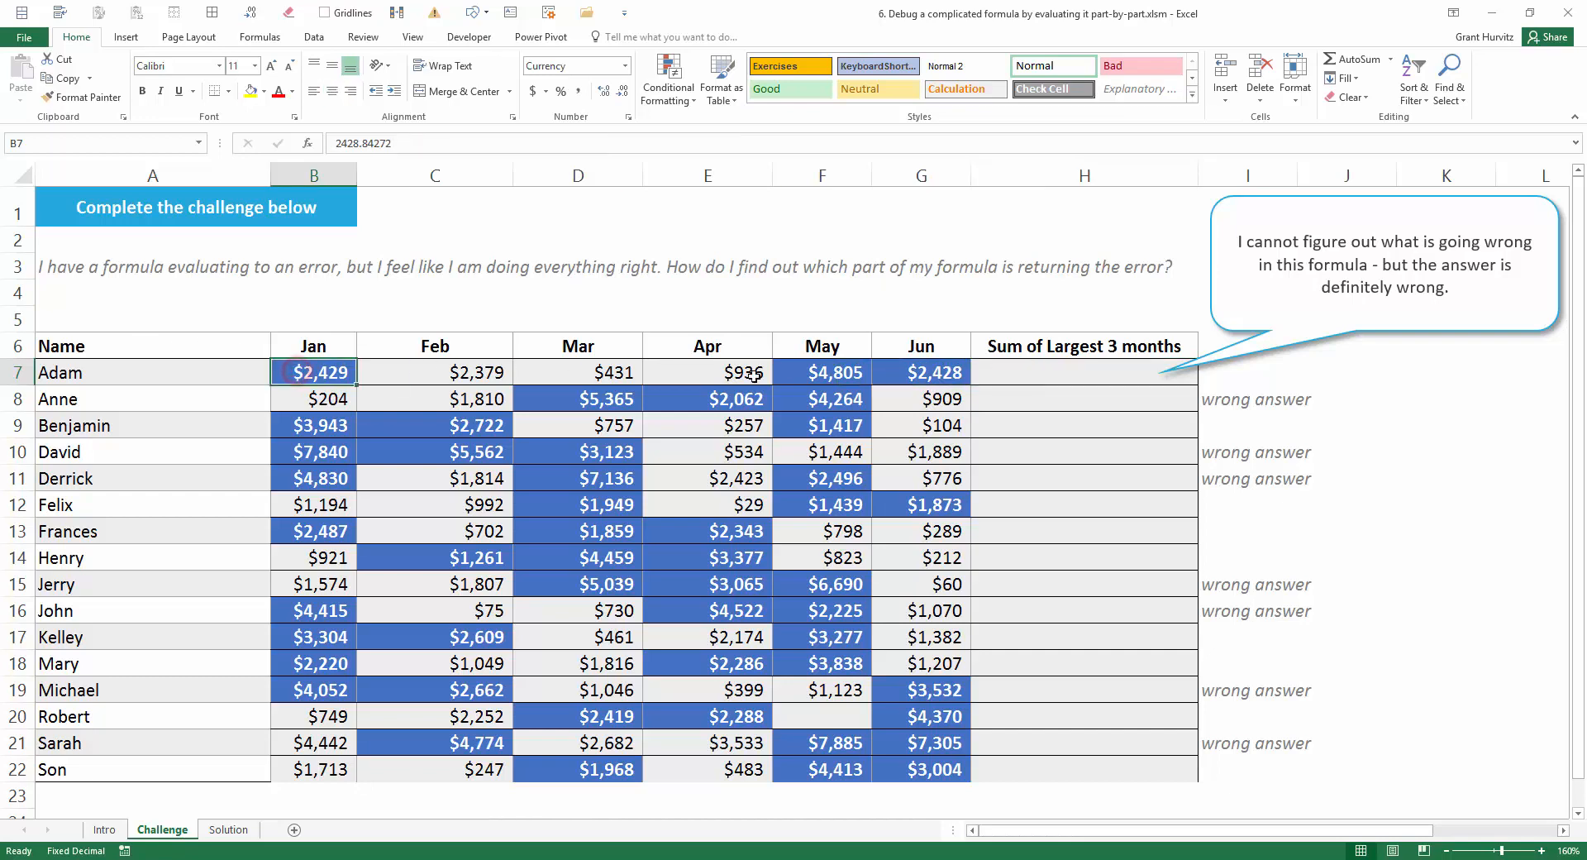
pyautogui.keyDown('ctrl'); pyautogui.click(785, 377); pyautogui.keyUp('ctrl')
pyautogui.keyDown('ctrl'); pyautogui.click(922, 376); pyautogui.keyUp('ctrl')
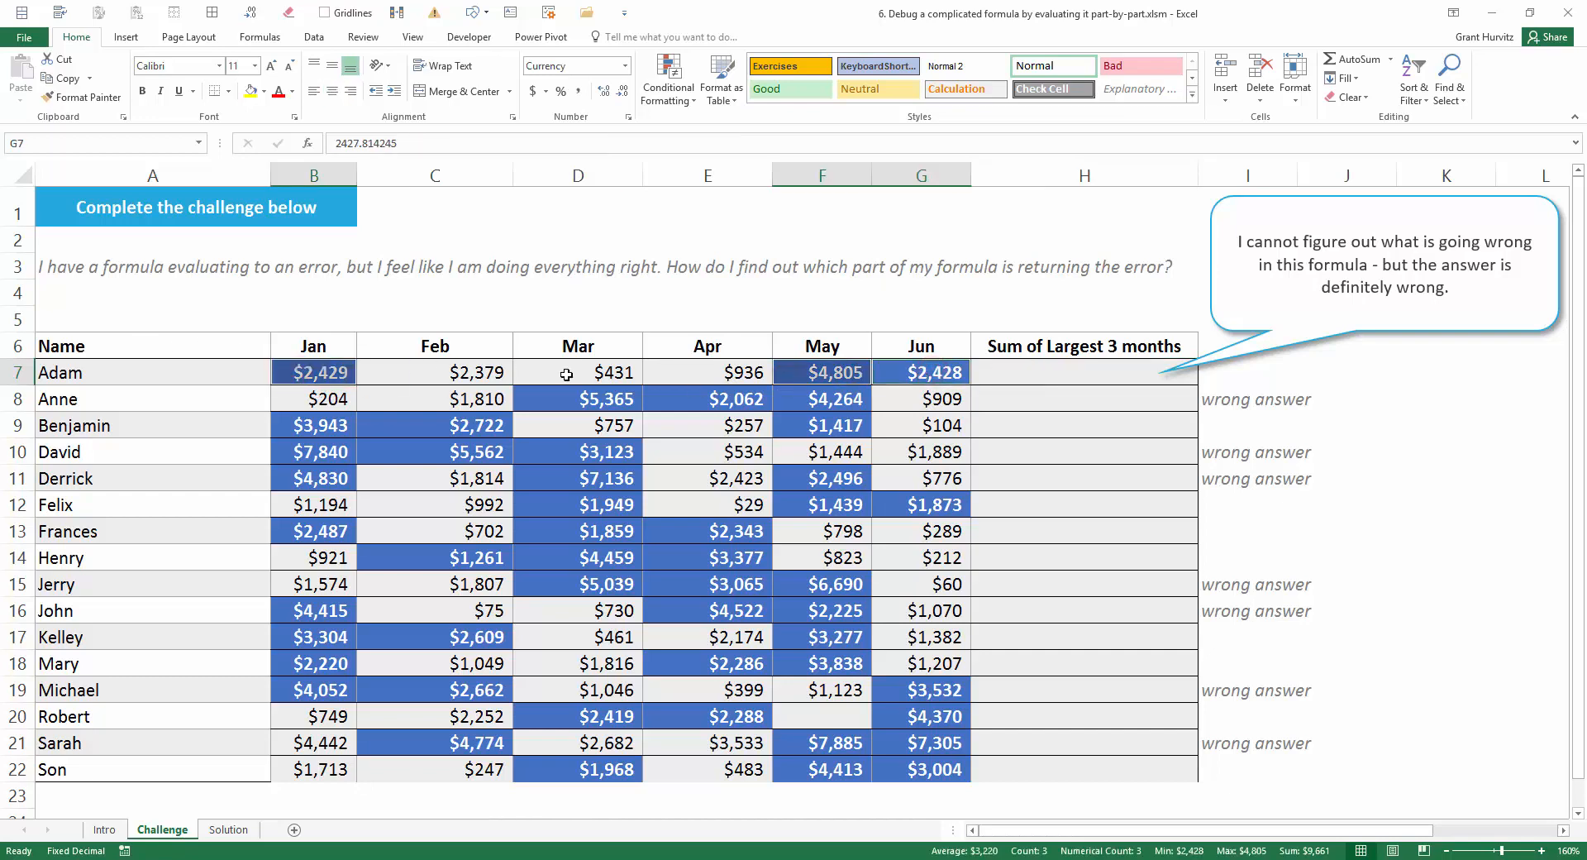
pyautogui.click(406, 389)
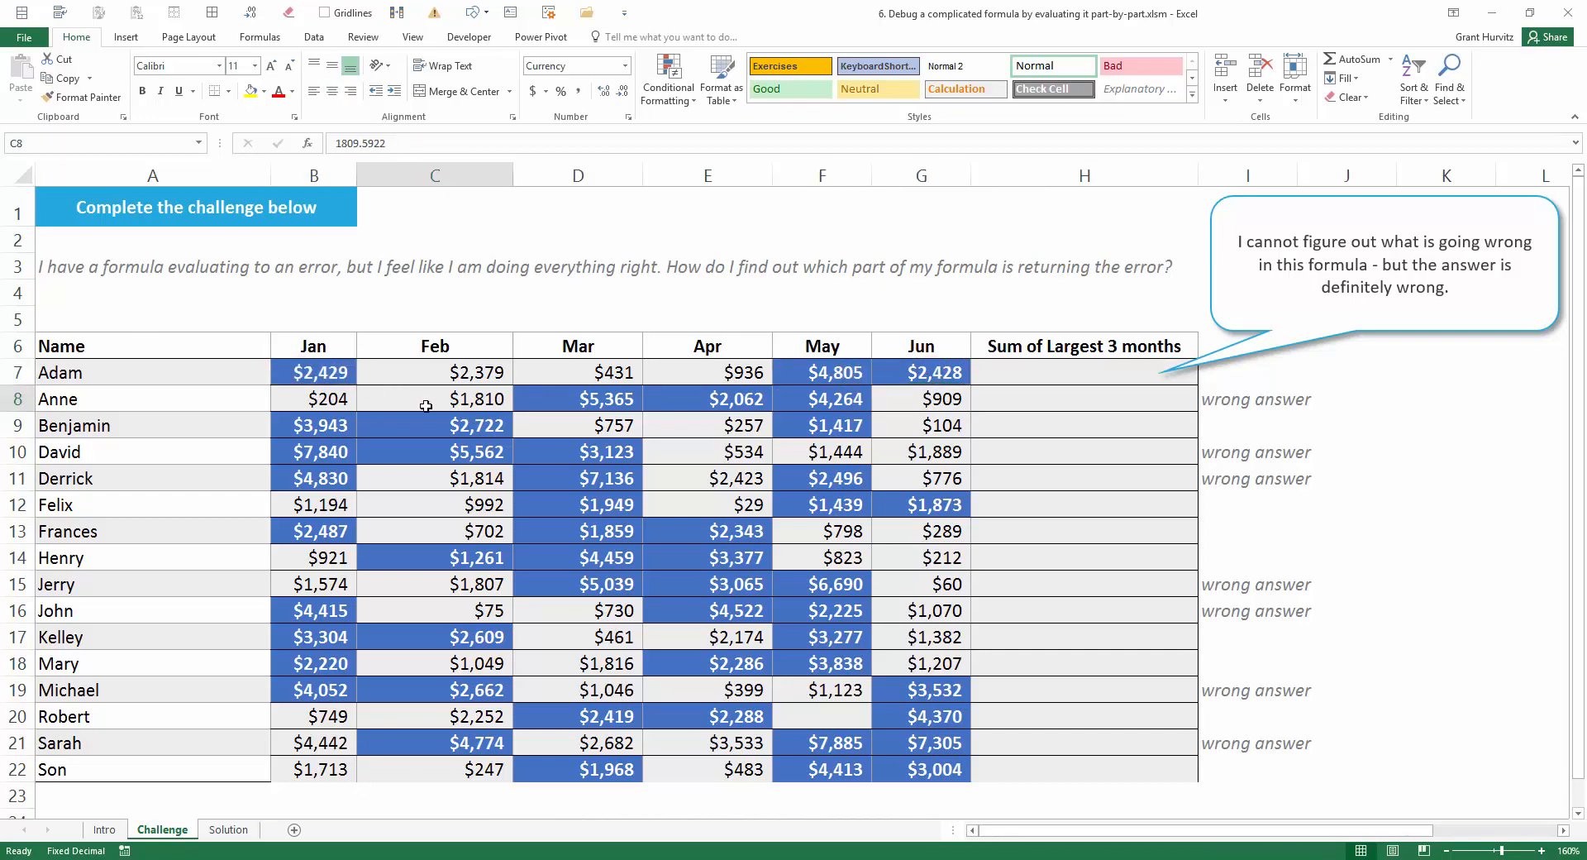
pyautogui.click(314, 372)
pyautogui.keyDown('ctrl'); pyautogui.click(822, 372); pyautogui.keyUp('ctrl')
pyautogui.keyDown('ctrl'); pyautogui.click(911, 370); pyautogui.keyUp('ctrl')
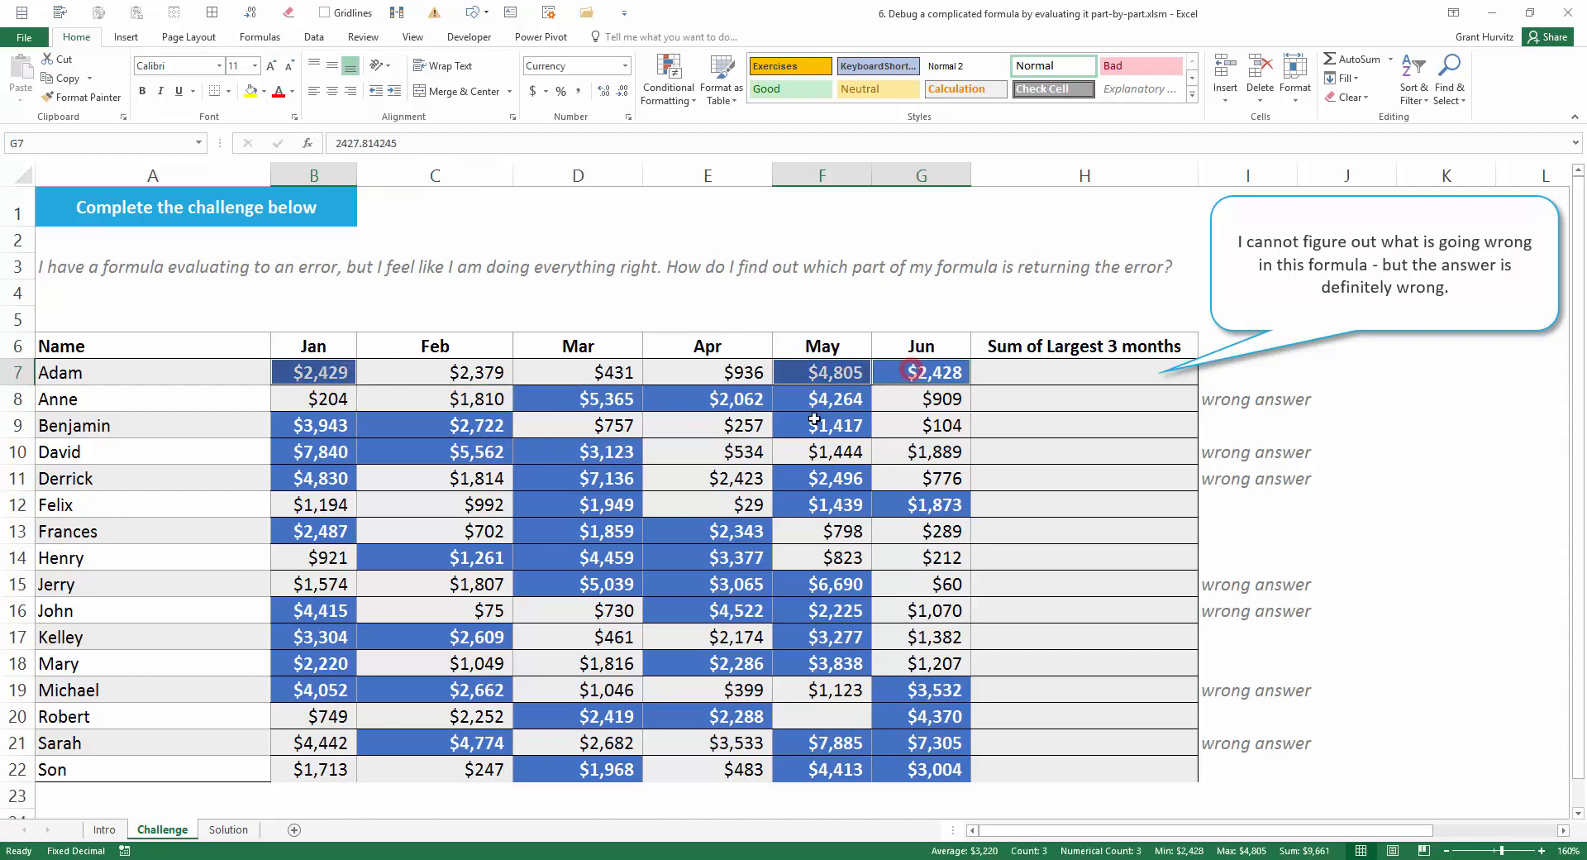
pyautogui.click(820, 397)
pyautogui.click(711, 398)
pyautogui.click(610, 400)
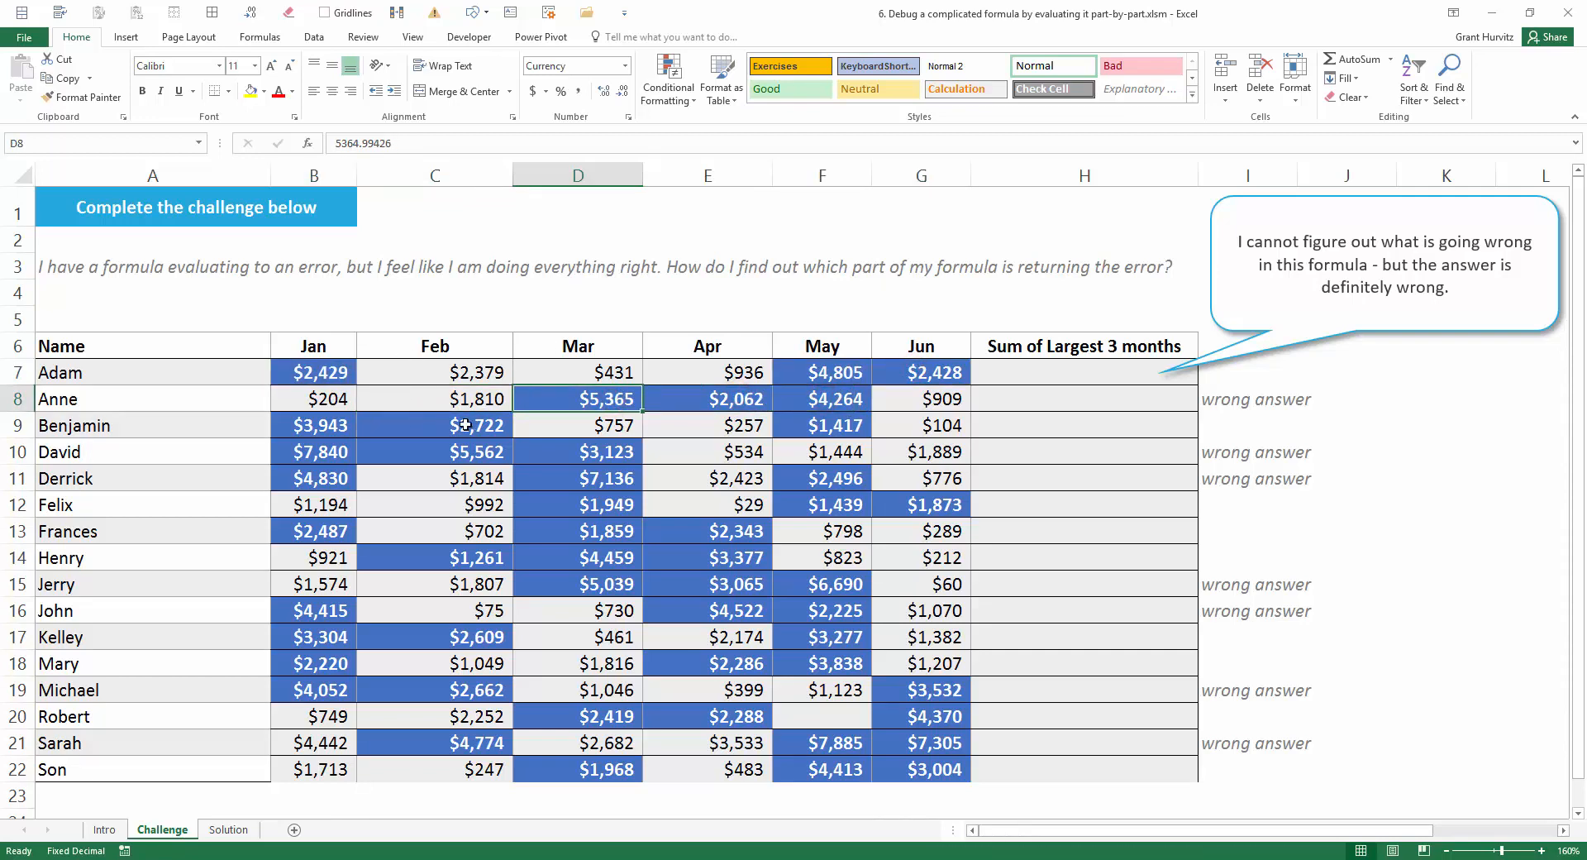
# - View the formula in H7 and select the Sum of Largest 3 months range H7:H22
pyautogui.click(1019, 373)
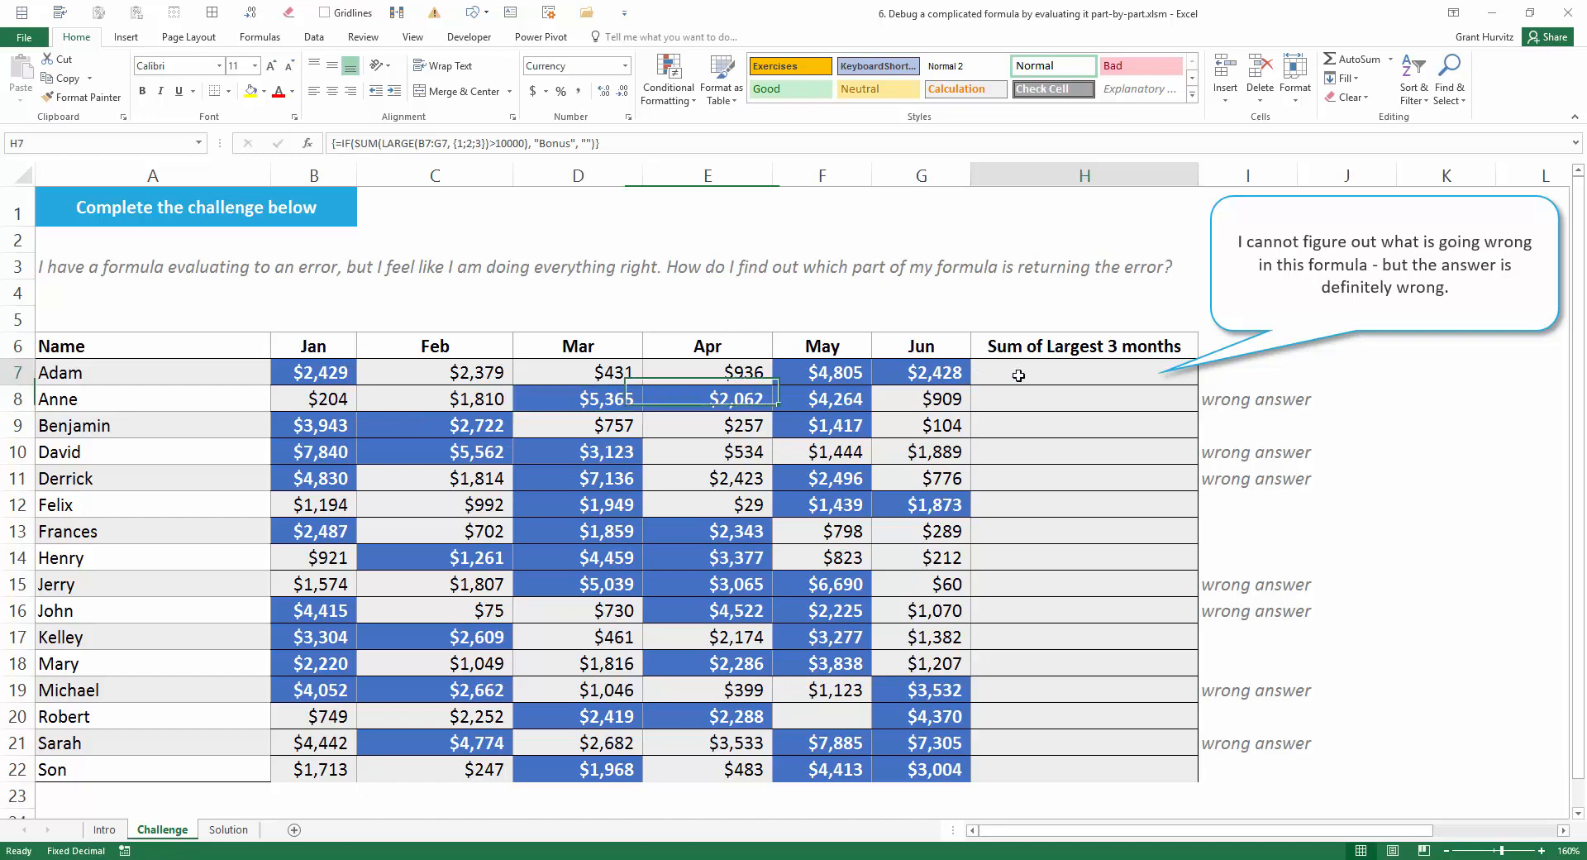
pyautogui.press('F2')
pyautogui.press('Escape')
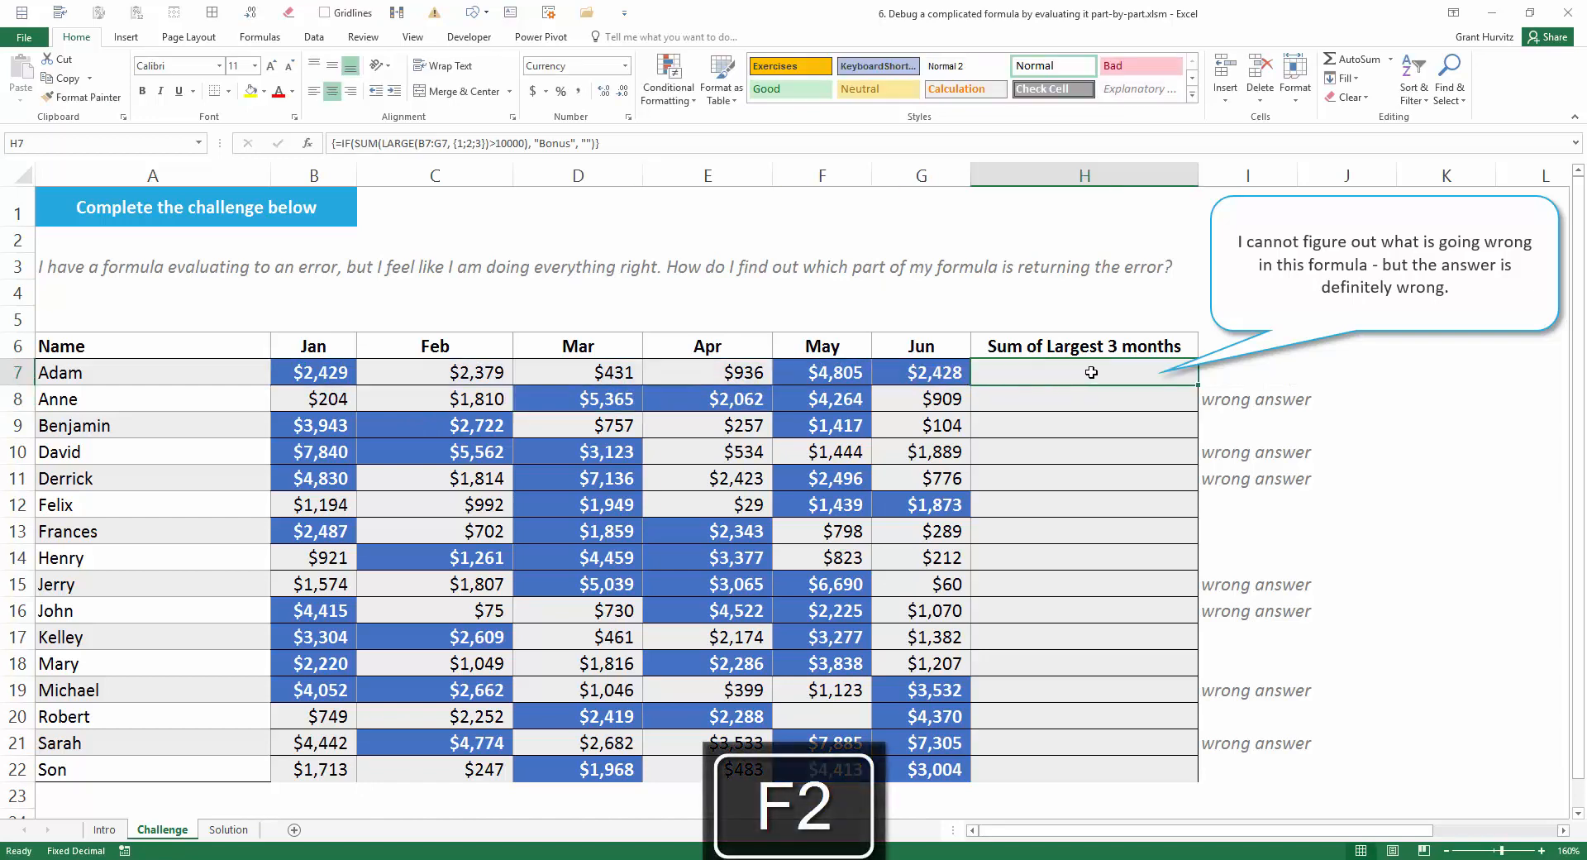
pyautogui.moveTo(1091, 371); pyautogui.dragTo(1120, 757)
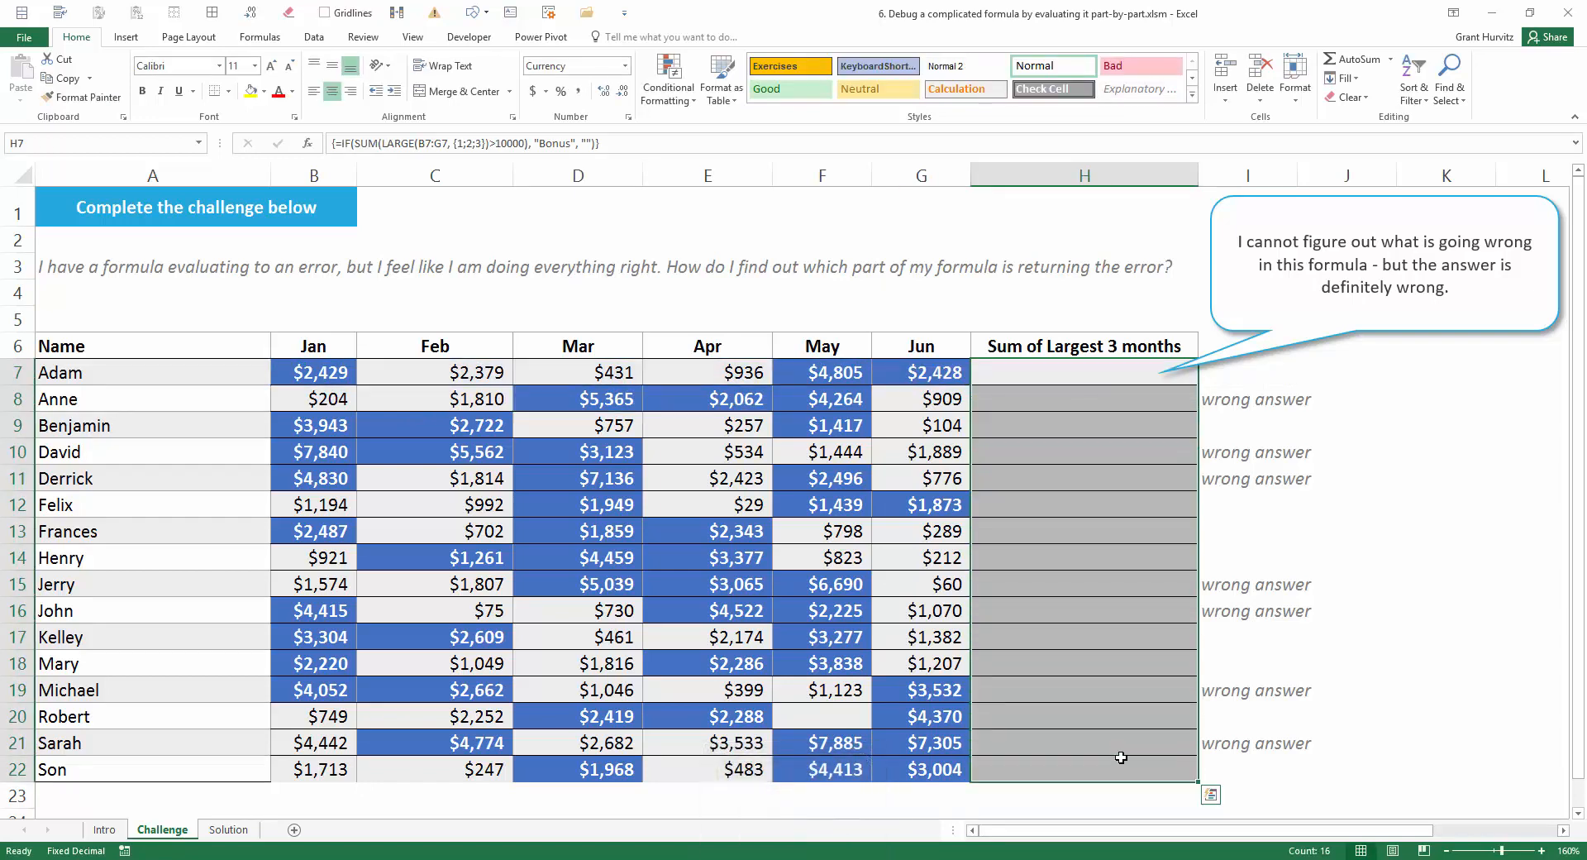
# - Check row 8, flagged as a wrong answer, by summing D8:F8 and examining the 10000 threshold in H8's formula
pyautogui.click(1215, 400)
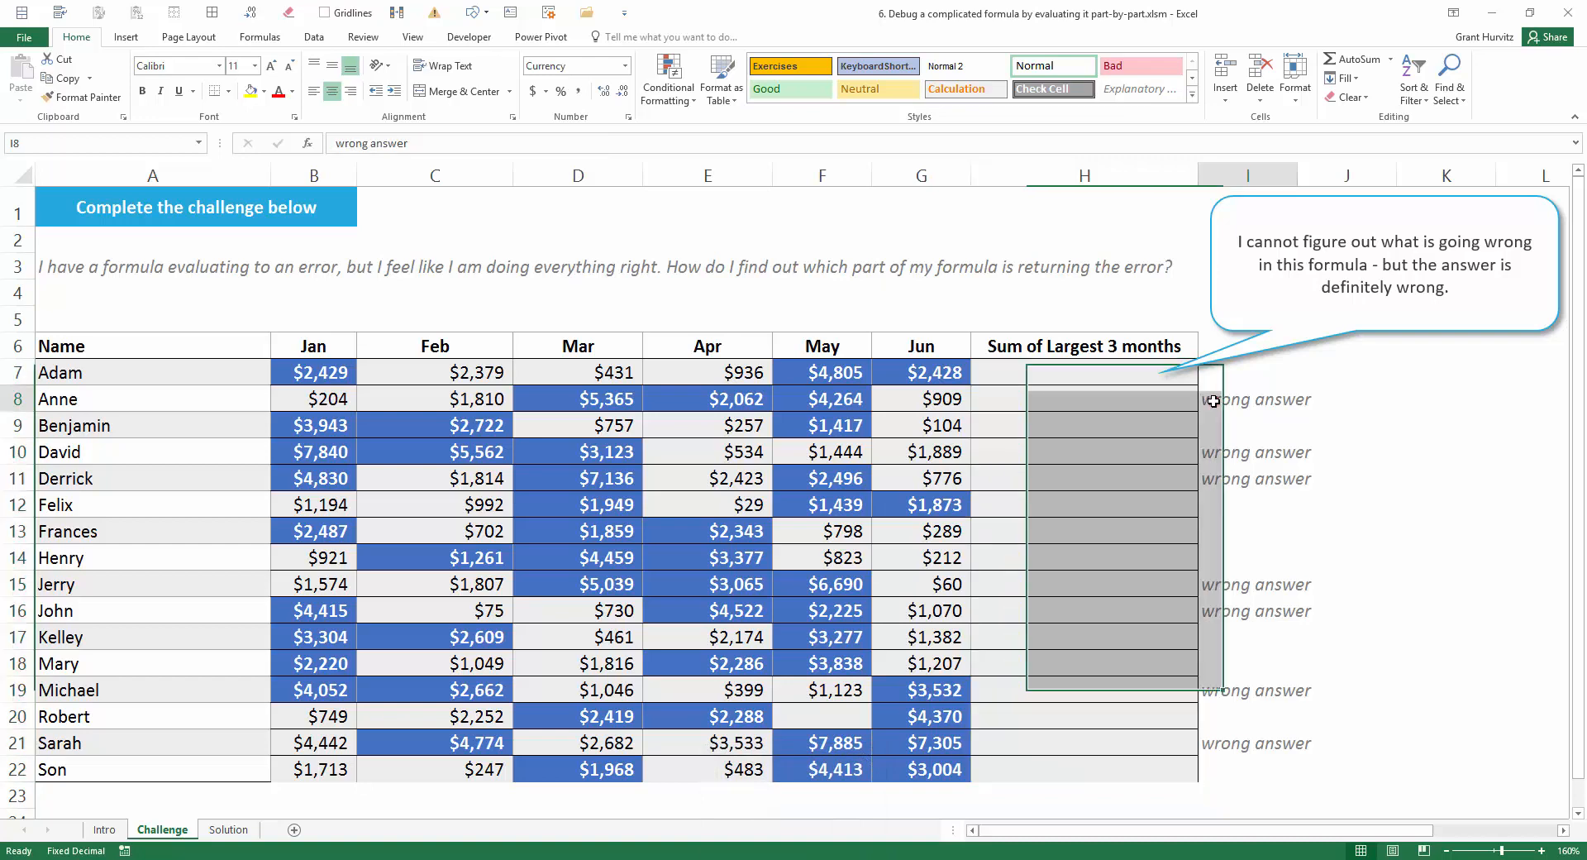
pyautogui.click(606, 398)
pyautogui.moveTo(606, 399); pyautogui.dragTo(786, 397)
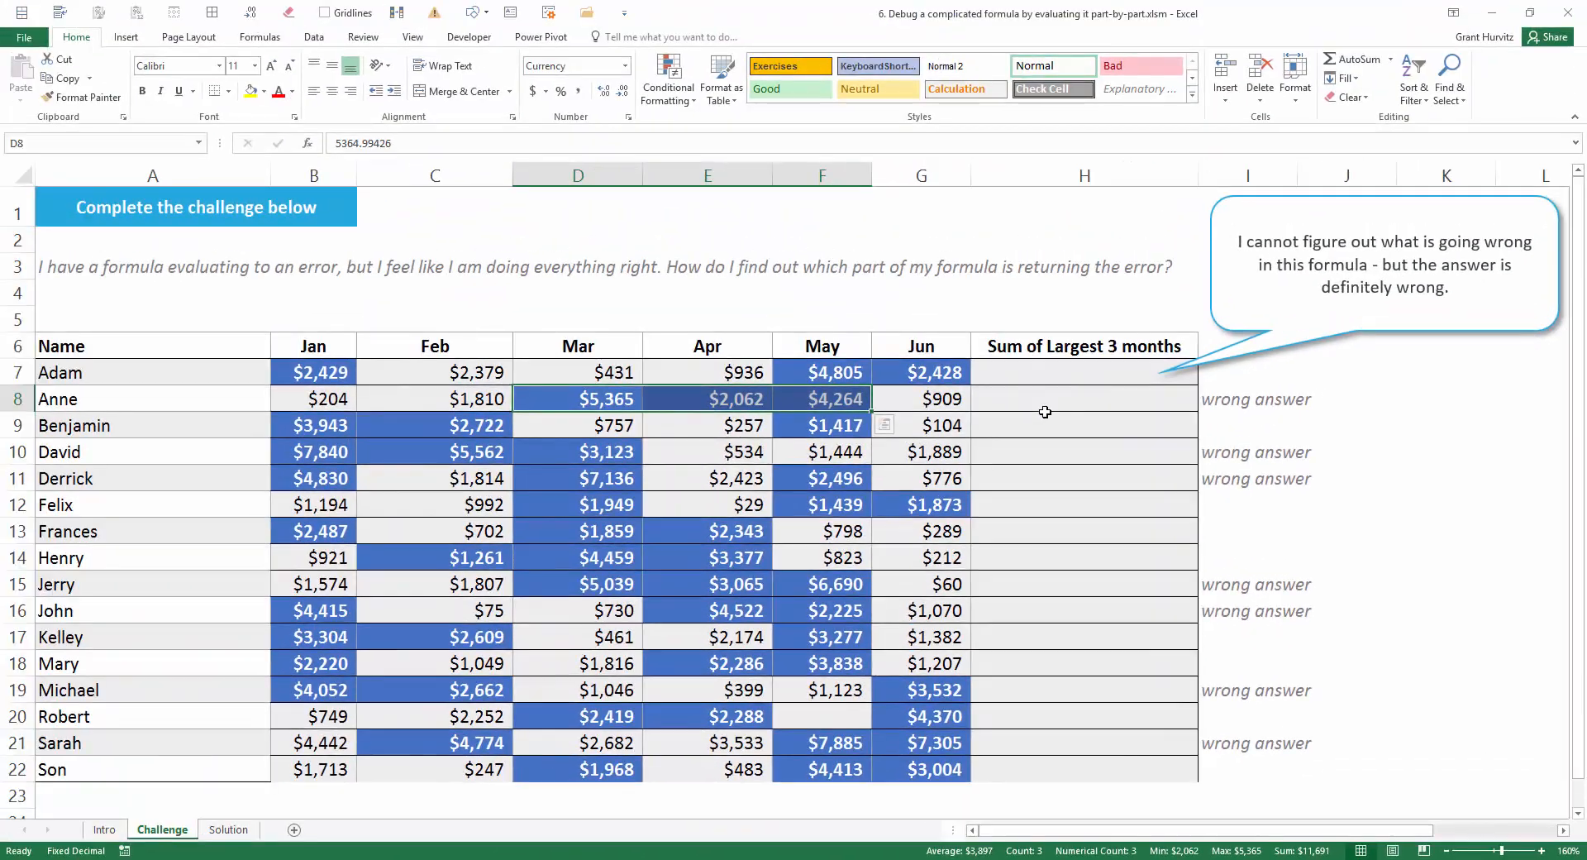
pyautogui.click(1045, 402)
pyautogui.press('F2')
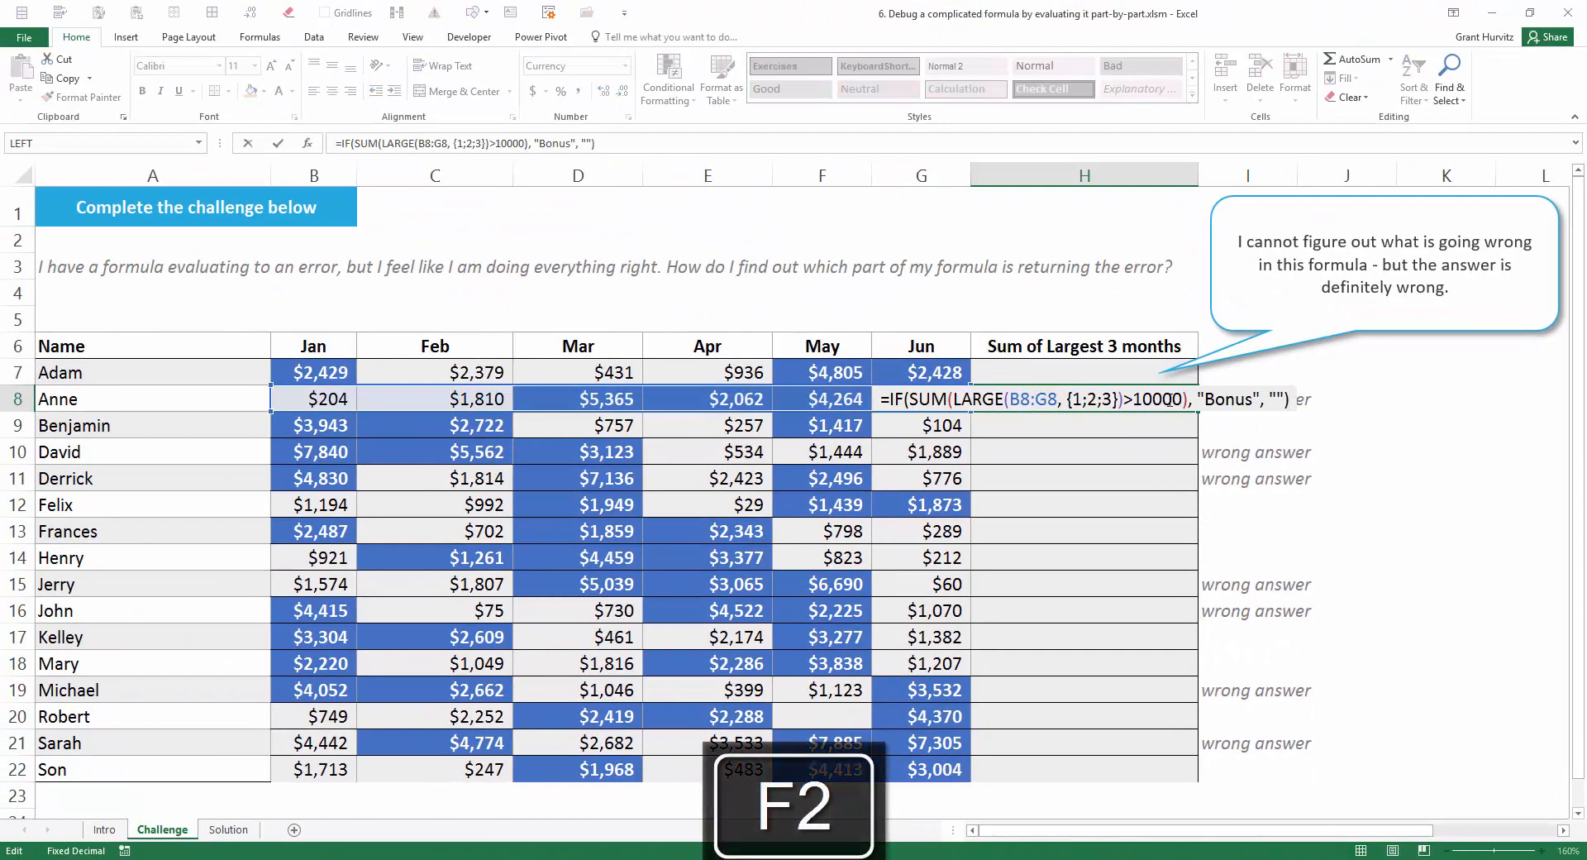
pyautogui.moveTo(1185, 399); pyautogui.dragTo(1133, 401)
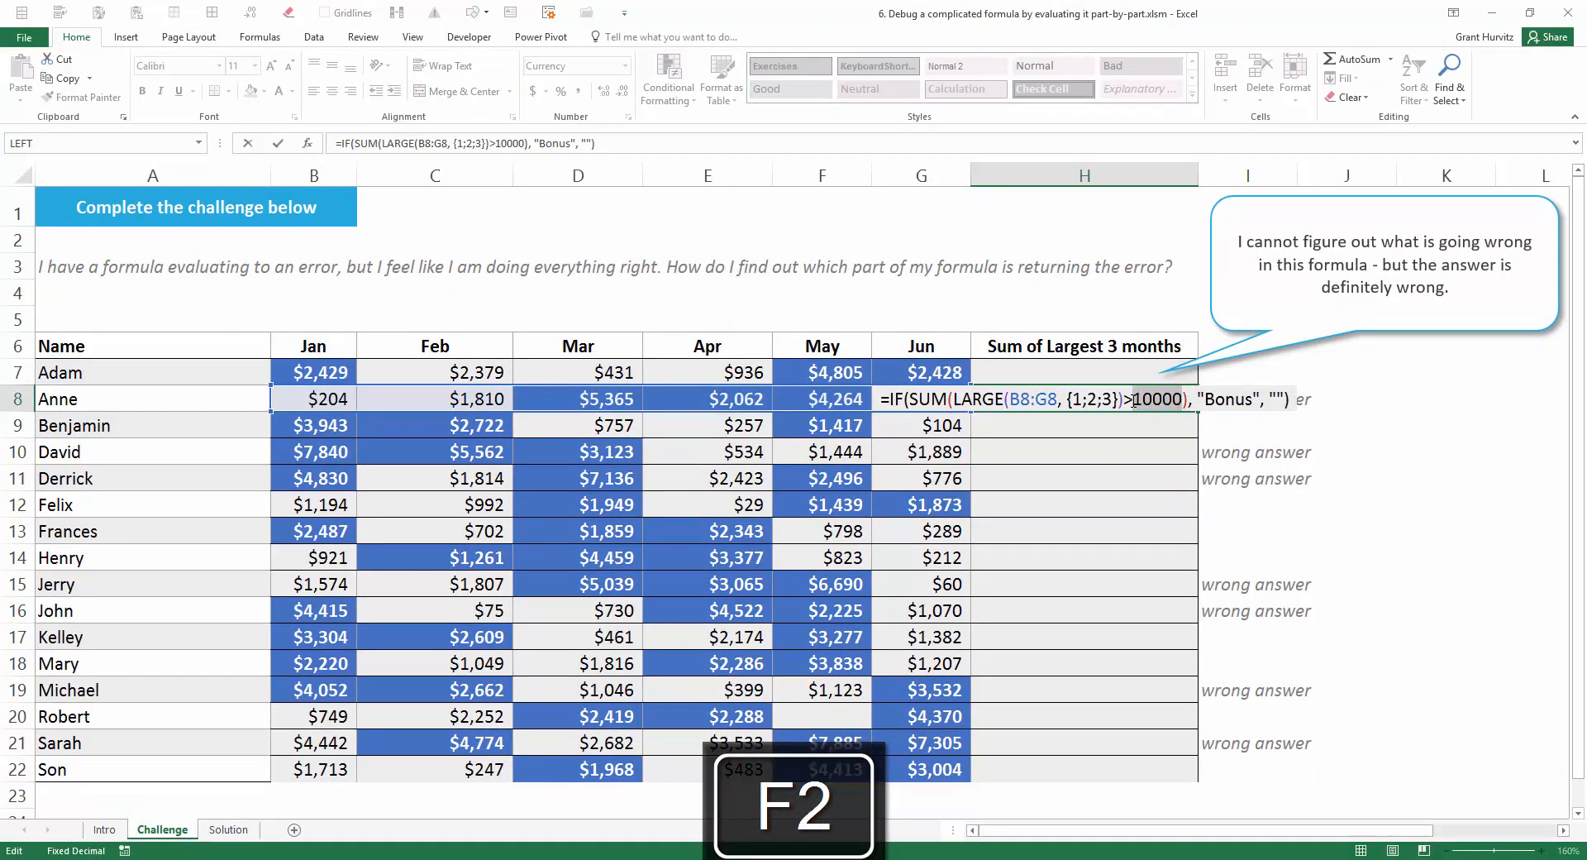
pyautogui.press('Escape')
pyautogui.press('F2')
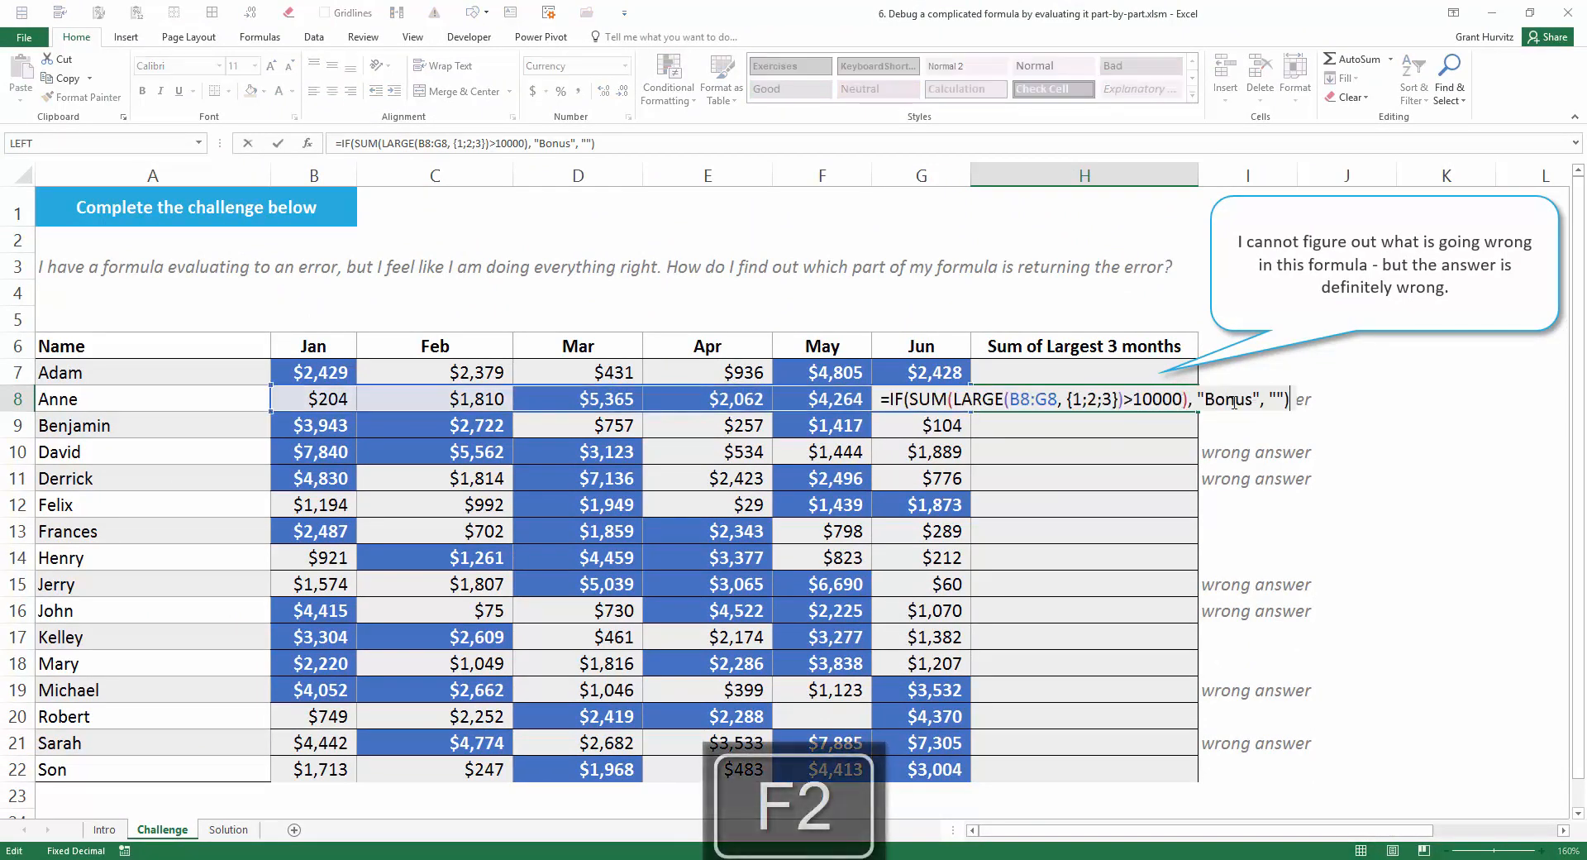
pyautogui.press('Escape')
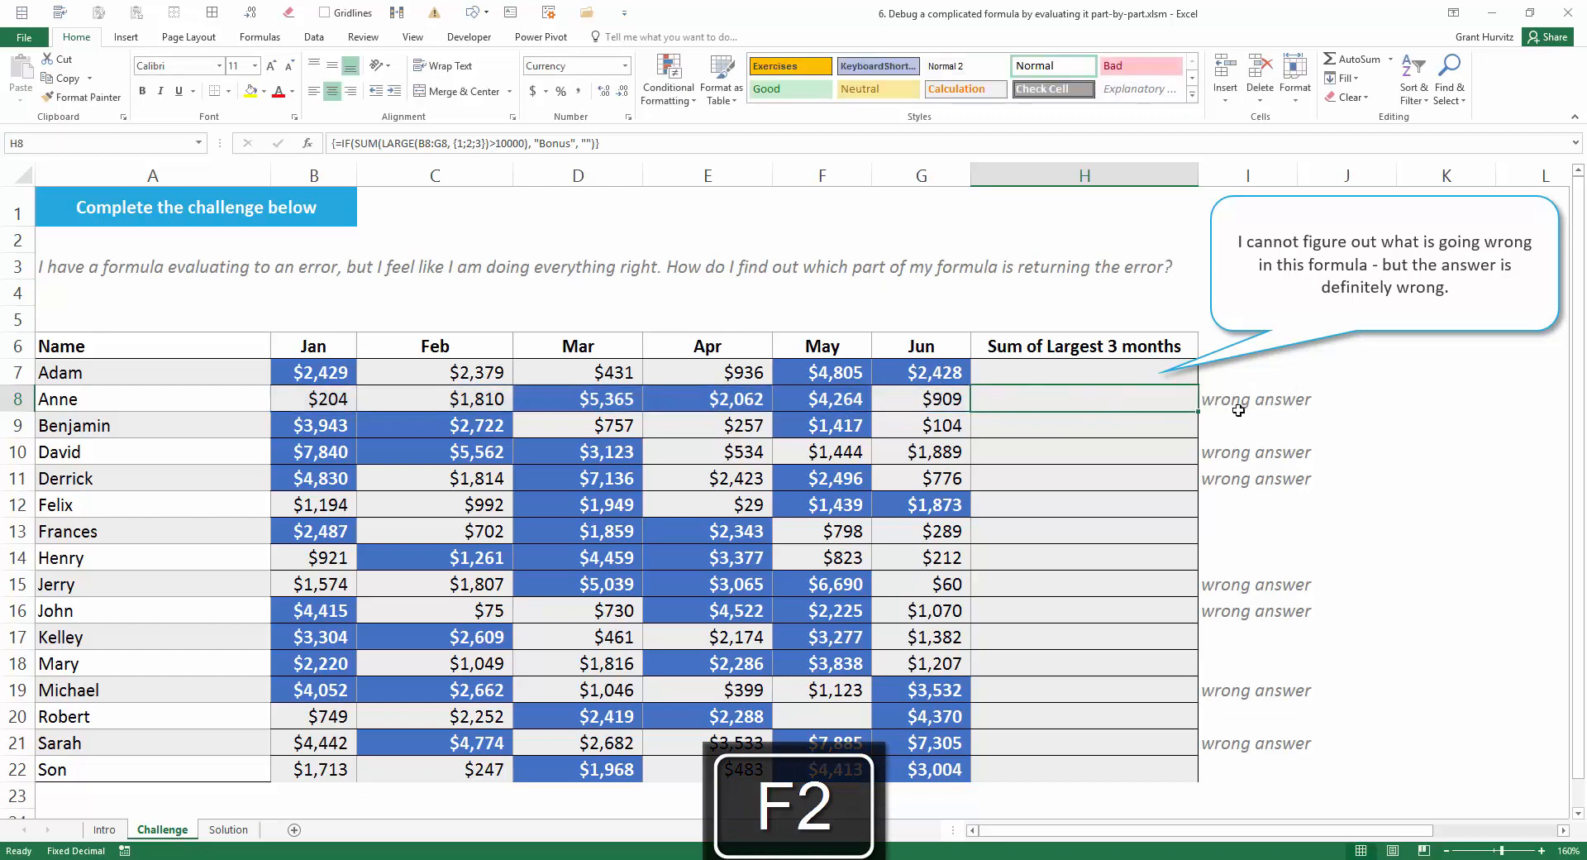
# - Select all the "wrong answer" notes together in I8, I10:I11, I15:I16, I19 and I21
pyautogui.click(1238, 401)
pyautogui.moveTo(1228, 461); pyautogui.dragTo(1229, 469)
pyautogui.moveTo(1227, 584); pyautogui.dragTo(1227, 611)
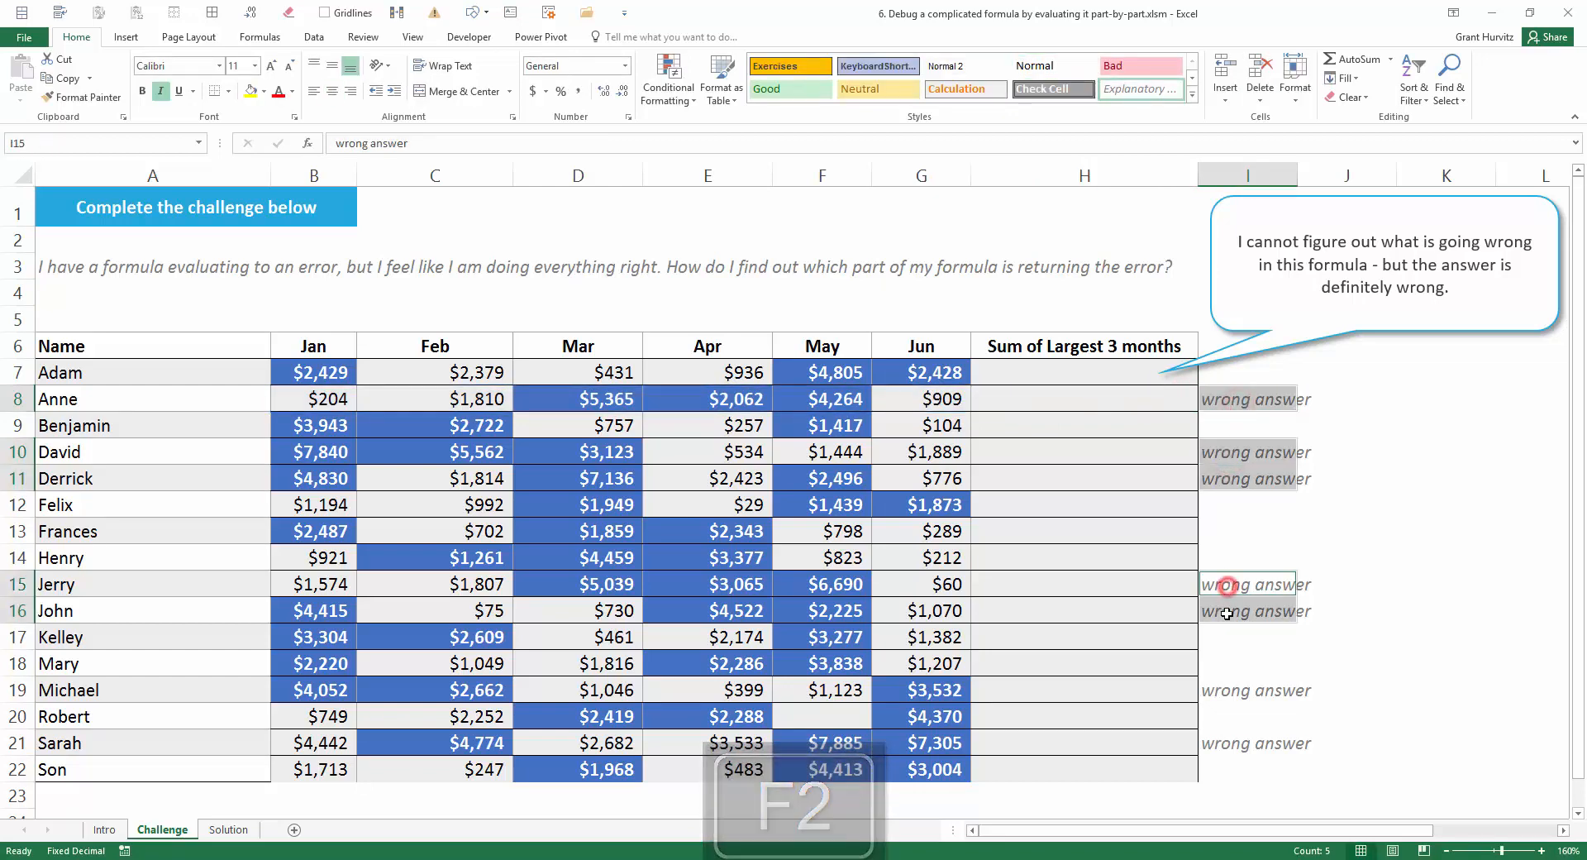
pyautogui.keyDown('ctrl'); pyautogui.click(1231, 690); pyautogui.keyUp('ctrl')
pyautogui.keyDown('ctrl'); pyautogui.click(1226, 743); pyautogui.keyUp('ctrl')
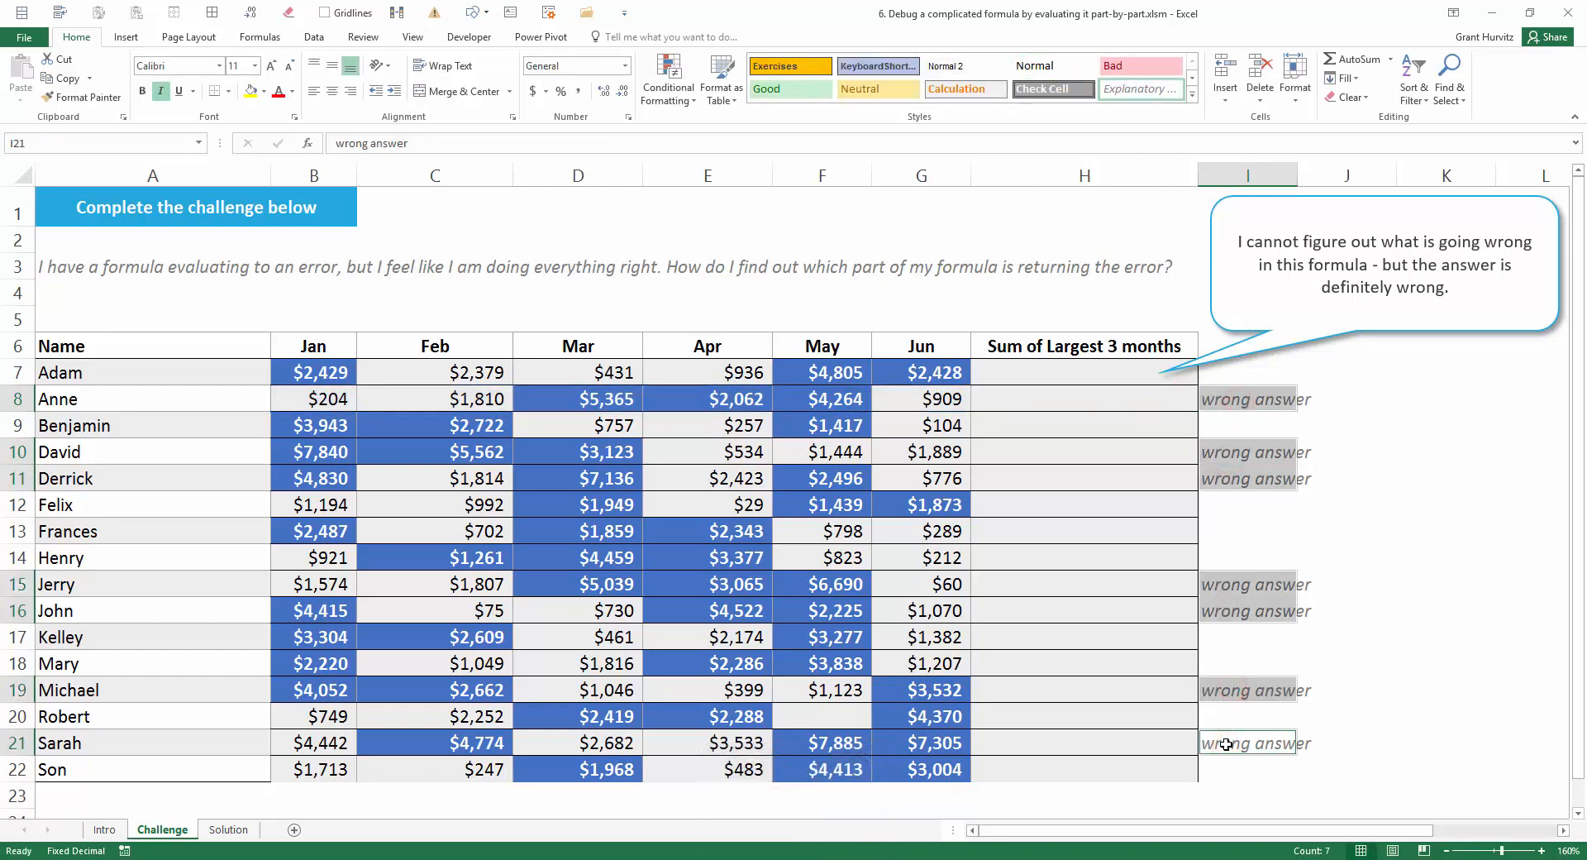
# - Hide the callout shape on the Challenge sheet, with H7 as the active cell
pyautogui.click(1007, 367)
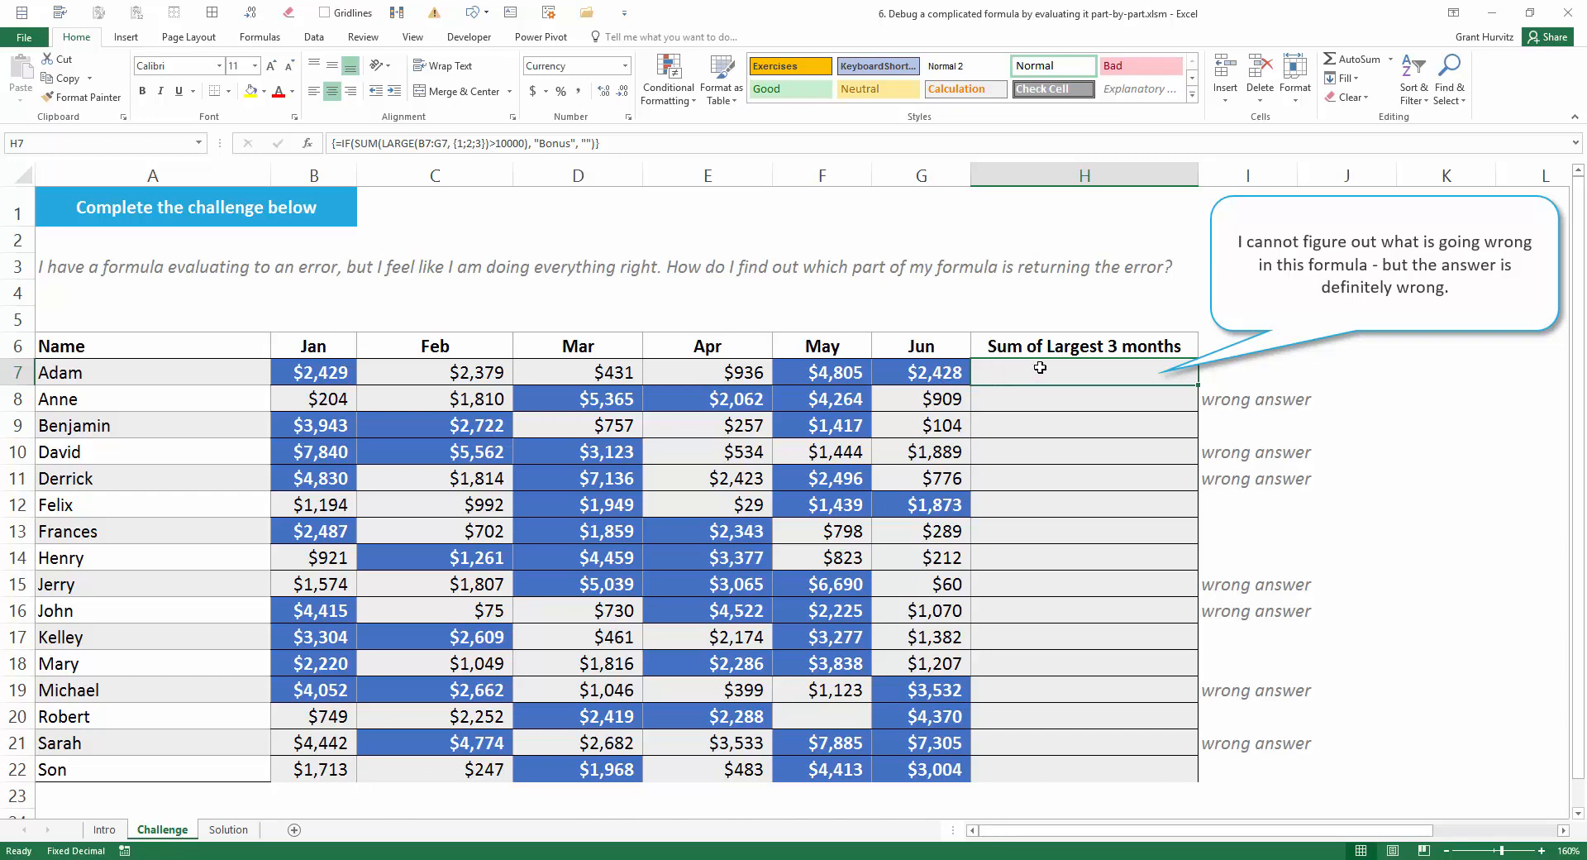
pyautogui.hotkey('ctrl', '6')
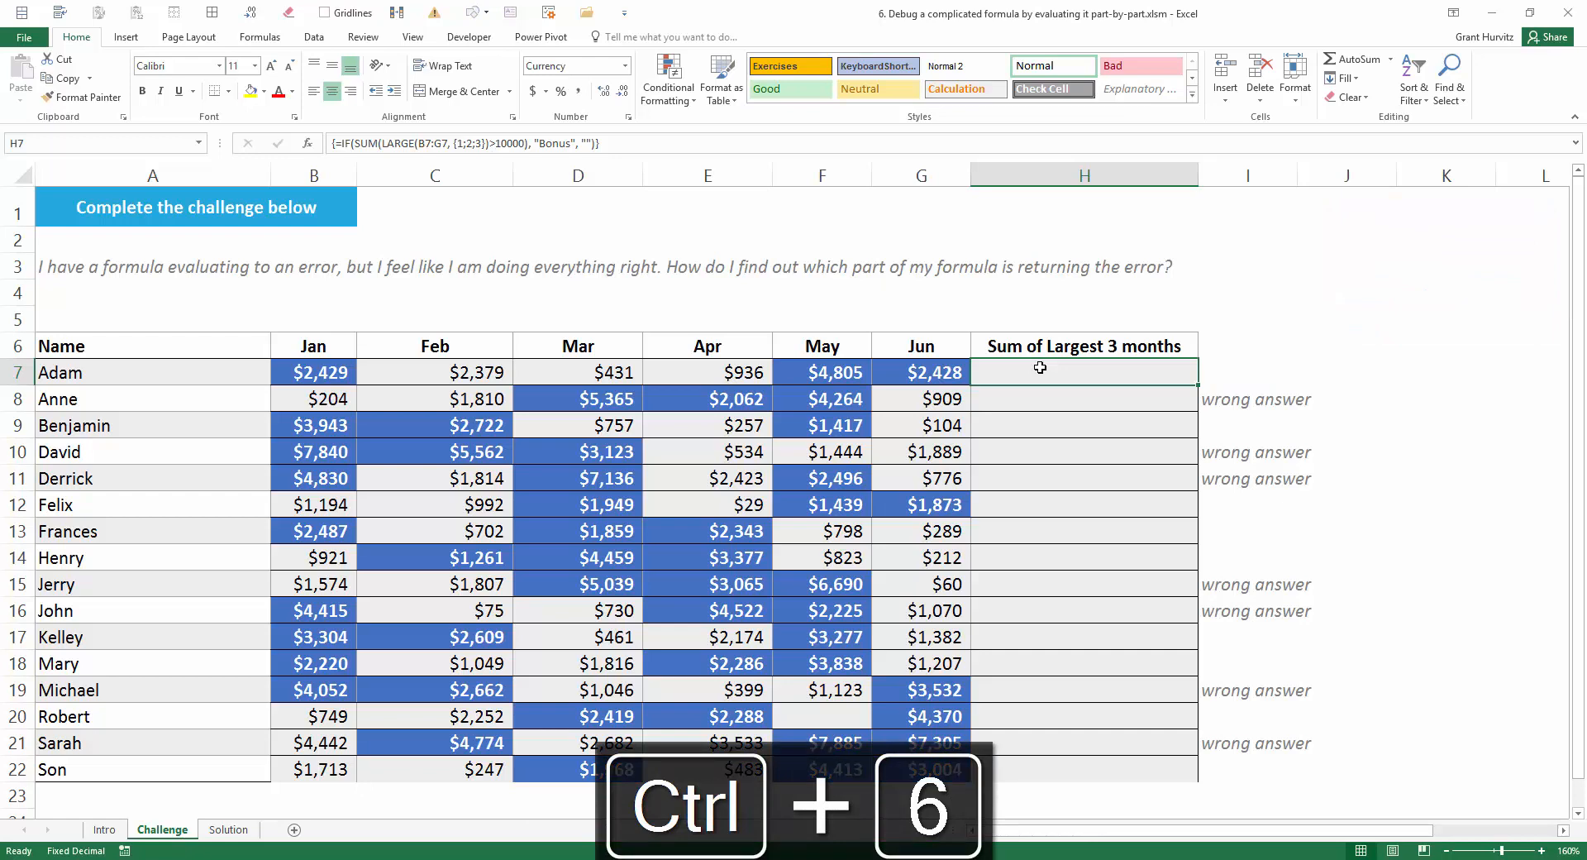
# - Examine the IF function in H7 by highlighting its logical_test, value_if_true and value_if_false arguments, leaving the formula unedited
pyautogui.press('F2')
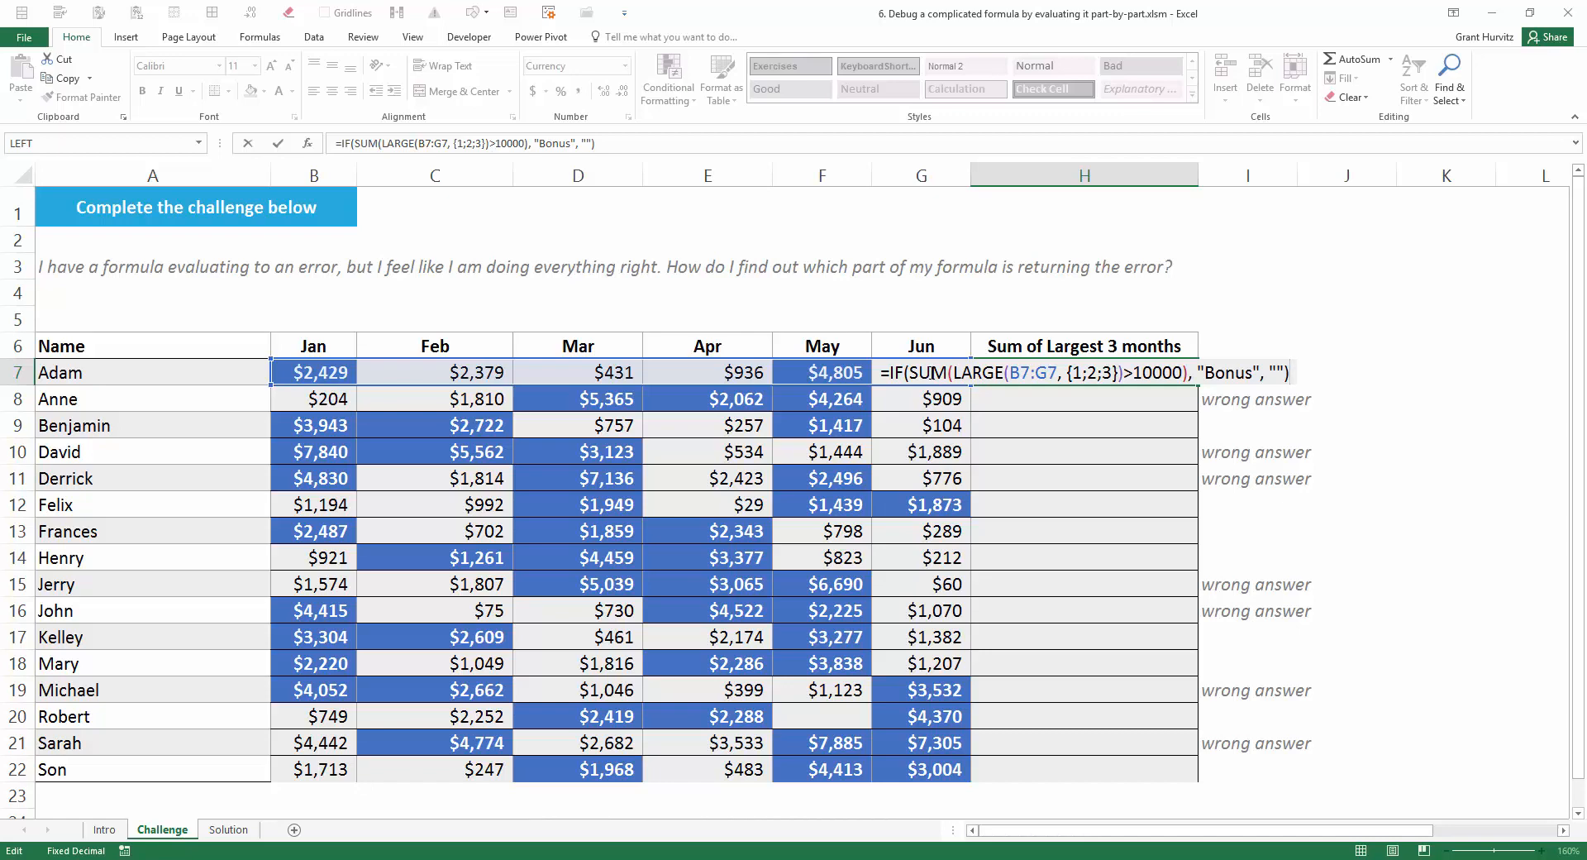
pyautogui.click(930, 374)
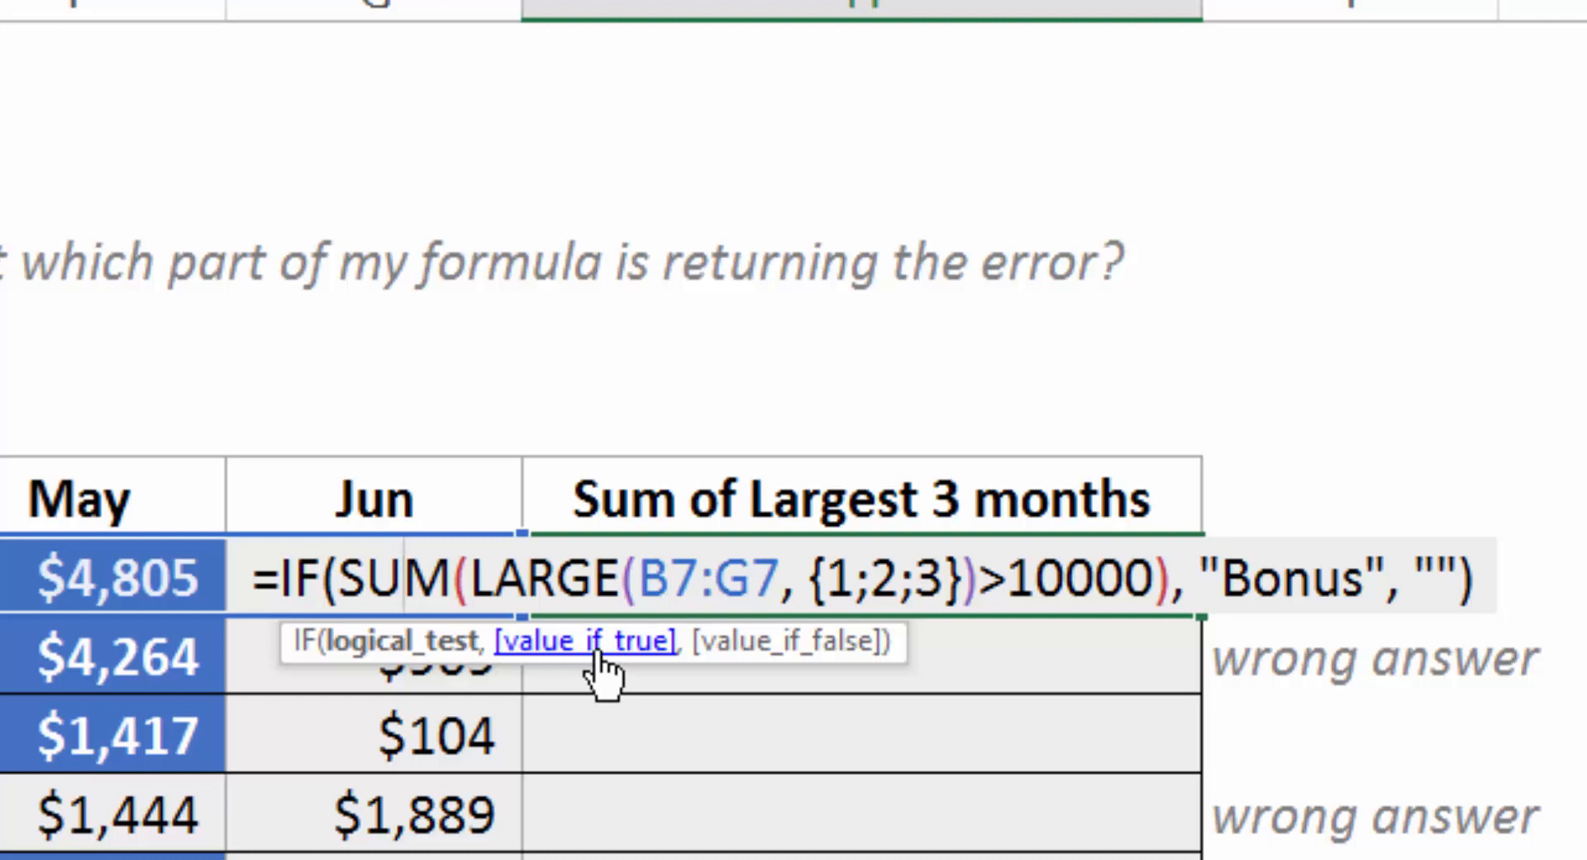
pyautogui.click(442, 643)
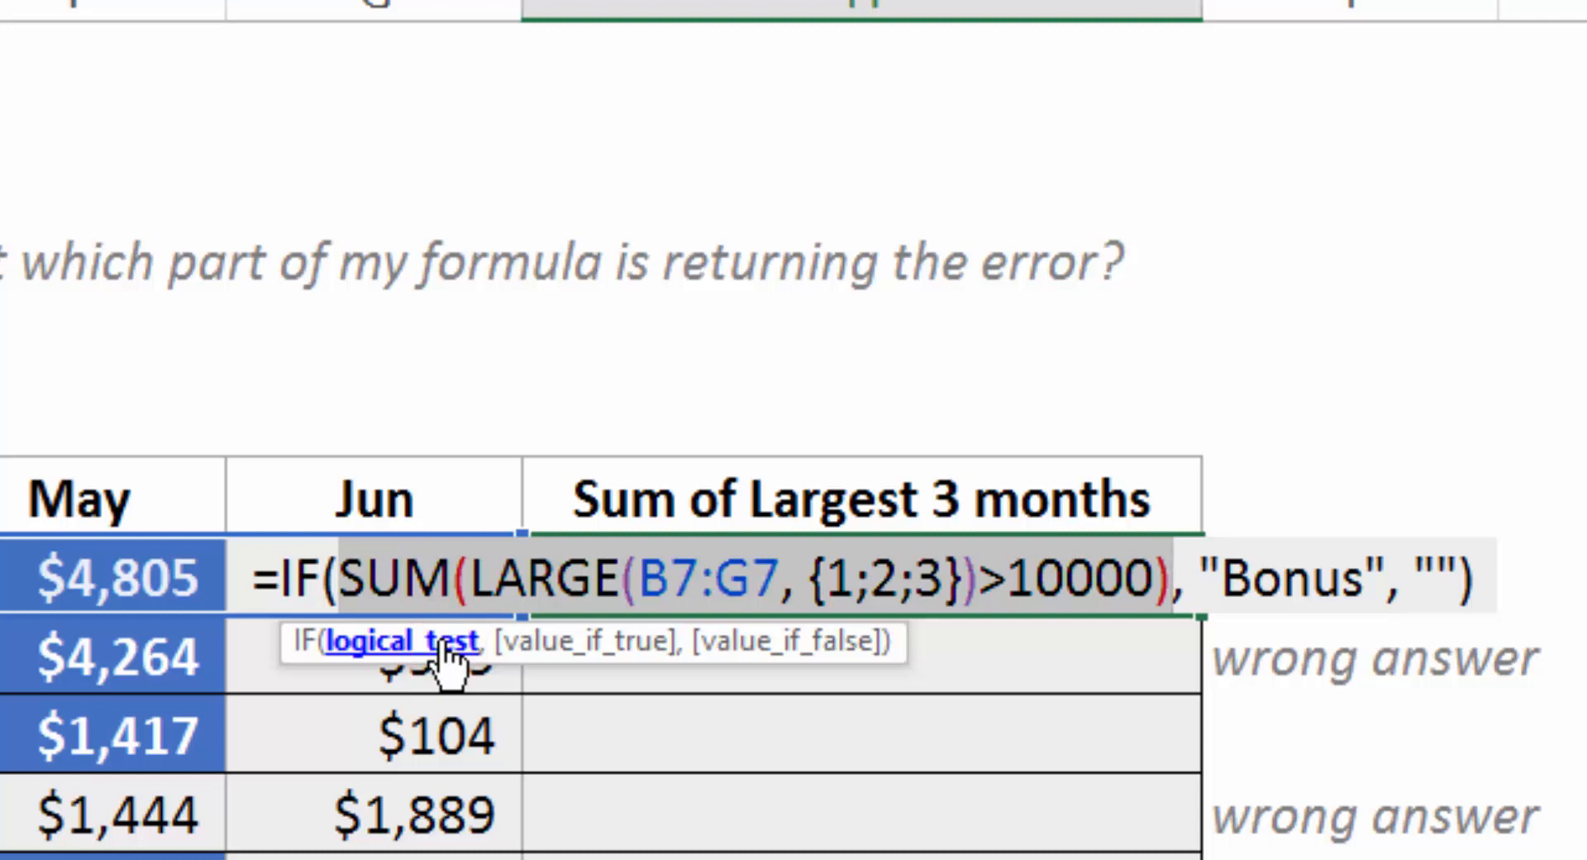
pyautogui.click(351, 576)
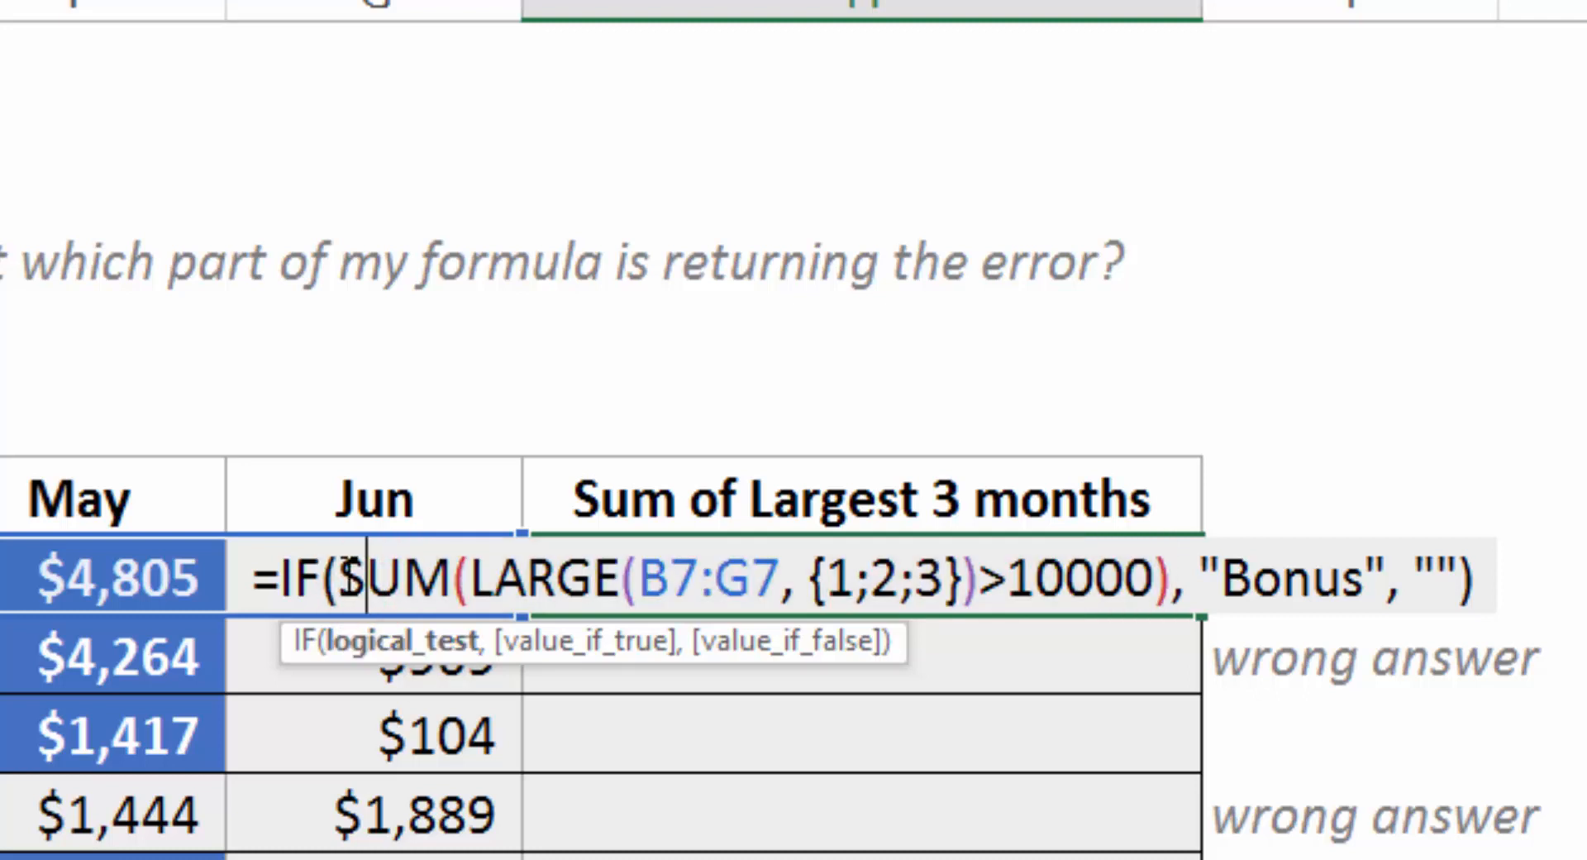
pyautogui.click(436, 653)
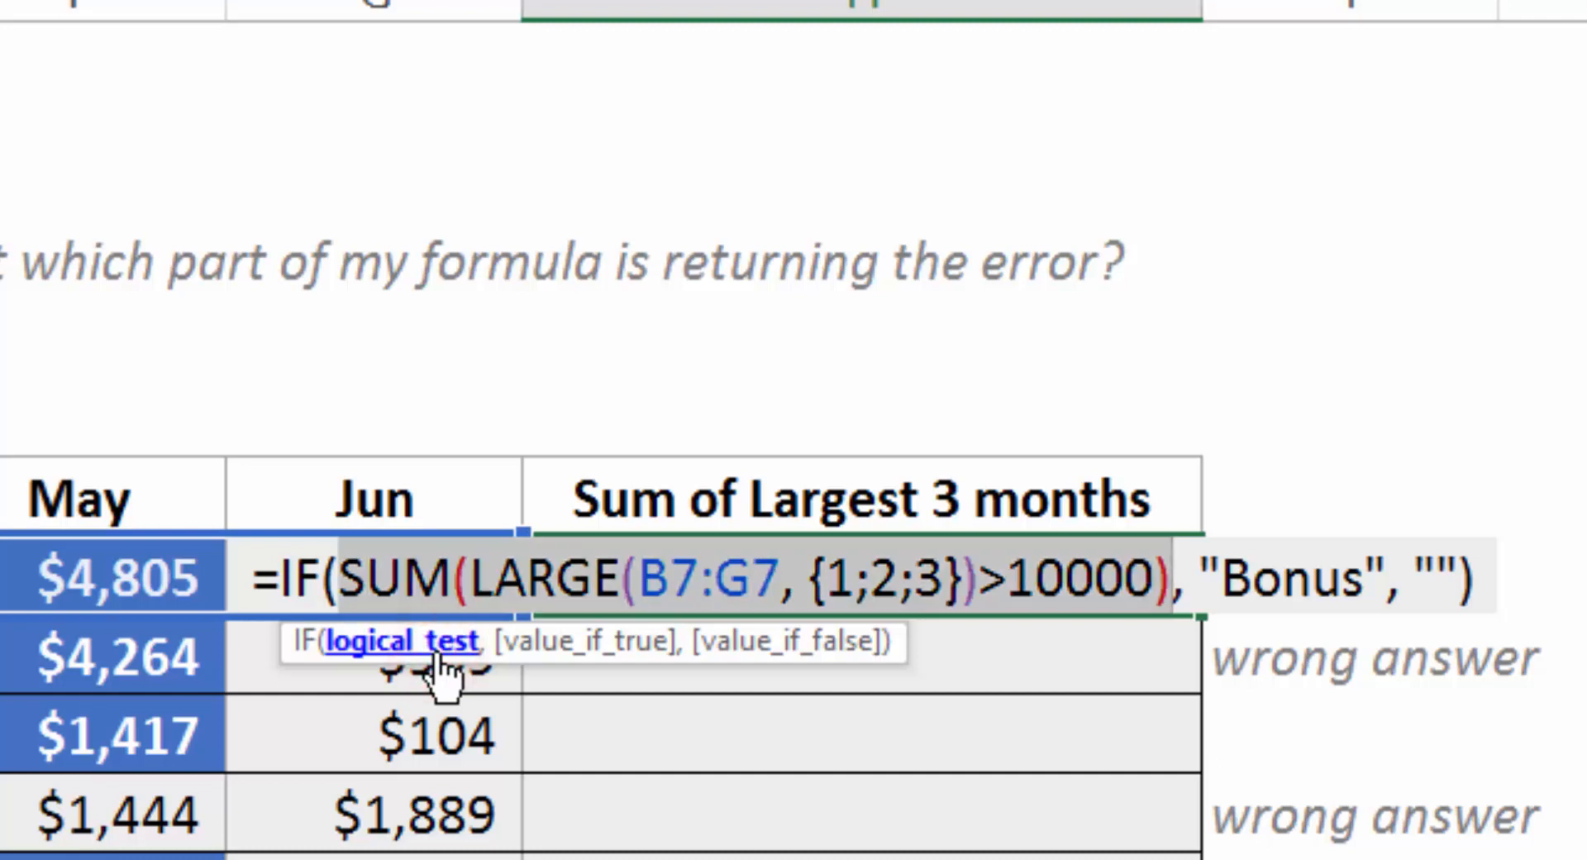
pyautogui.click(519, 653)
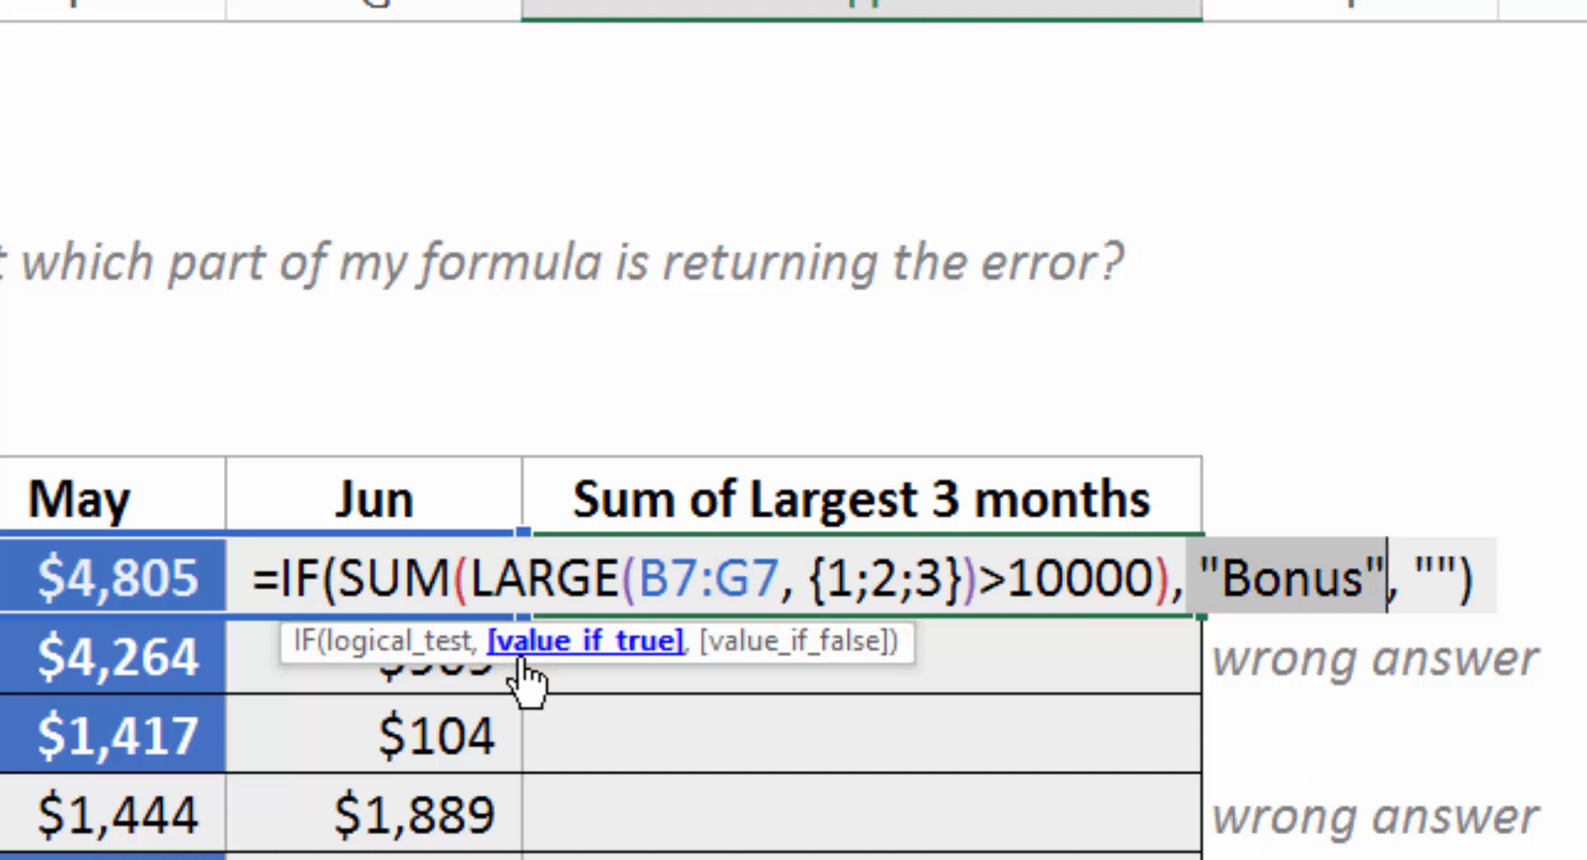
pyautogui.click(787, 653)
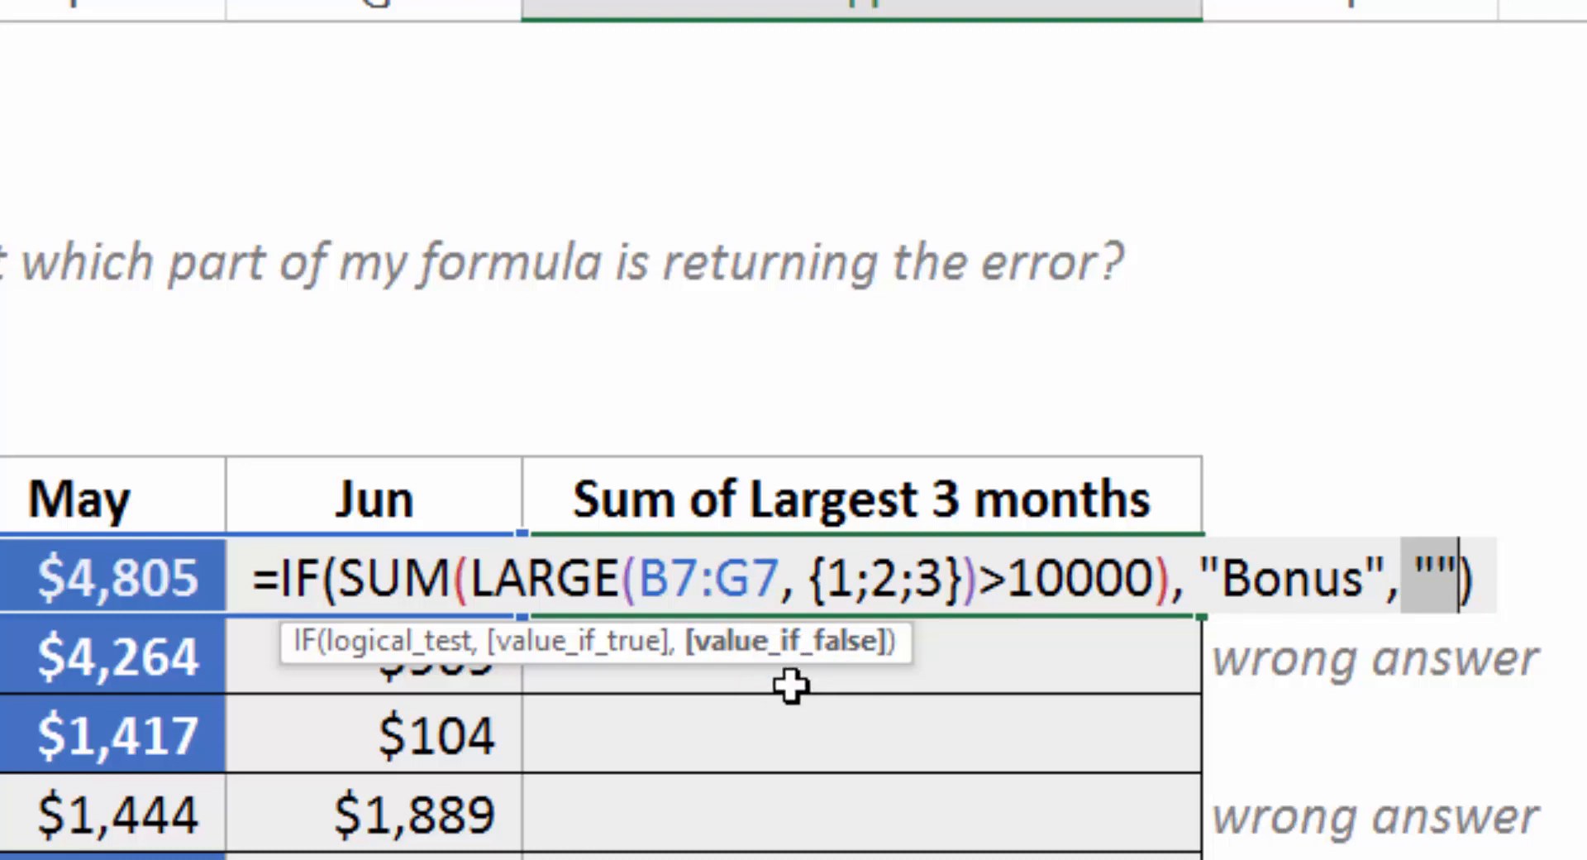
pyautogui.press('Escape')
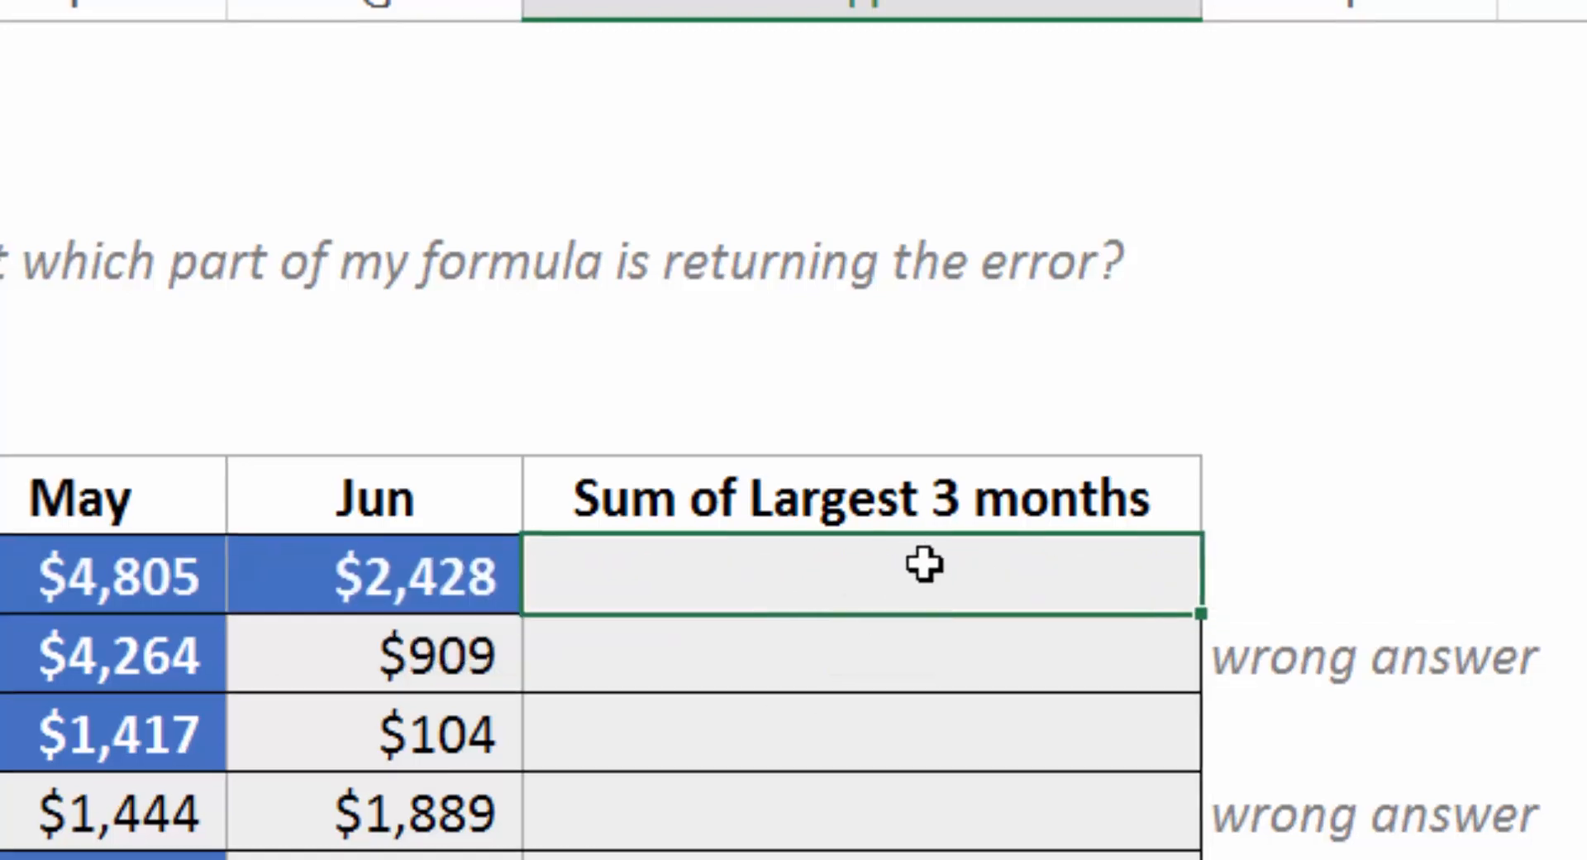
# - Examine the nested functions in H7 by highlighting SUM's number1 argument and LARGE's array and k arguments
pyautogui.moveTo(923, 564); pyautogui.dragTo(853, 798)
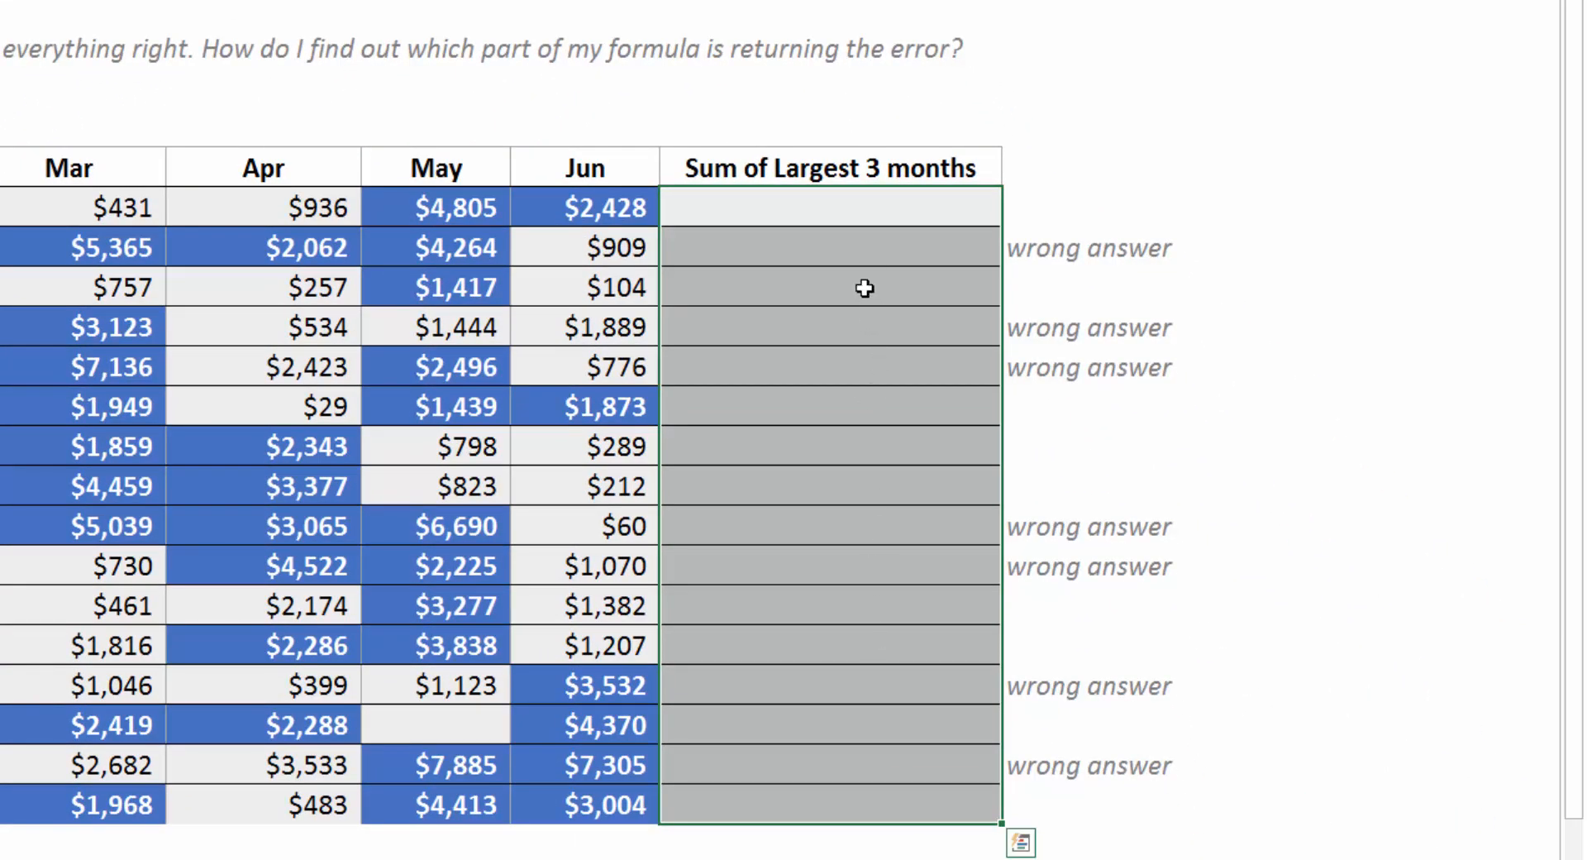
pyautogui.click(868, 208)
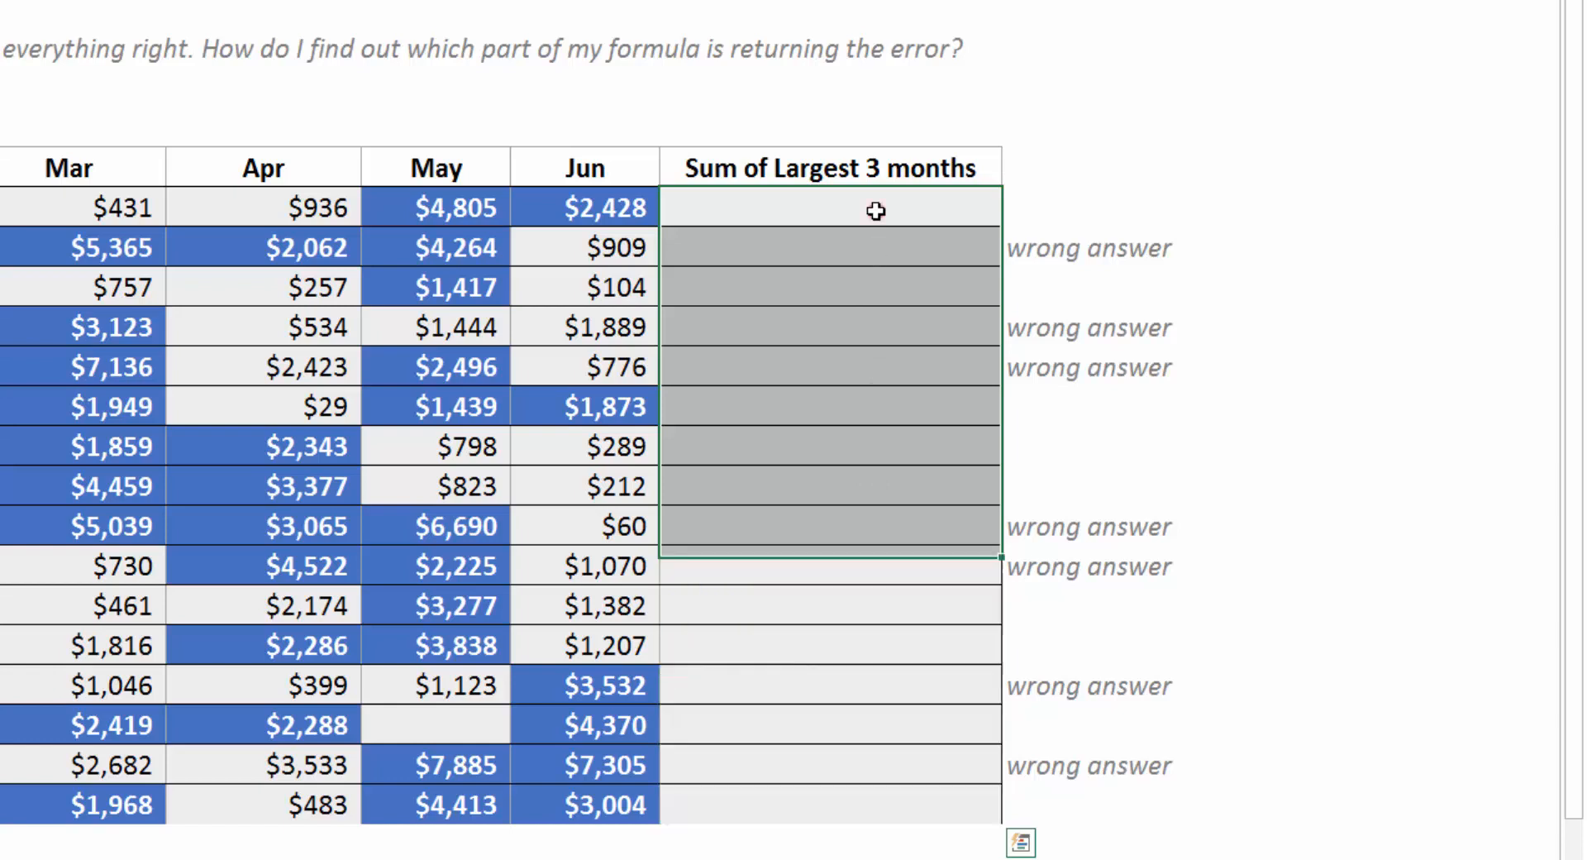
pyautogui.press('F2')
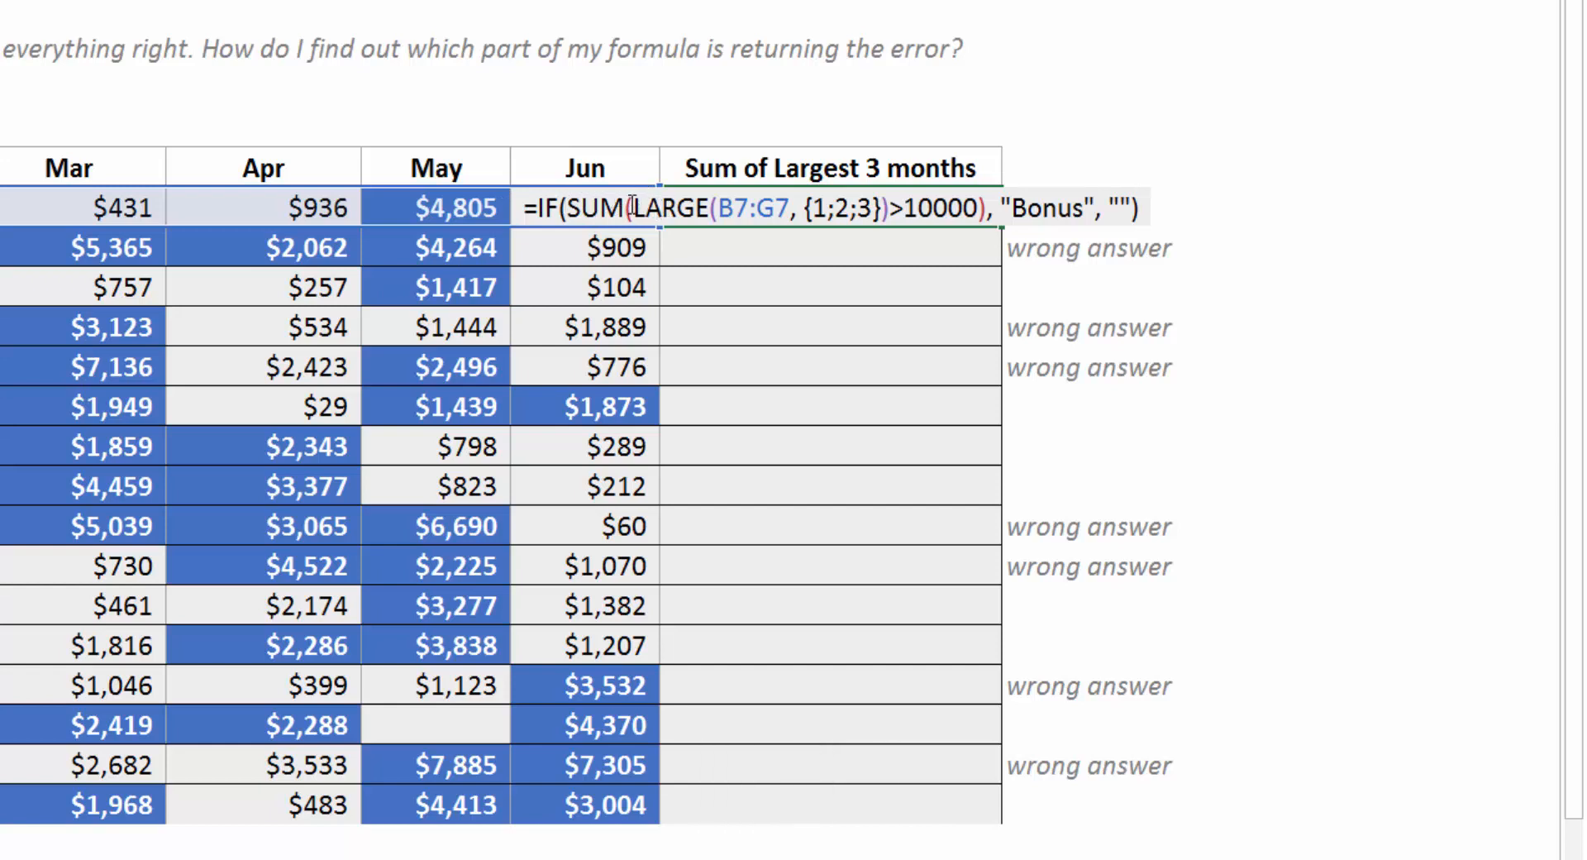
pyautogui.click(665, 208)
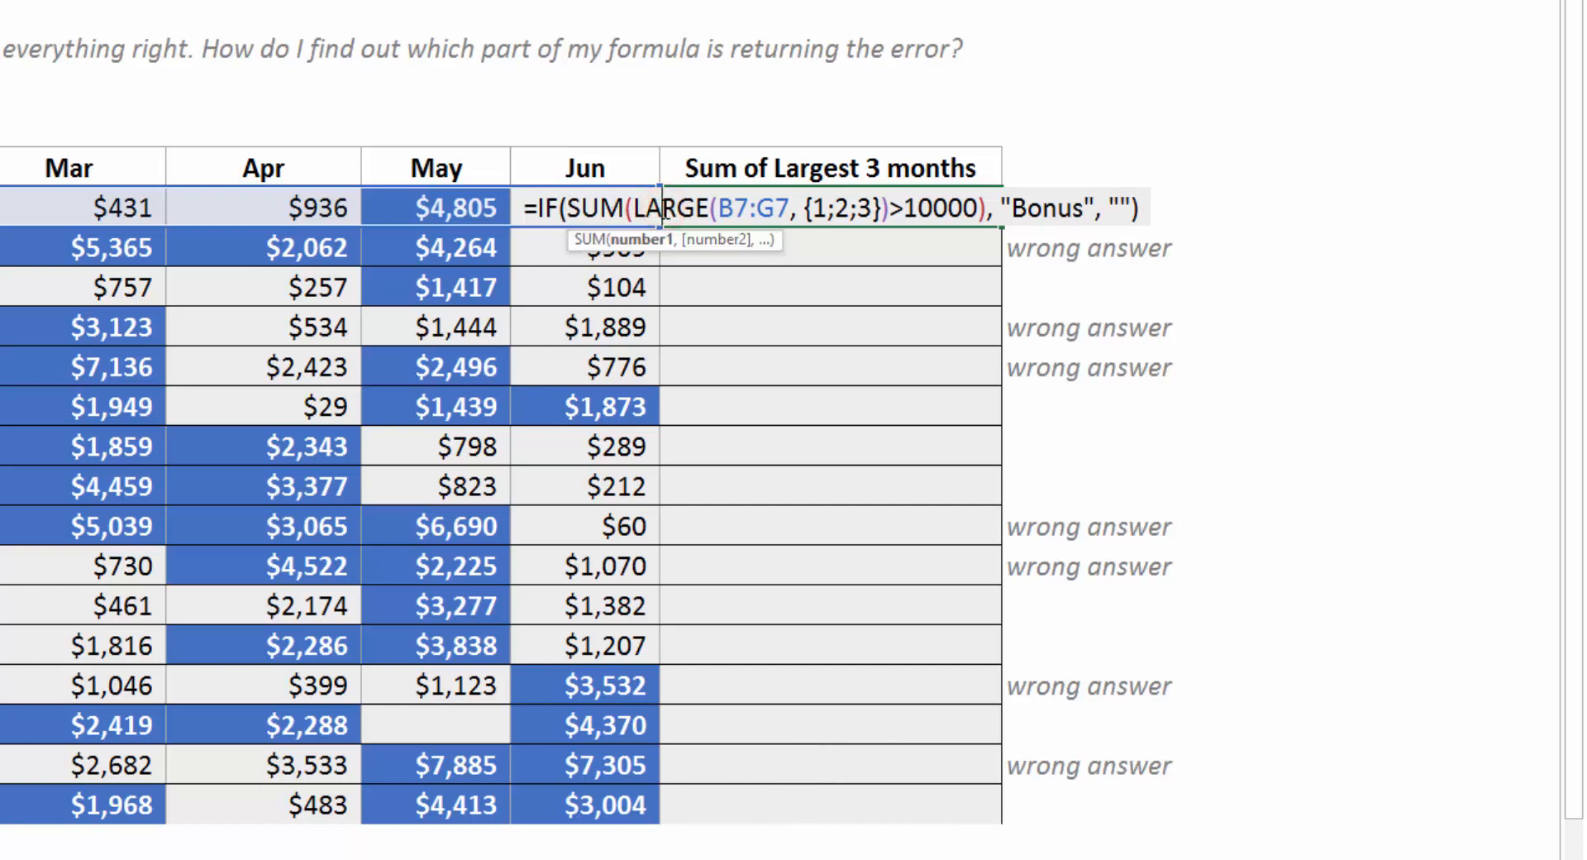
pyautogui.click(642, 240)
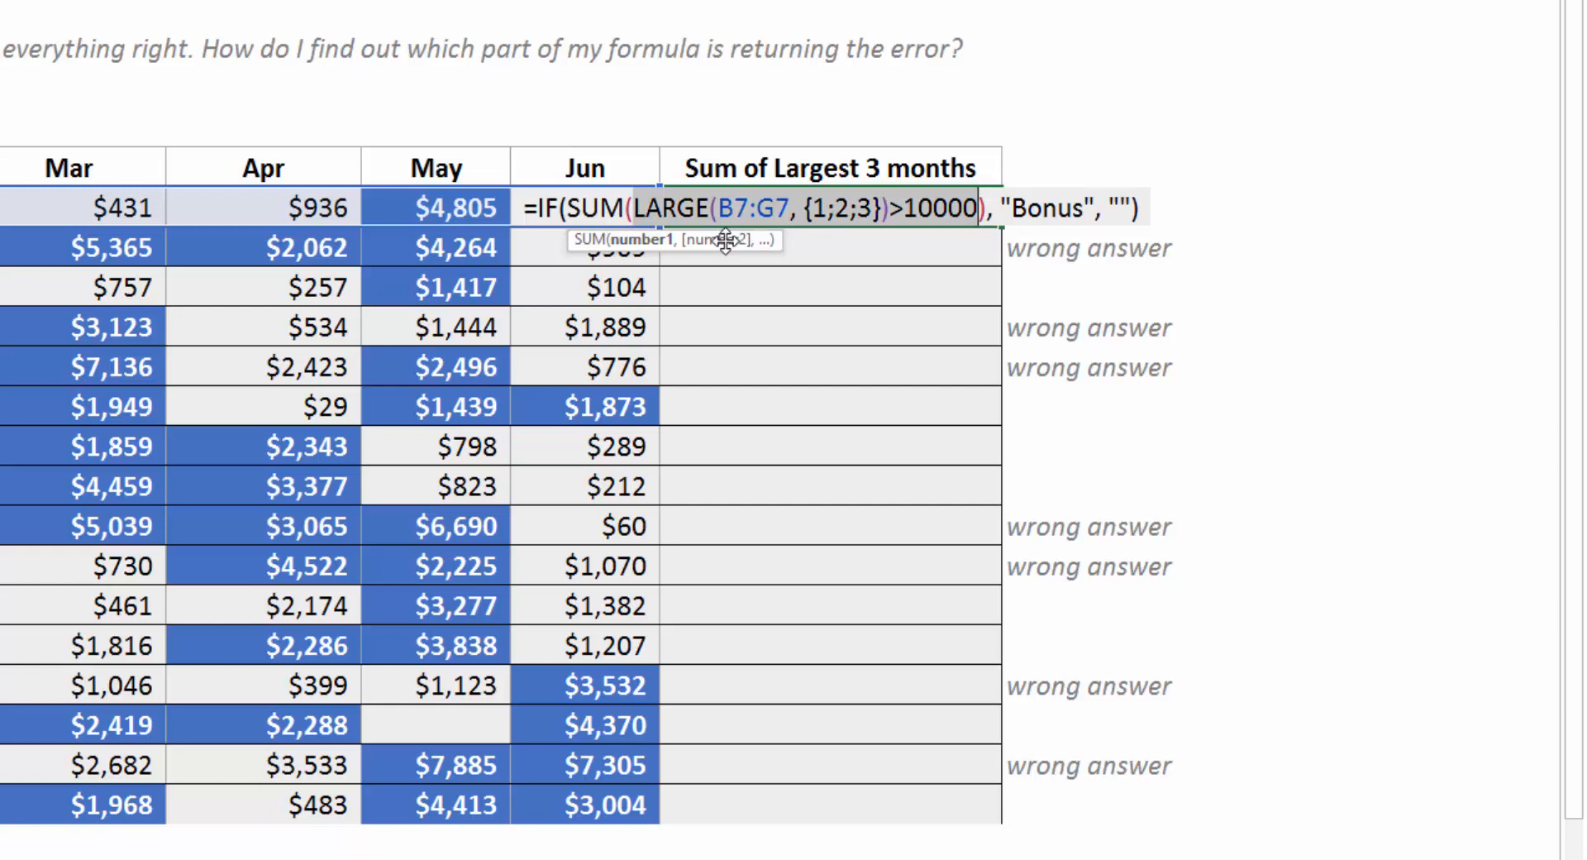
pyautogui.click(753, 208)
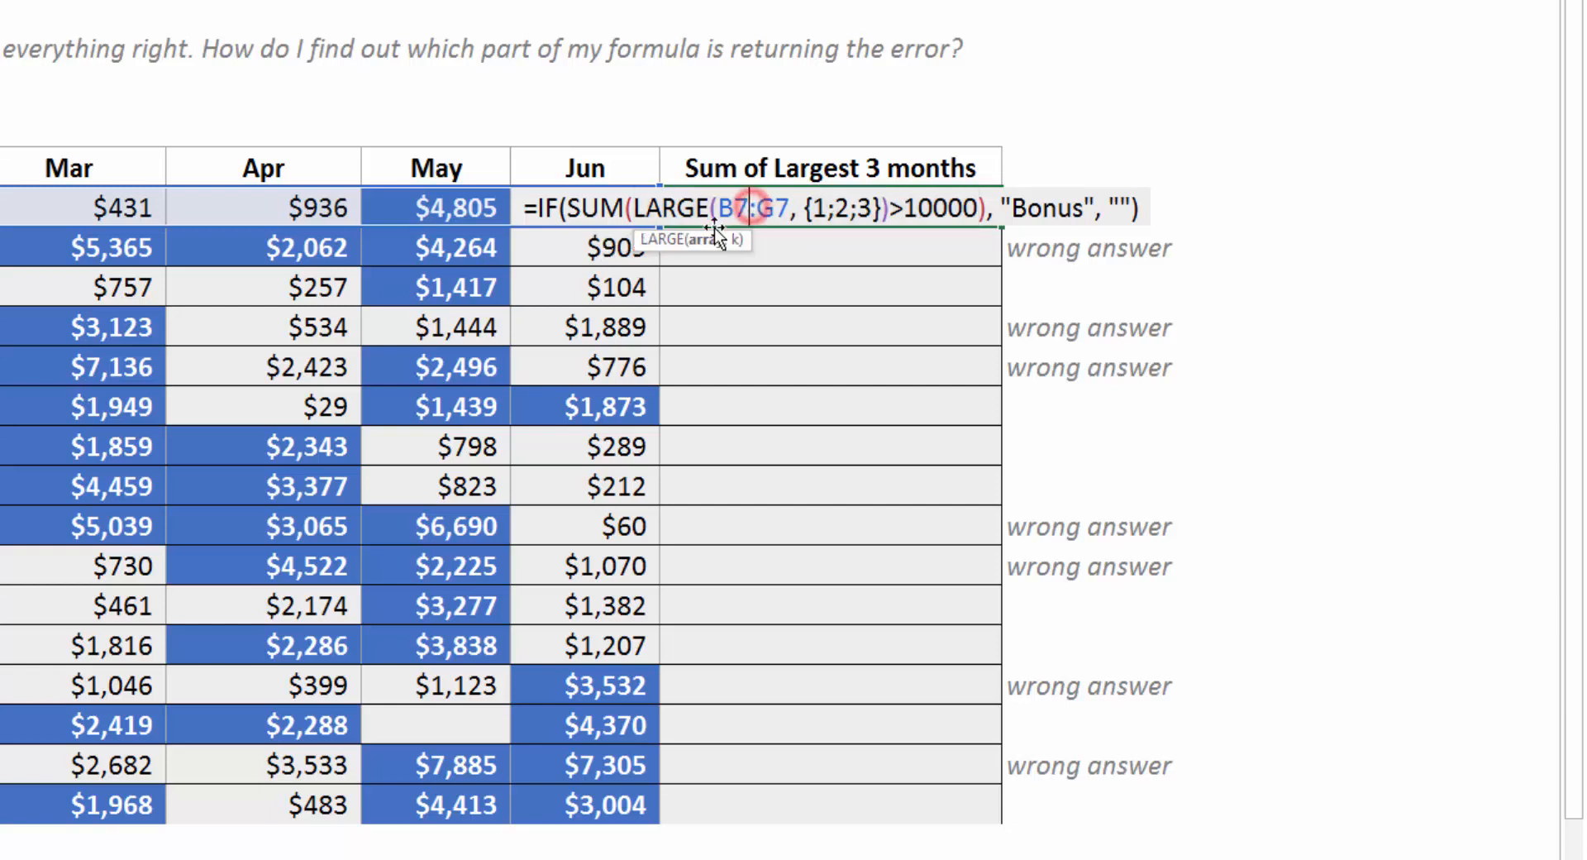
pyautogui.click(707, 239)
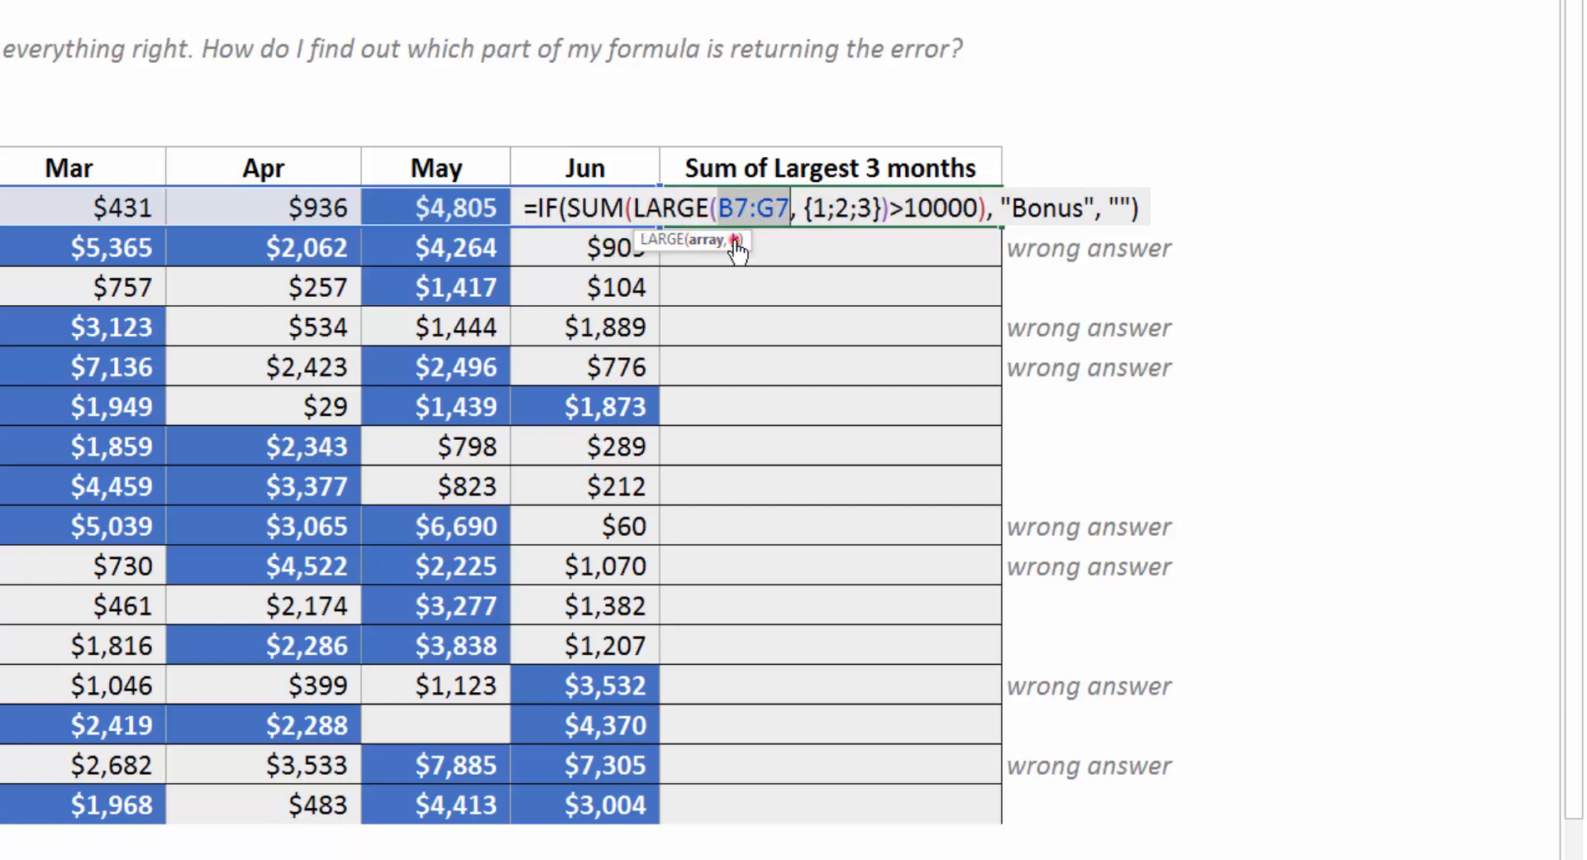
pyautogui.click(734, 241)
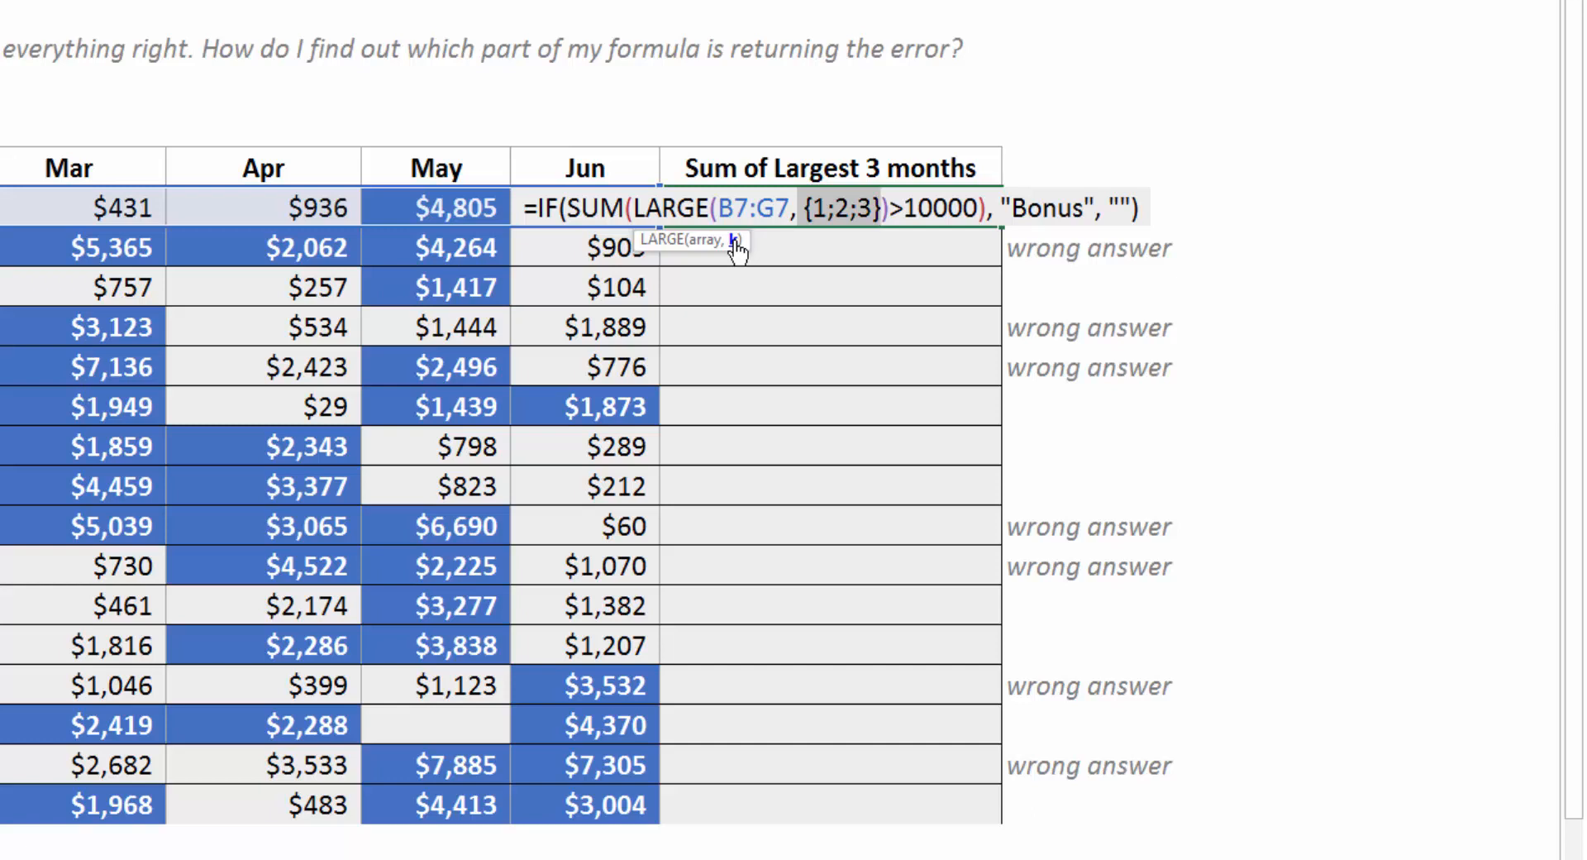
# - Examine the 10000 threshold, the "Bonus" and empty-text results, the logical_test and LARGE's array argument in H7's formula
pyautogui.click(899, 208)
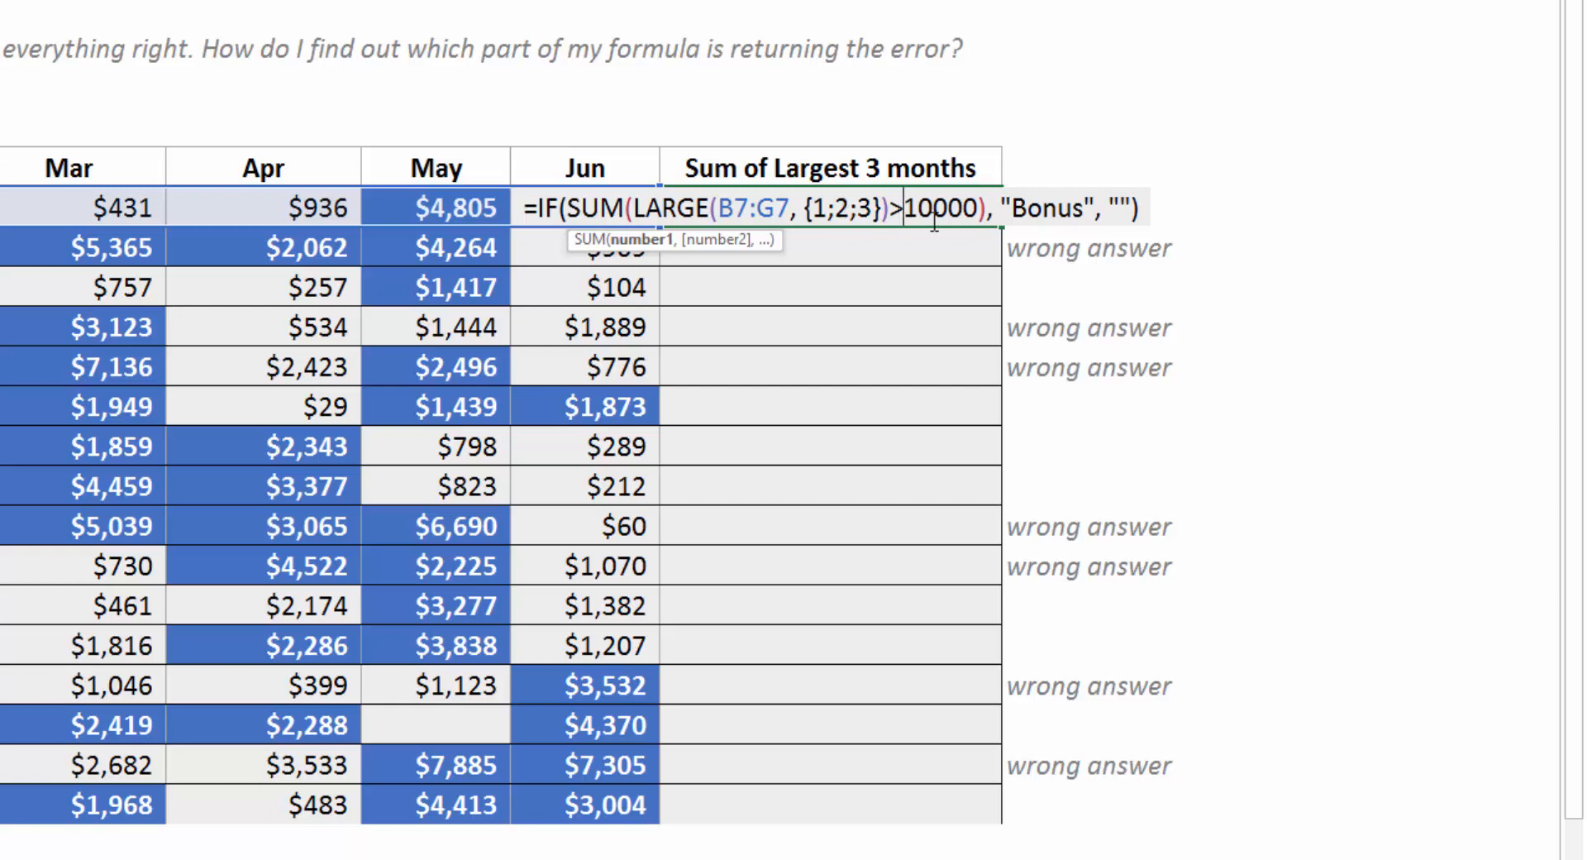
pyautogui.click(1035, 206)
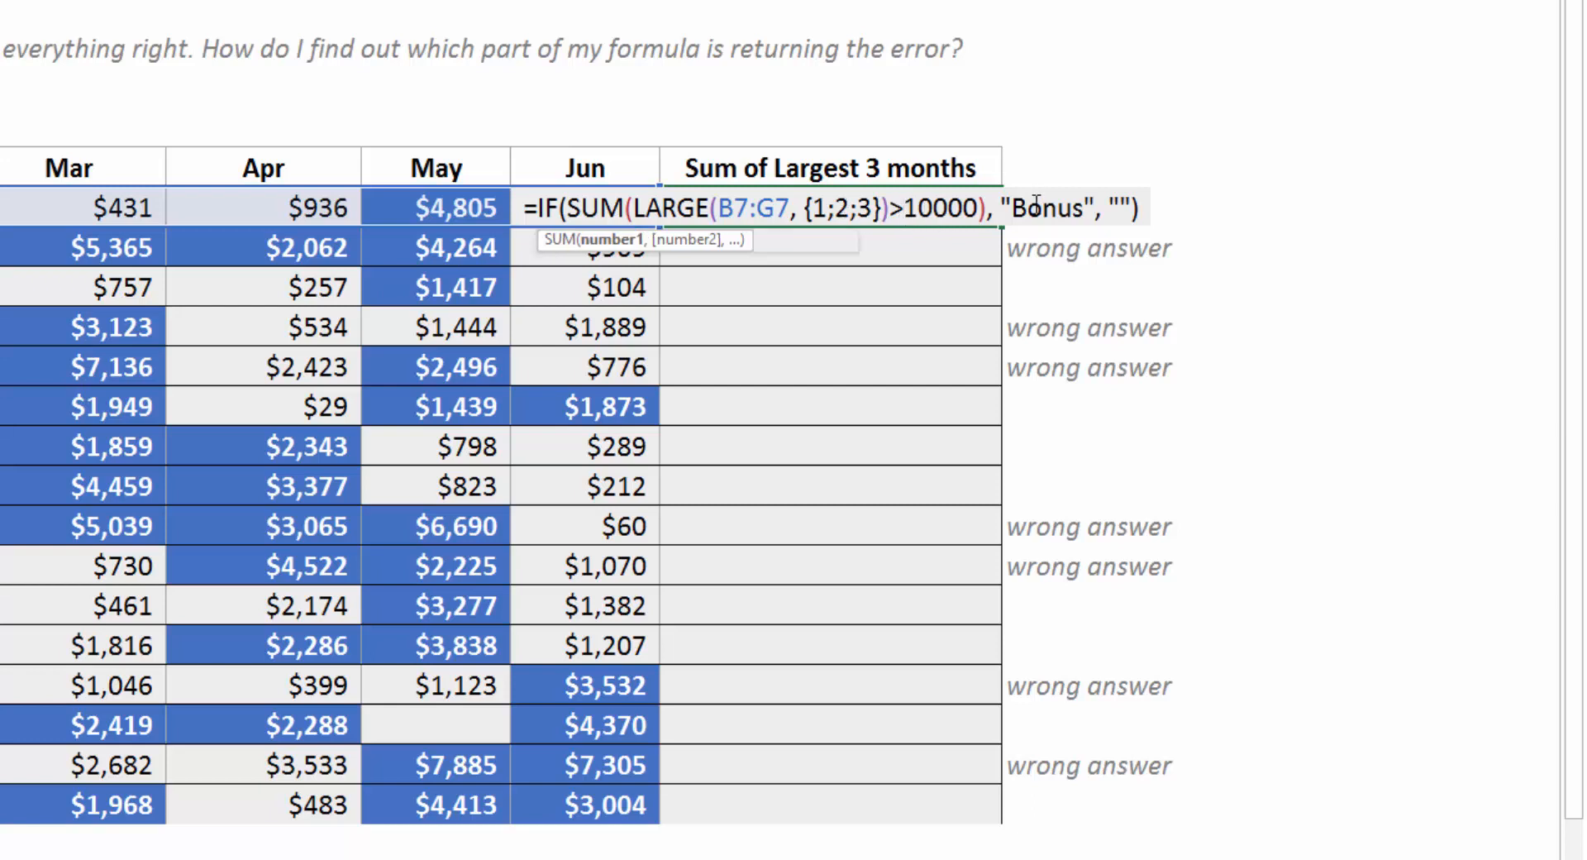
pyautogui.click(1118, 208)
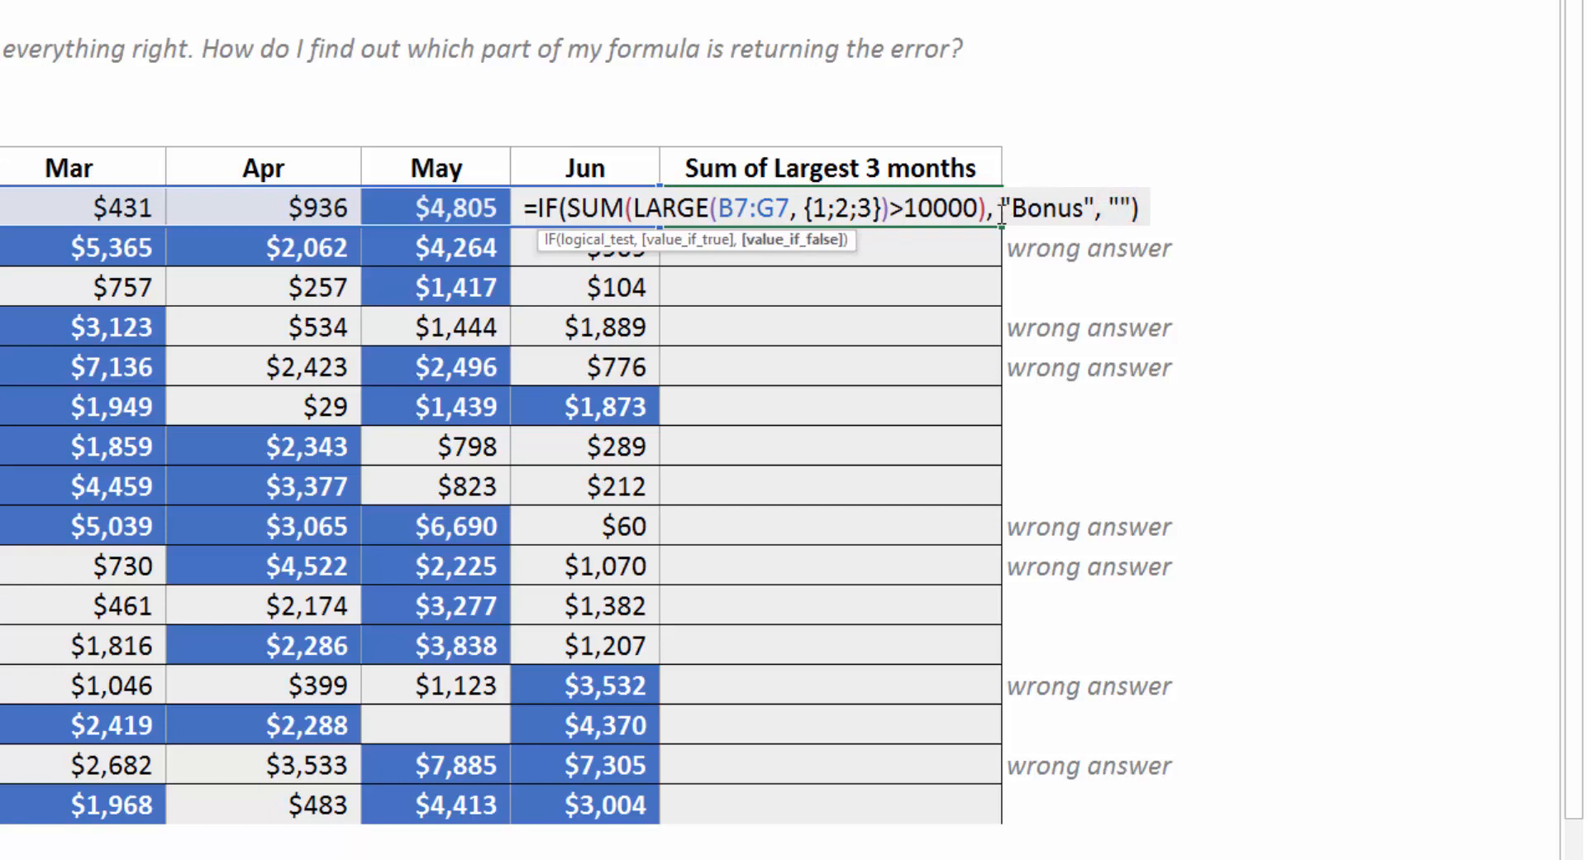
pyautogui.moveTo(989, 209); pyautogui.dragTo(567, 208)
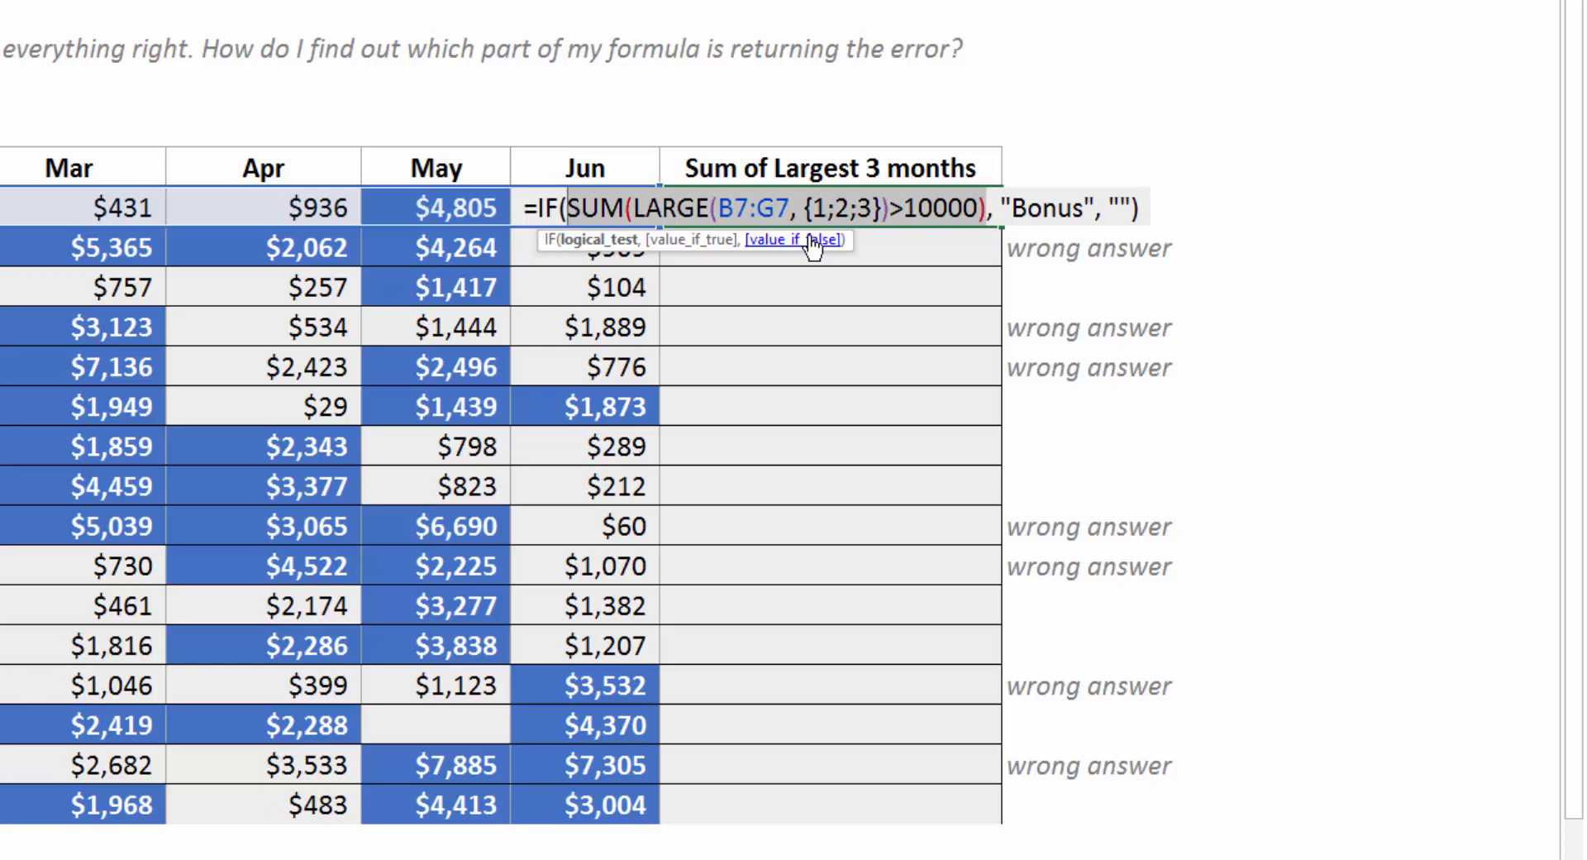
pyautogui.click(749, 213)
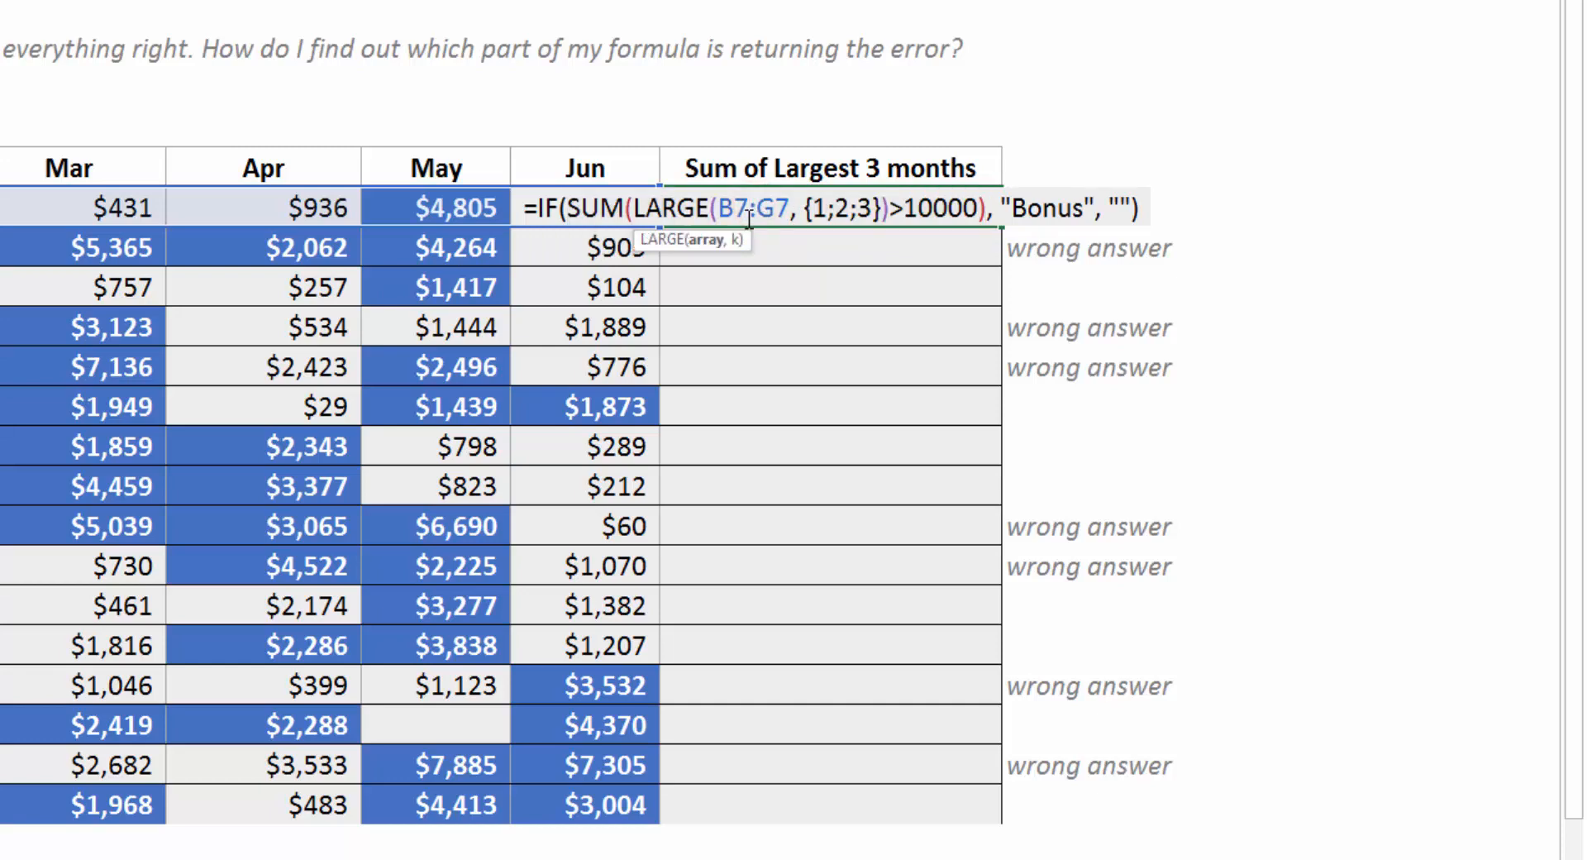
pyautogui.click(708, 240)
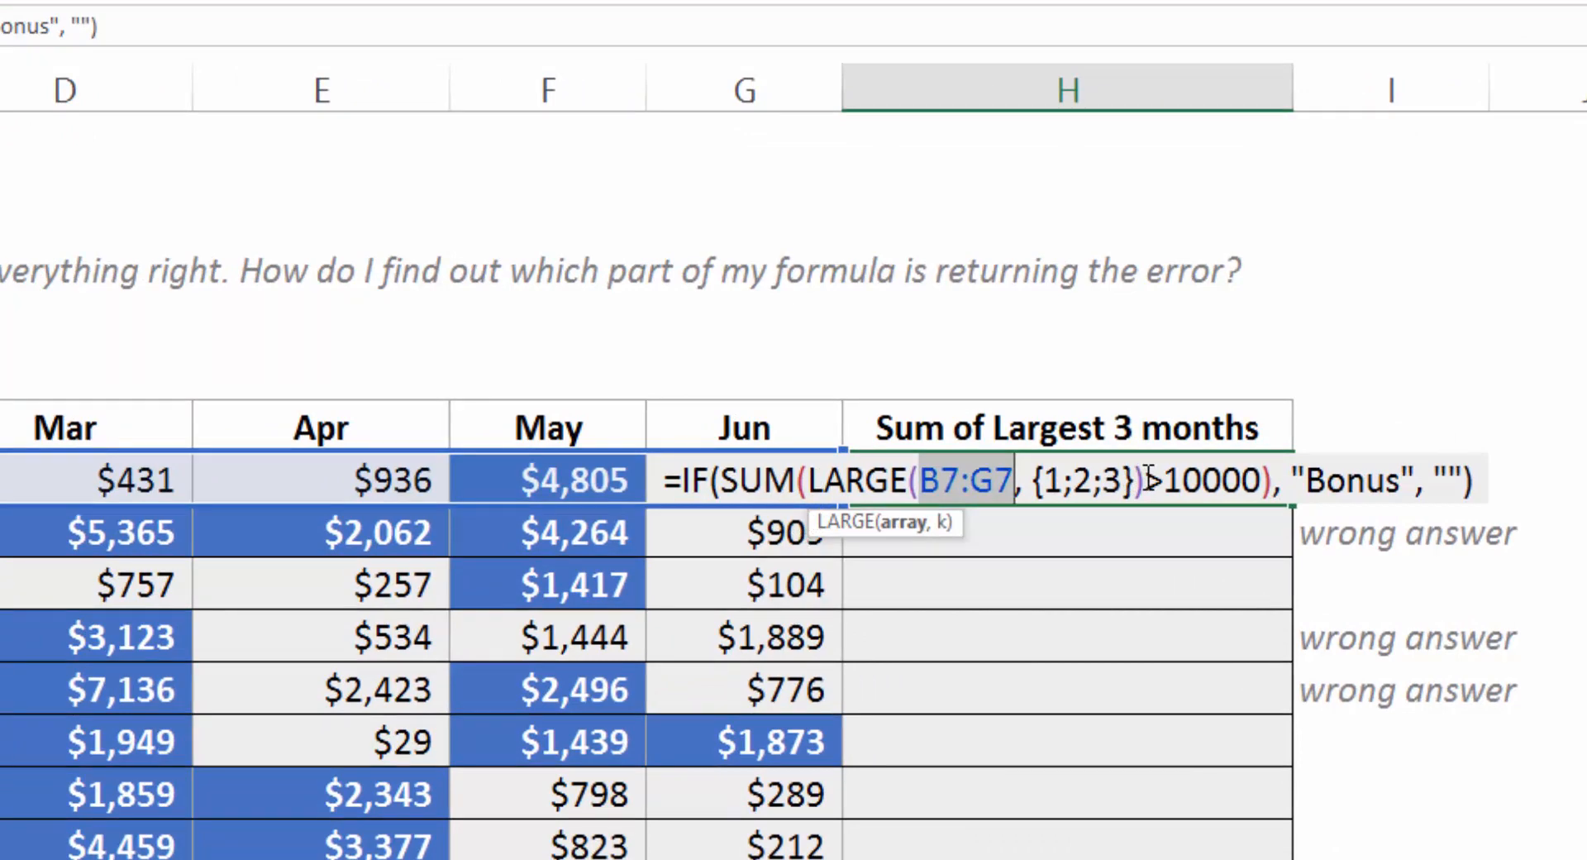
# - Evaluate only the LARGE(B7:G7, {1;2;3}) part of H7's formula in place, and restore the original expression
pyautogui.moveTo(1145, 480); pyautogui.dragTo(808, 479)
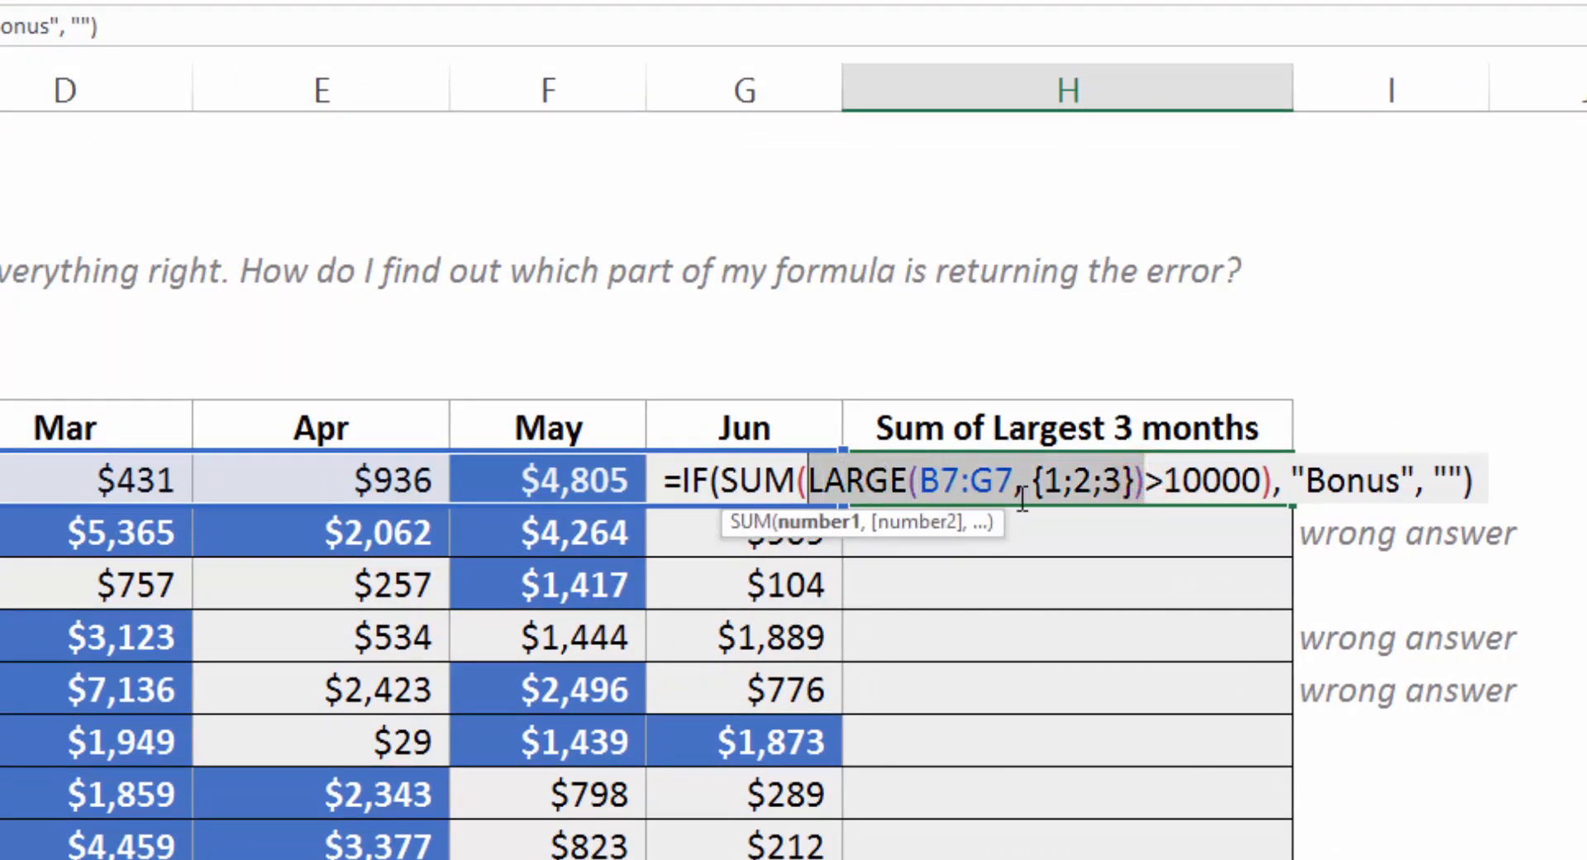
pyautogui.click(919, 486)
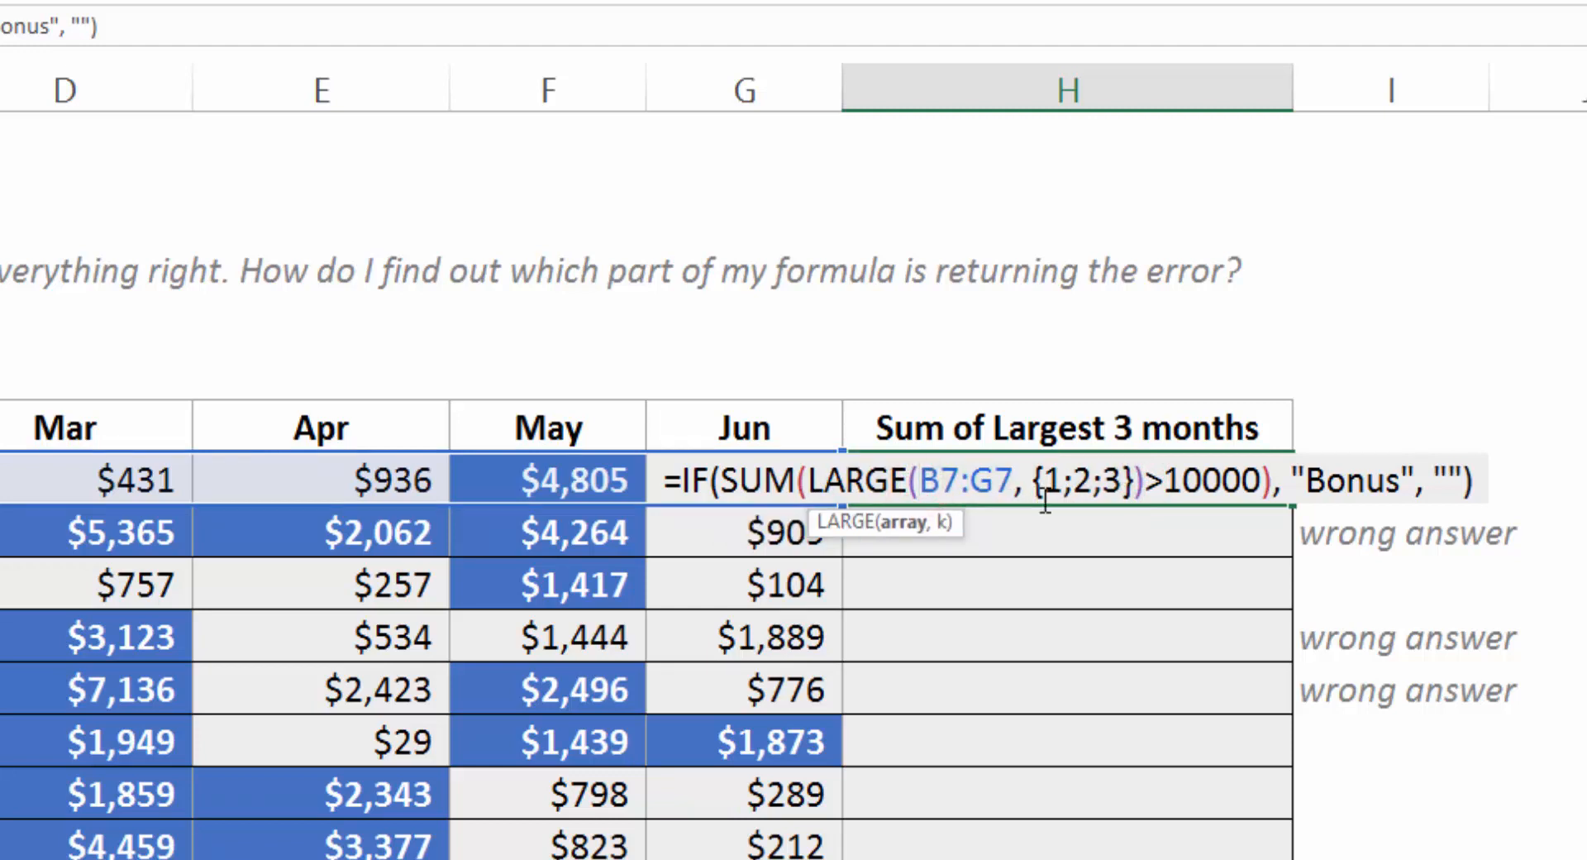
pyautogui.press('Left')
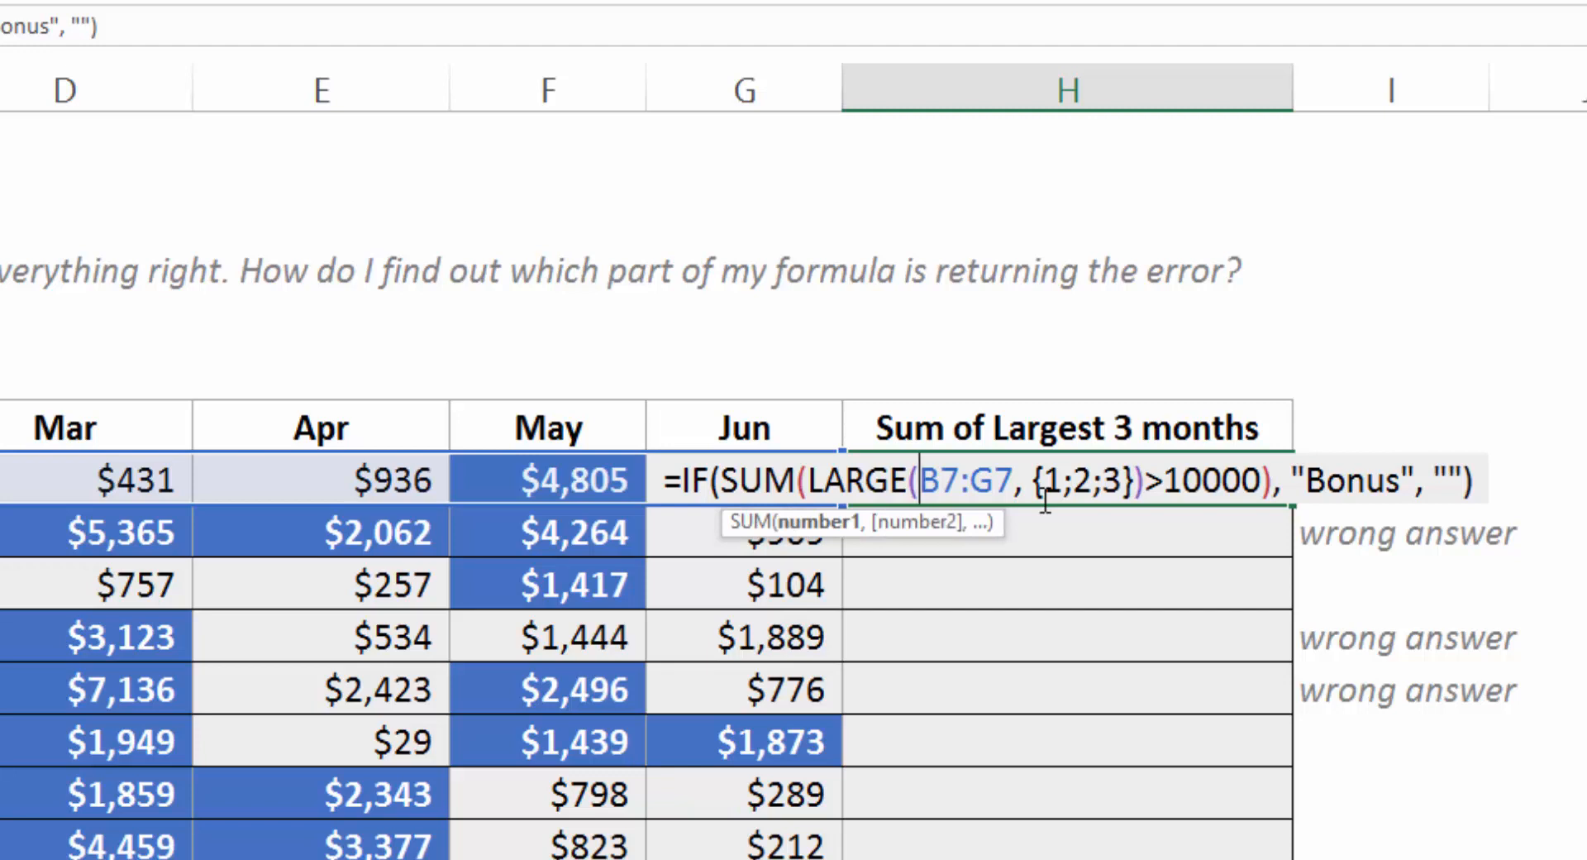
pyautogui.press('Right')
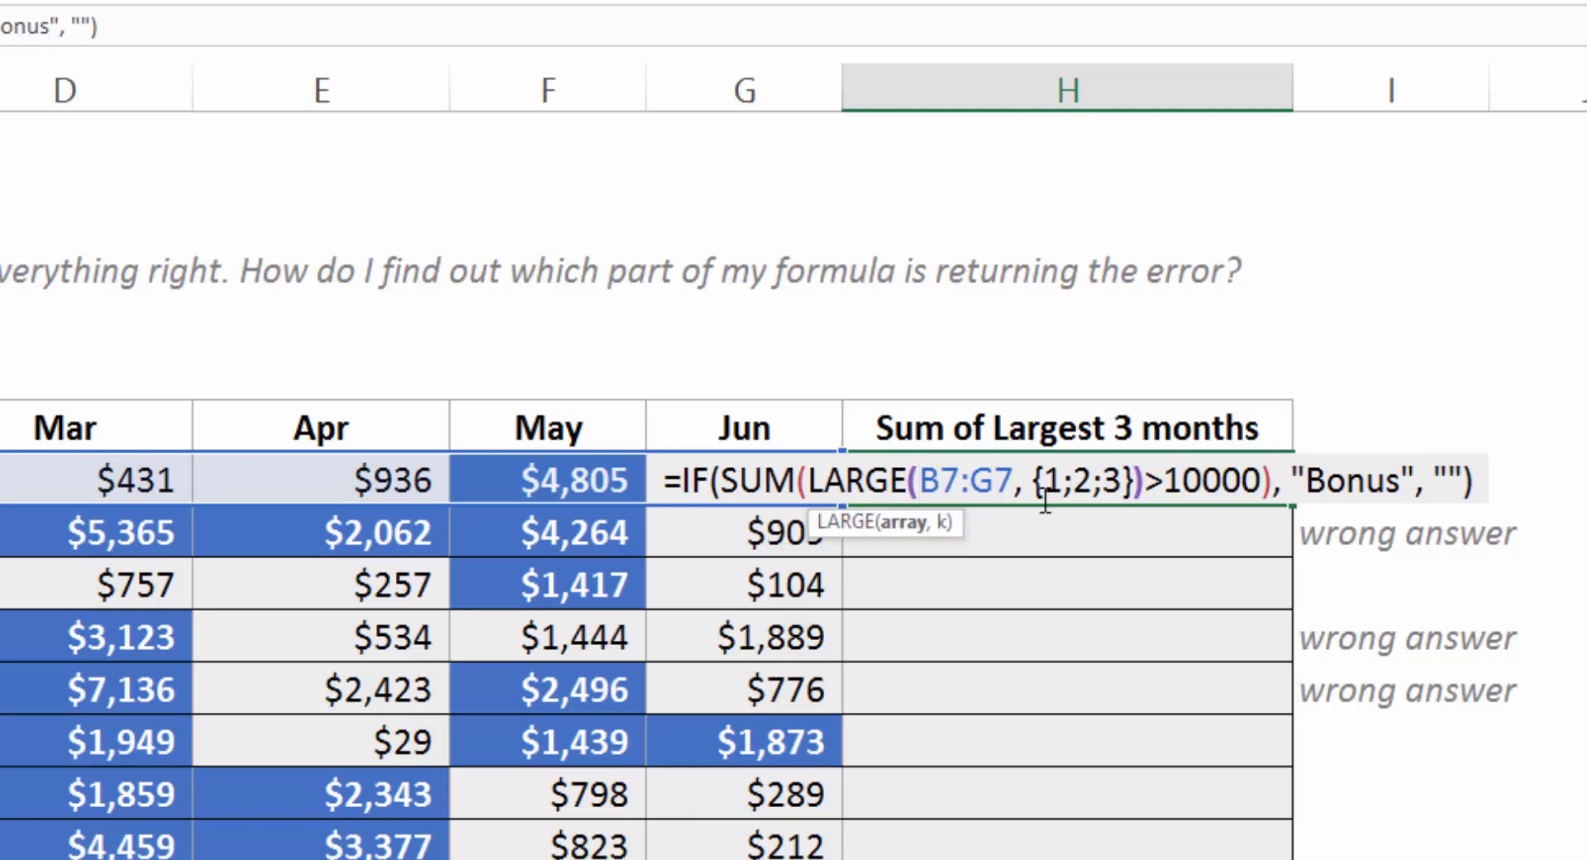
pyautogui.press('Left')
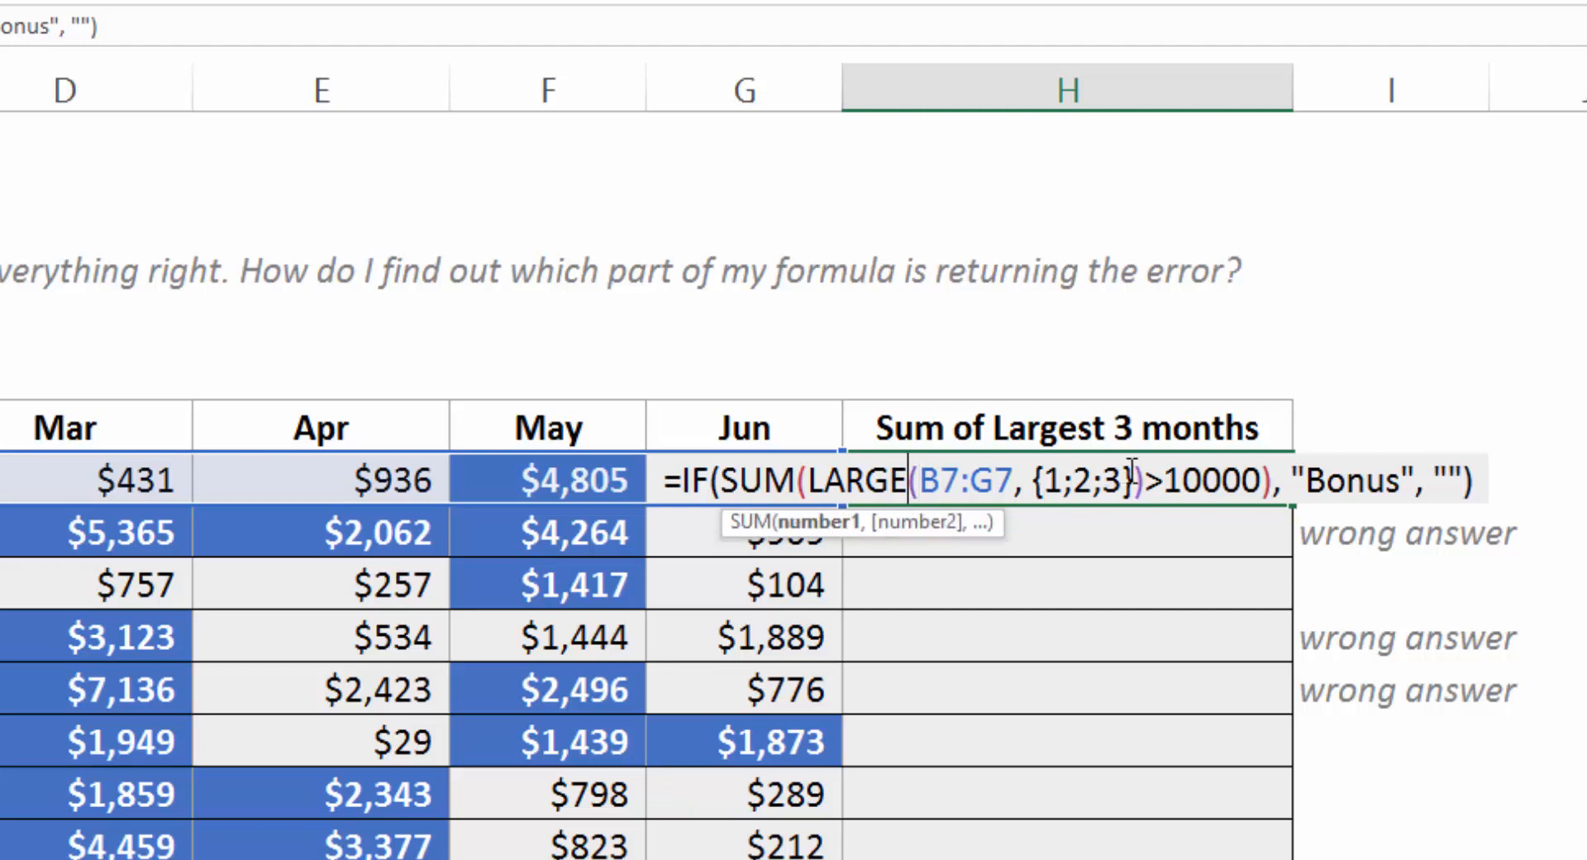
pyautogui.moveTo(1063, 484); pyautogui.dragTo(810, 485)
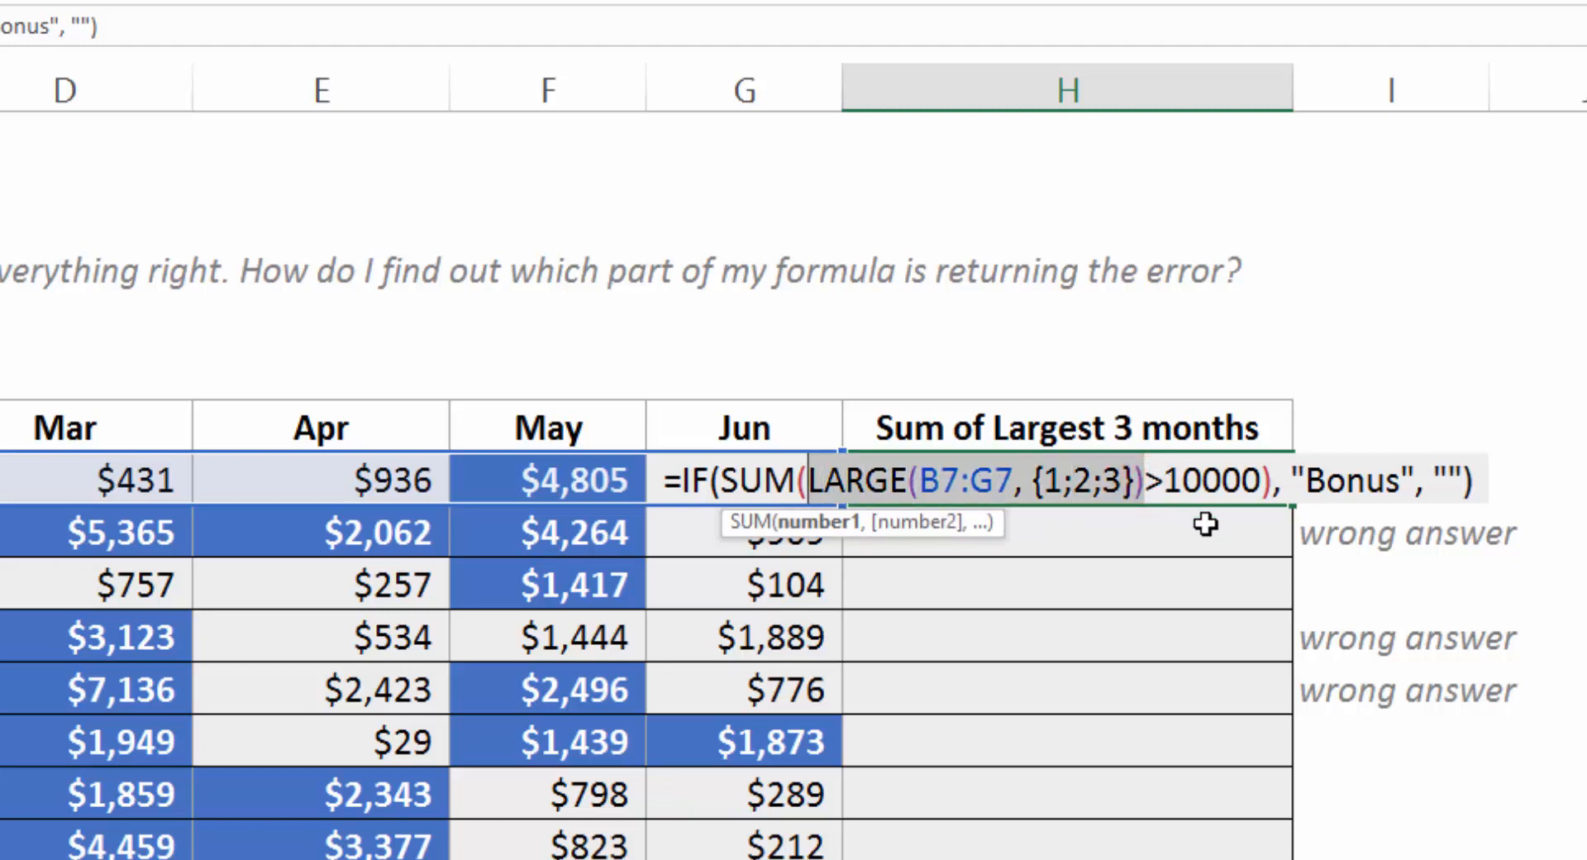
pyautogui.press('F9')
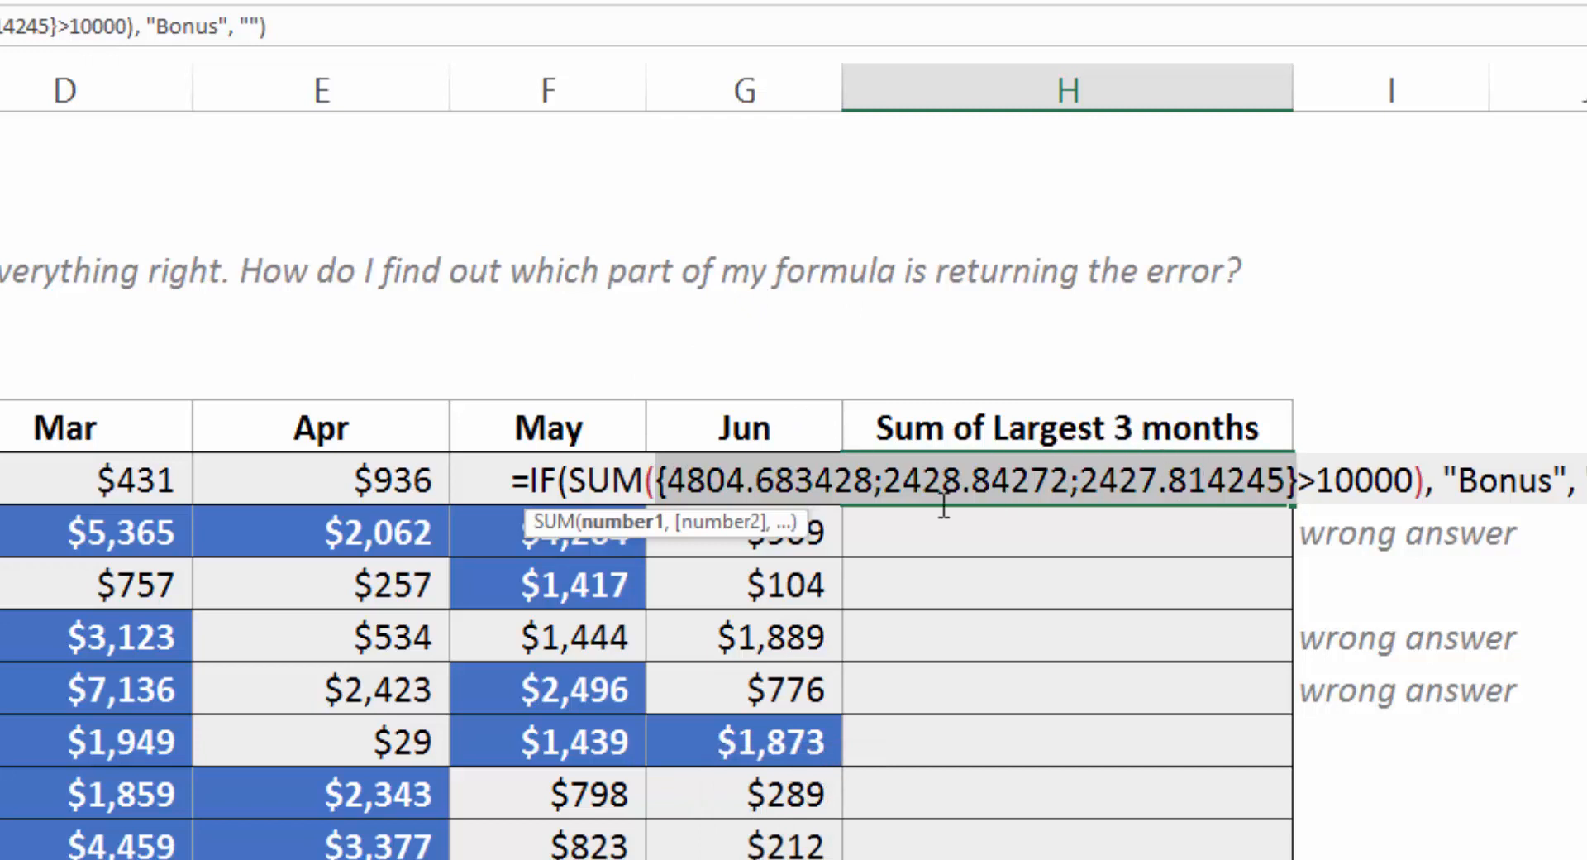
pyautogui.hotkey('ctrl', 'z')
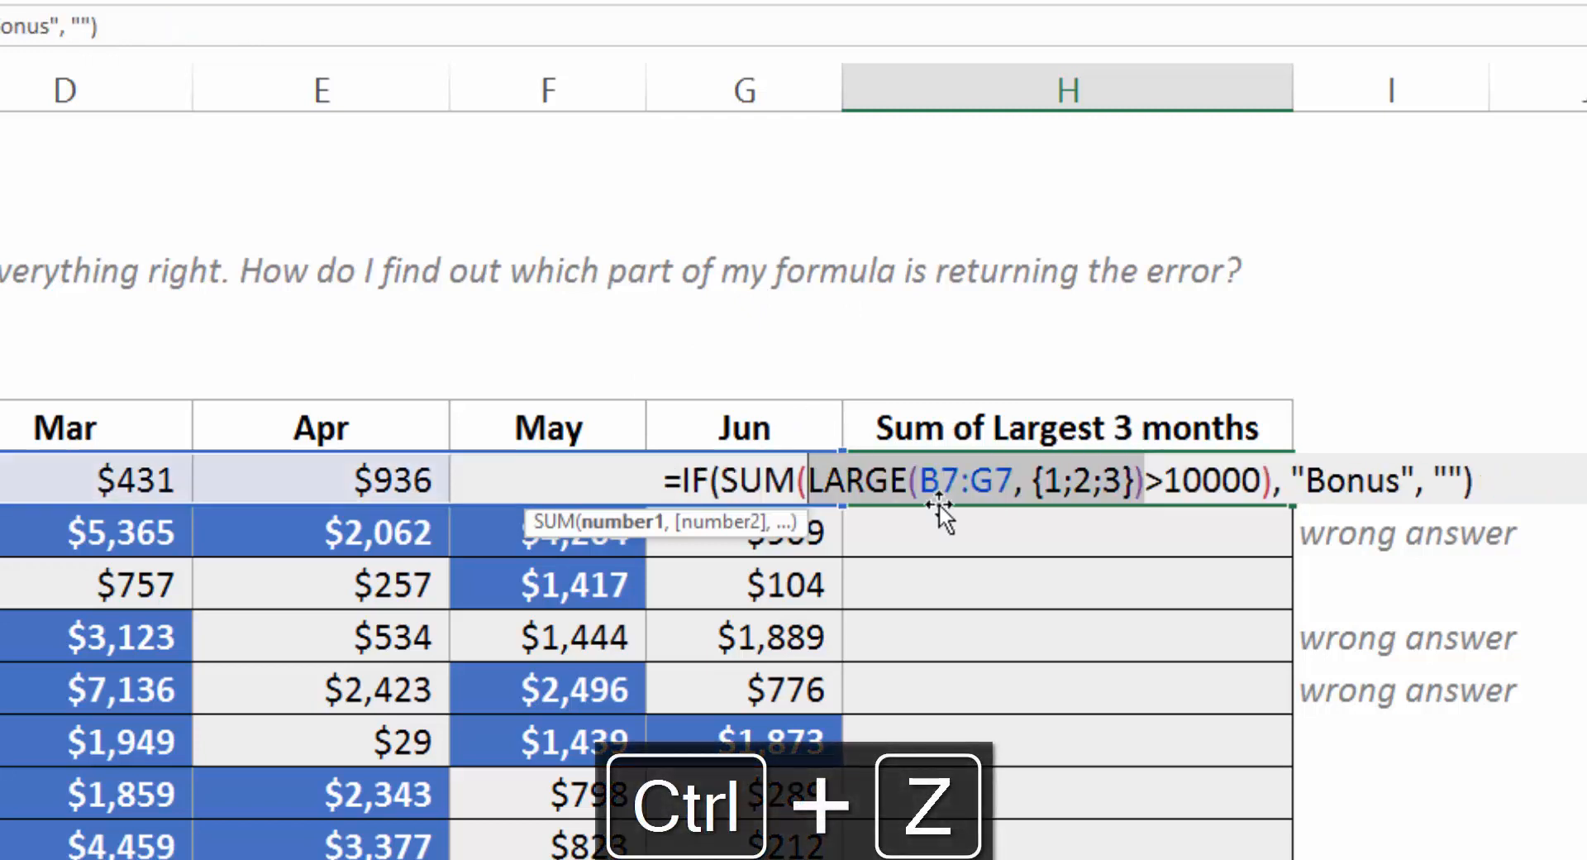
# - Evaluate the logical test SUM(LARGE(B7:G7, {1;2;3})>10000) in H7 in place, restore it and commit the cell as an array formula
pyautogui.click(1273, 482)
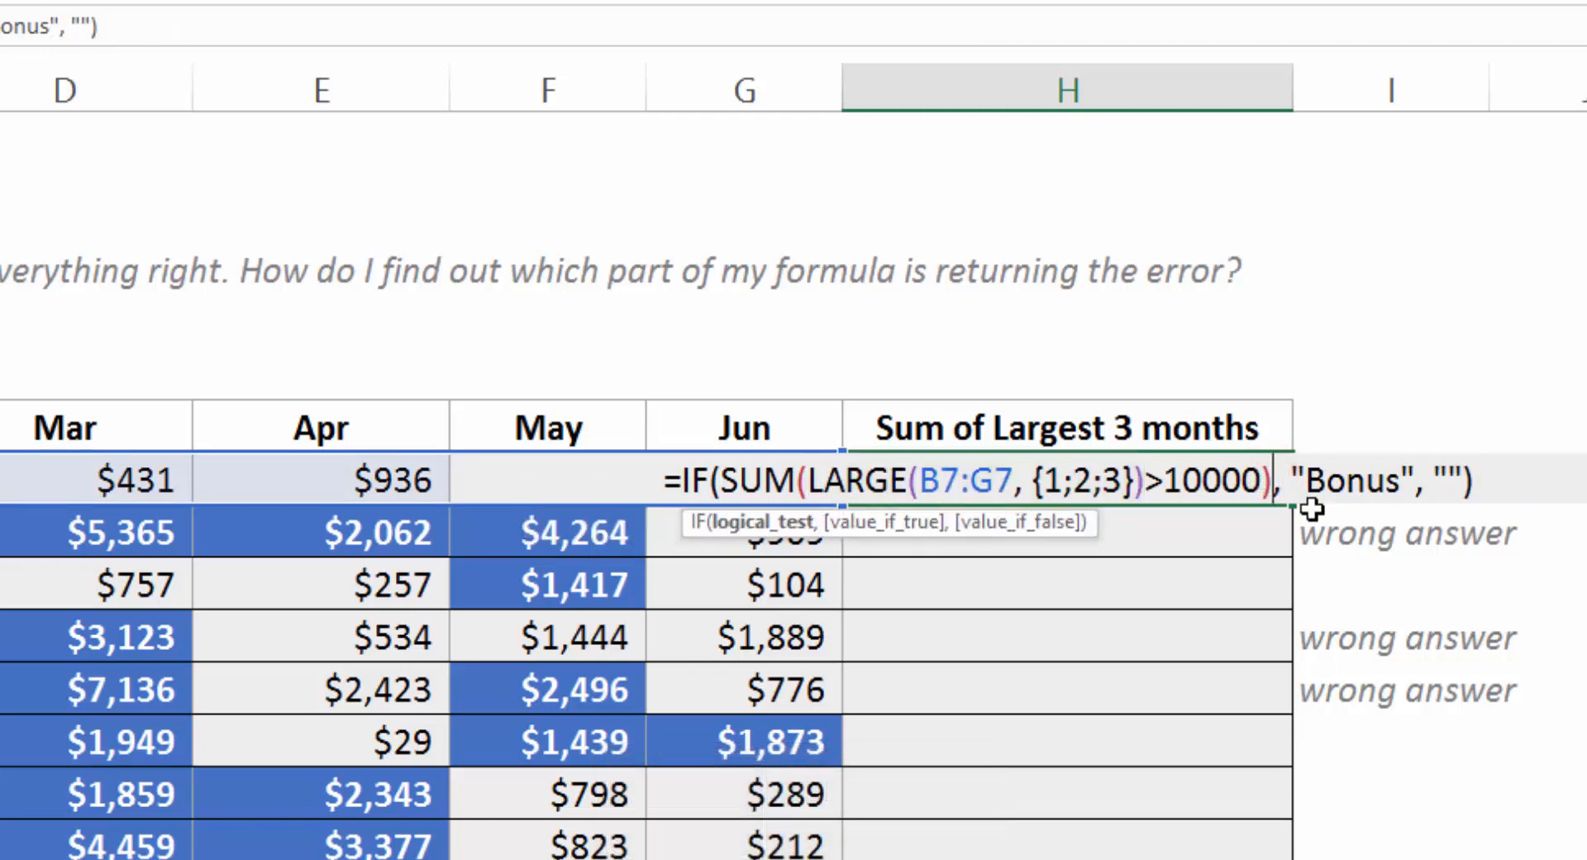
pyautogui.press('Left')
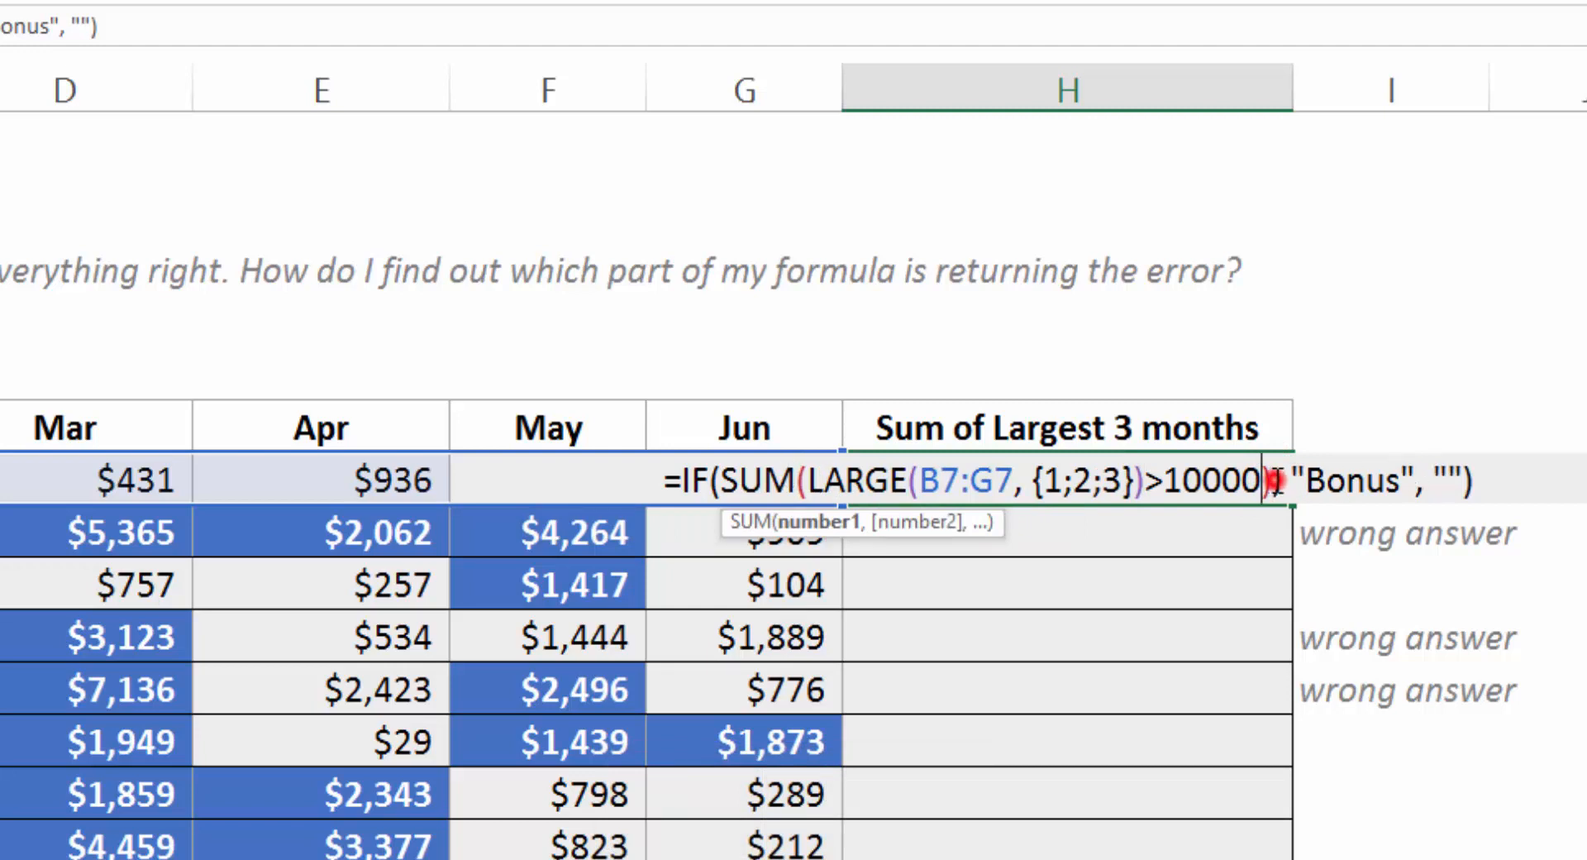
pyautogui.moveTo(1273, 482); pyautogui.dragTo(723, 496)
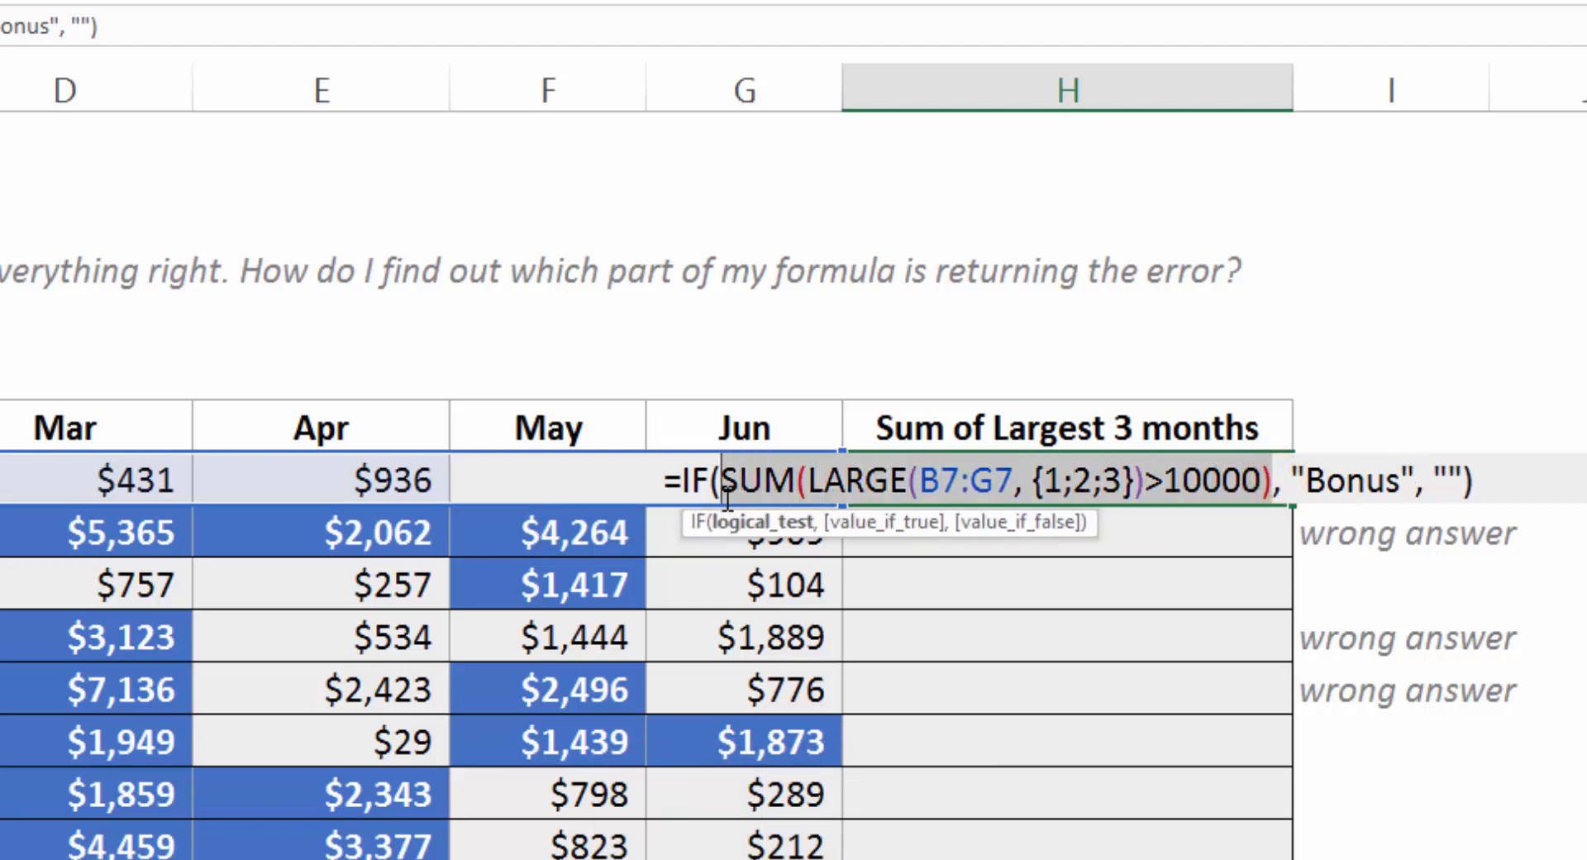
pyautogui.press('F9')
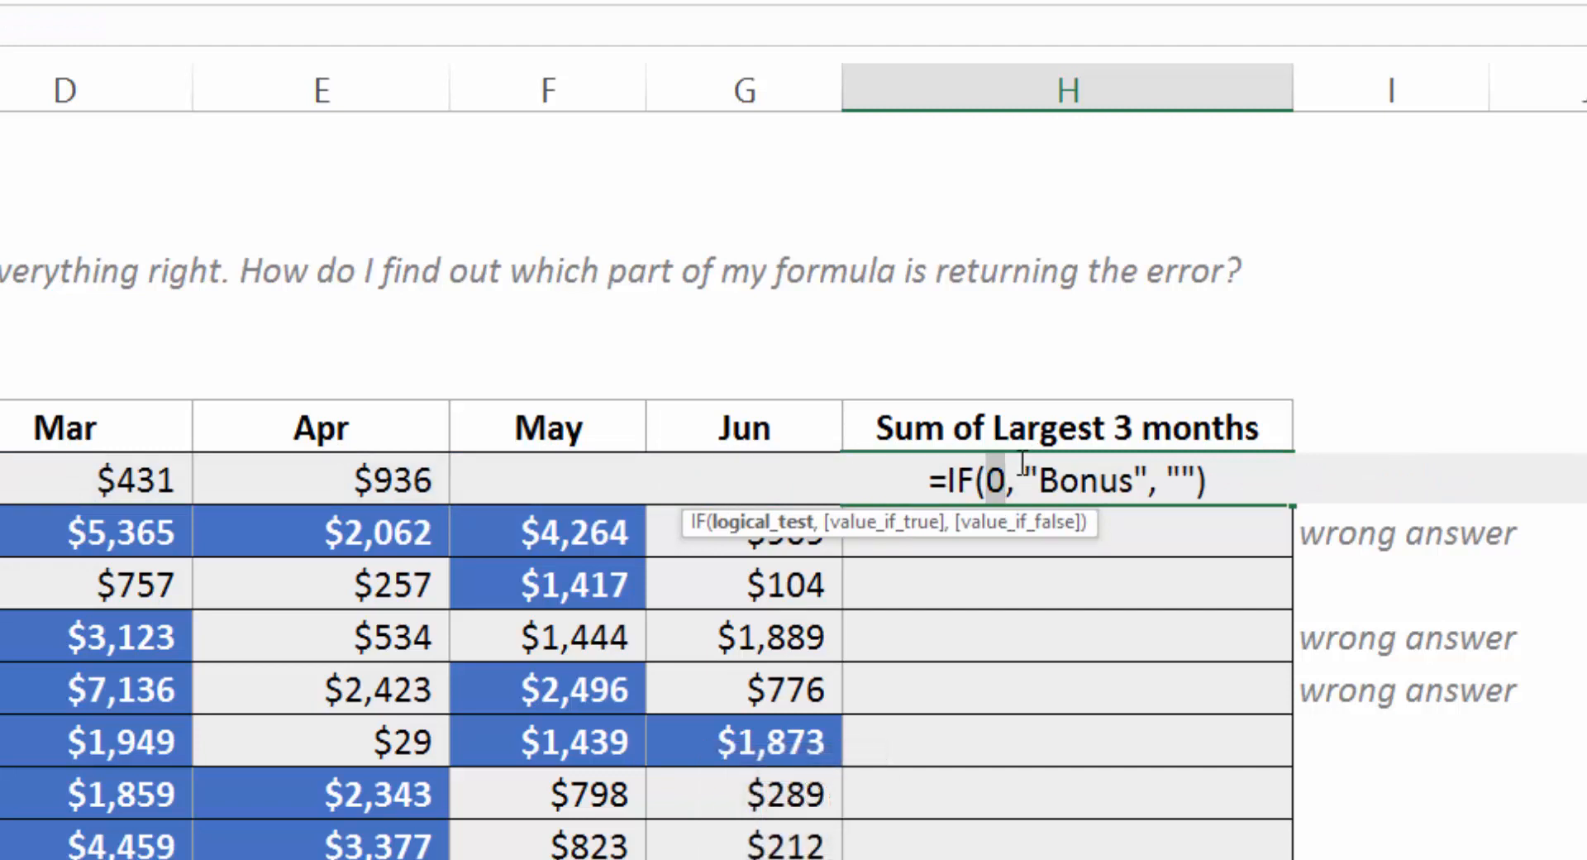
pyautogui.hotkey('ctrl', 'z')
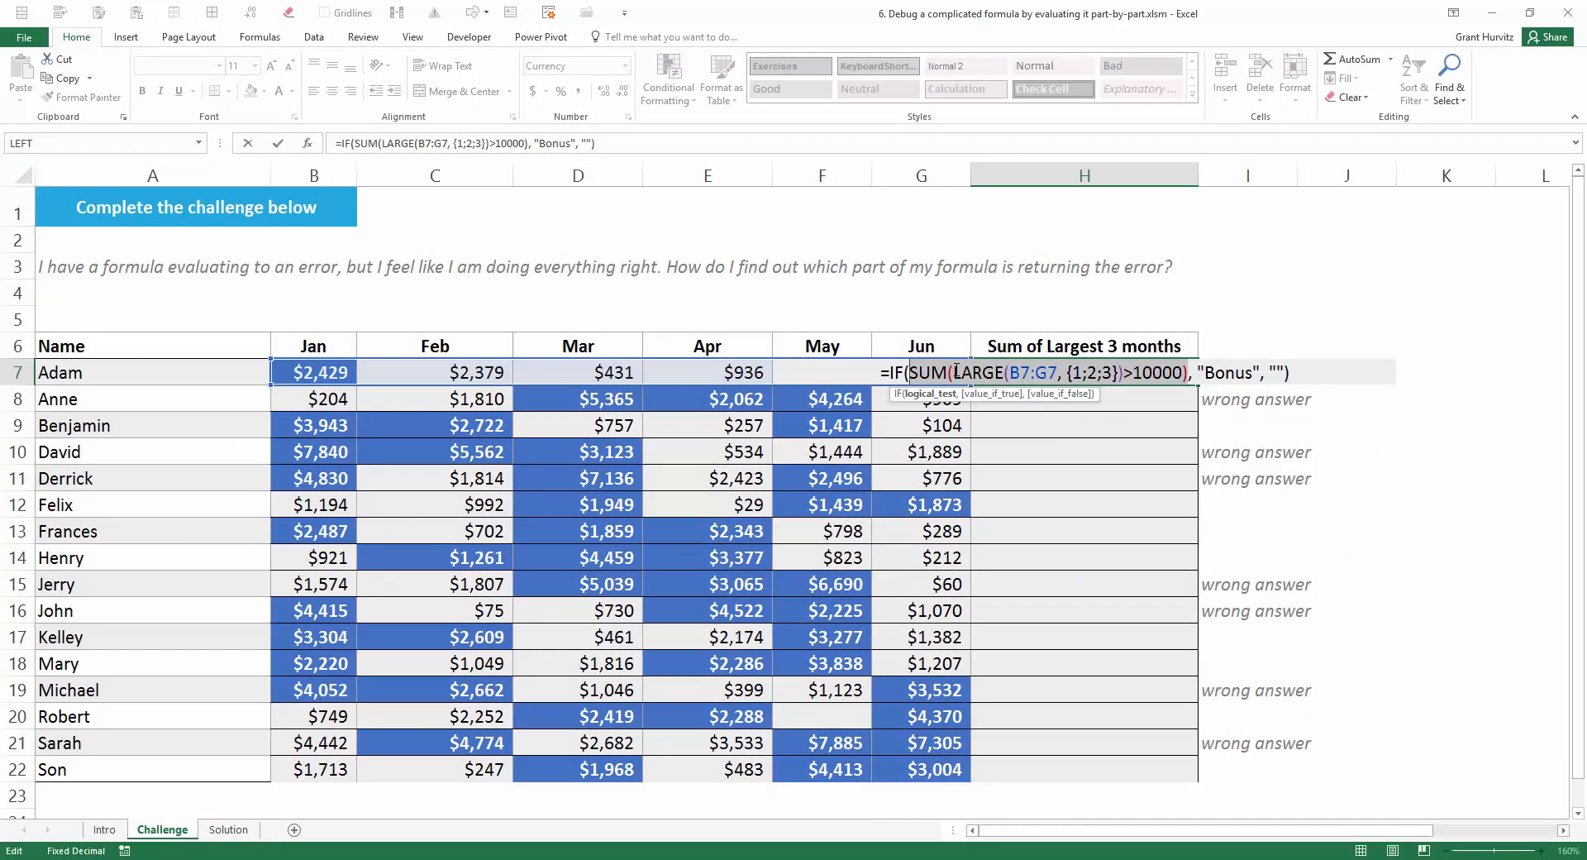
pyautogui.hotkey('ctrl', 'shift', 'Return')
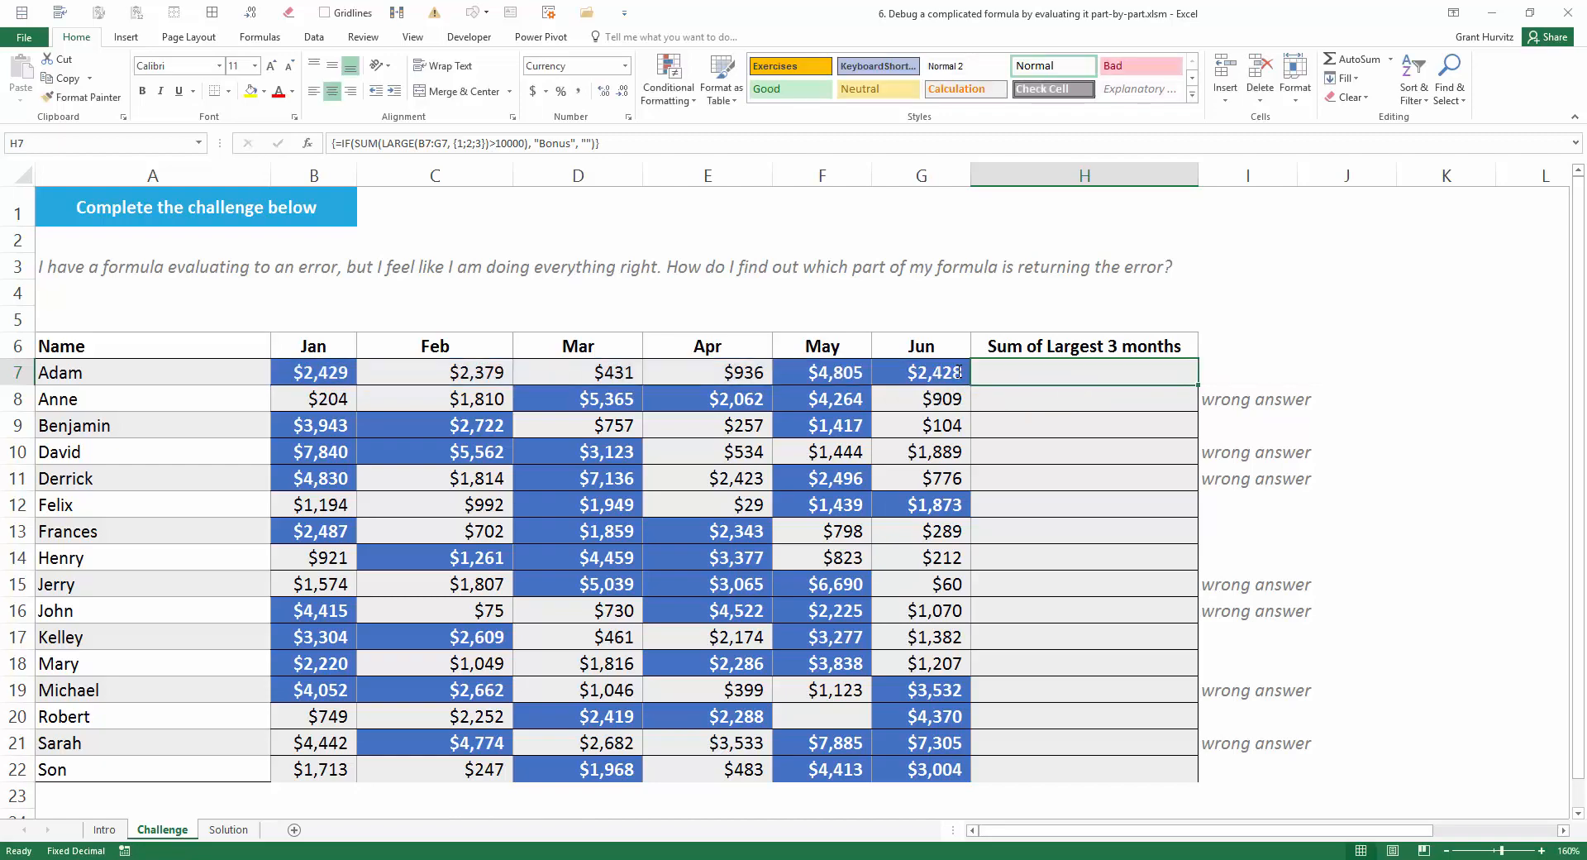
# - Step through H7's formula with Evaluate Formula, resolving LARGE, the >10000 comparison and SUM, and close the evaluation
pyautogui.click(260, 36)
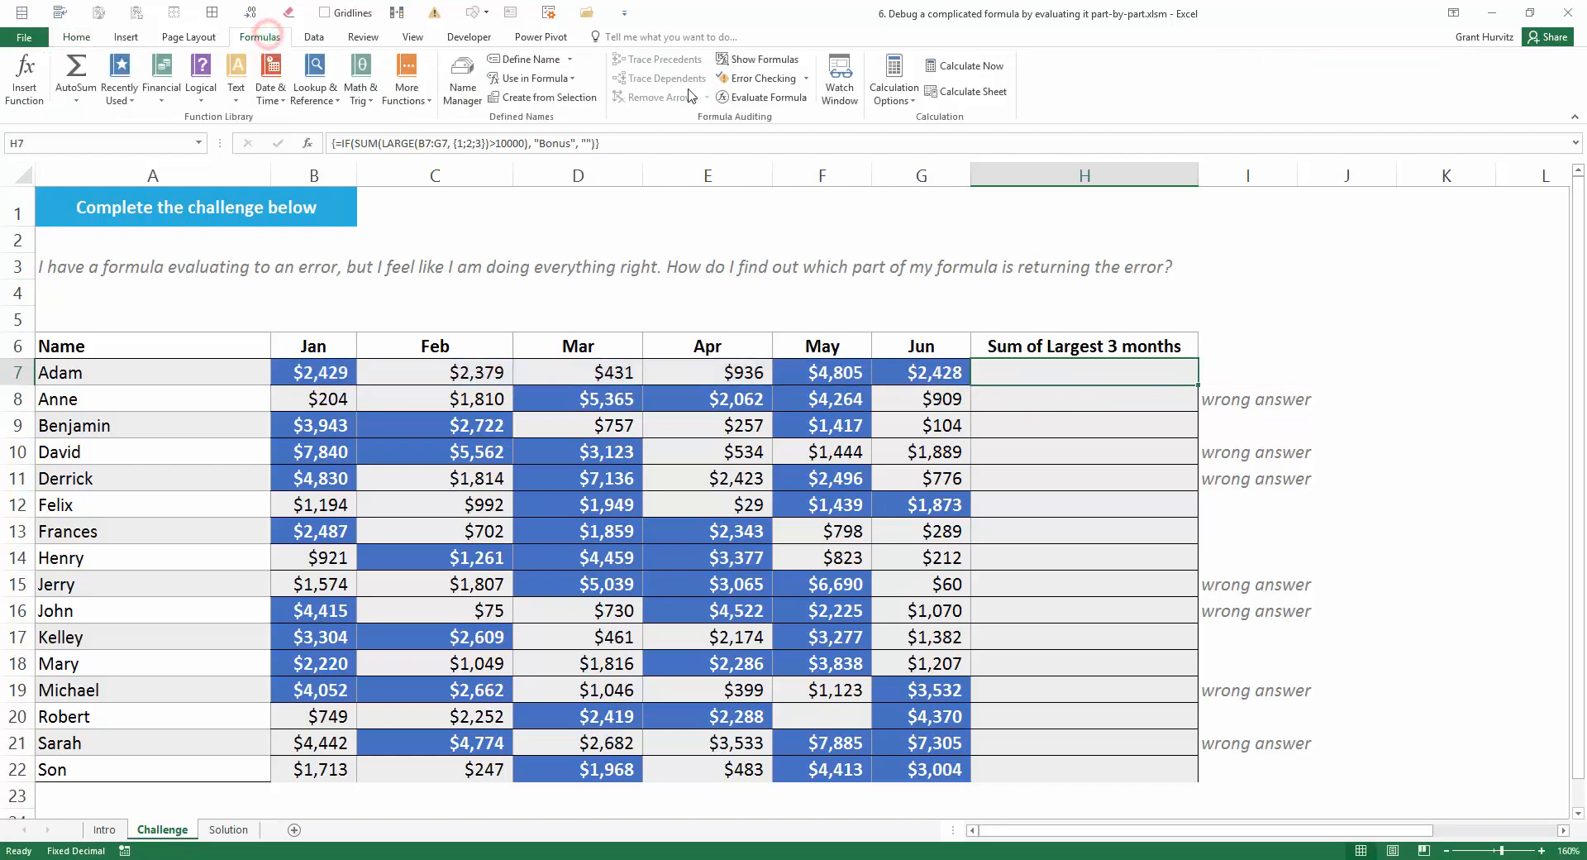
pyautogui.click(760, 99)
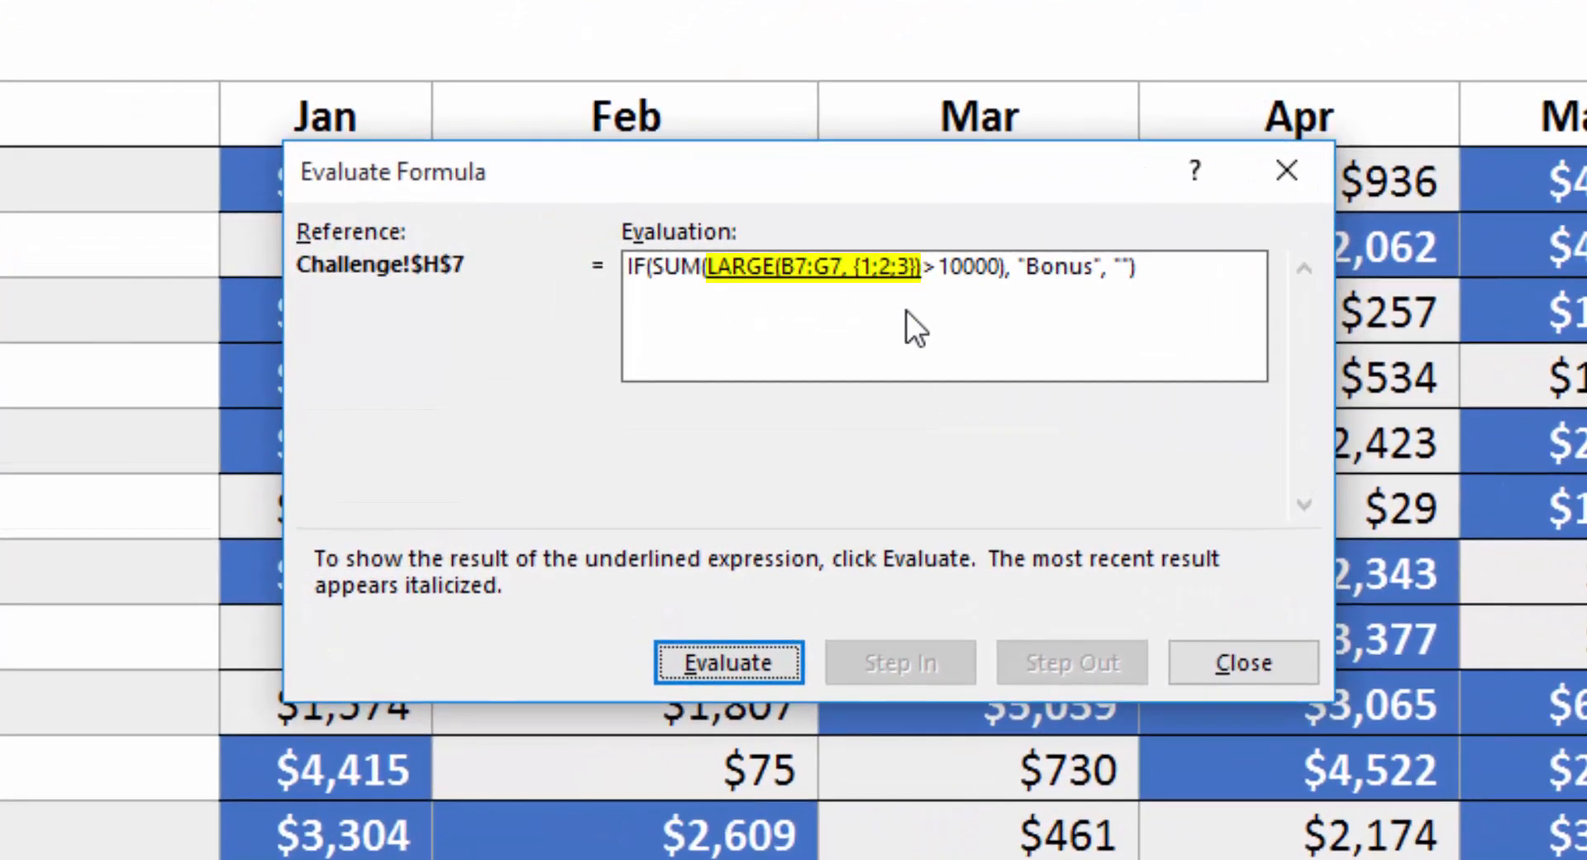
pyautogui.click(782, 647)
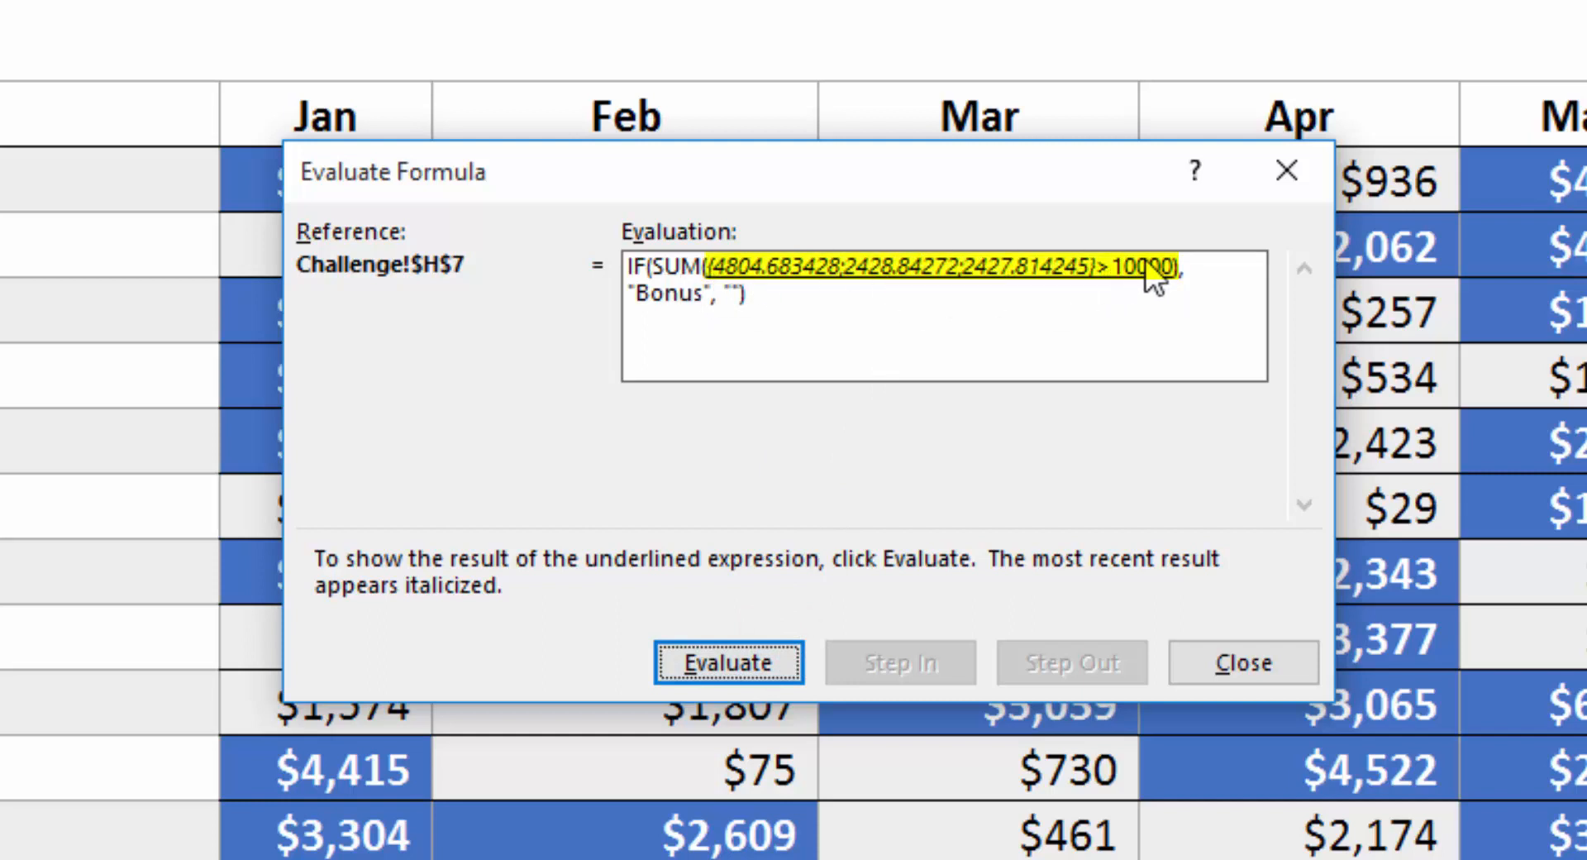
pyautogui.click(777, 656)
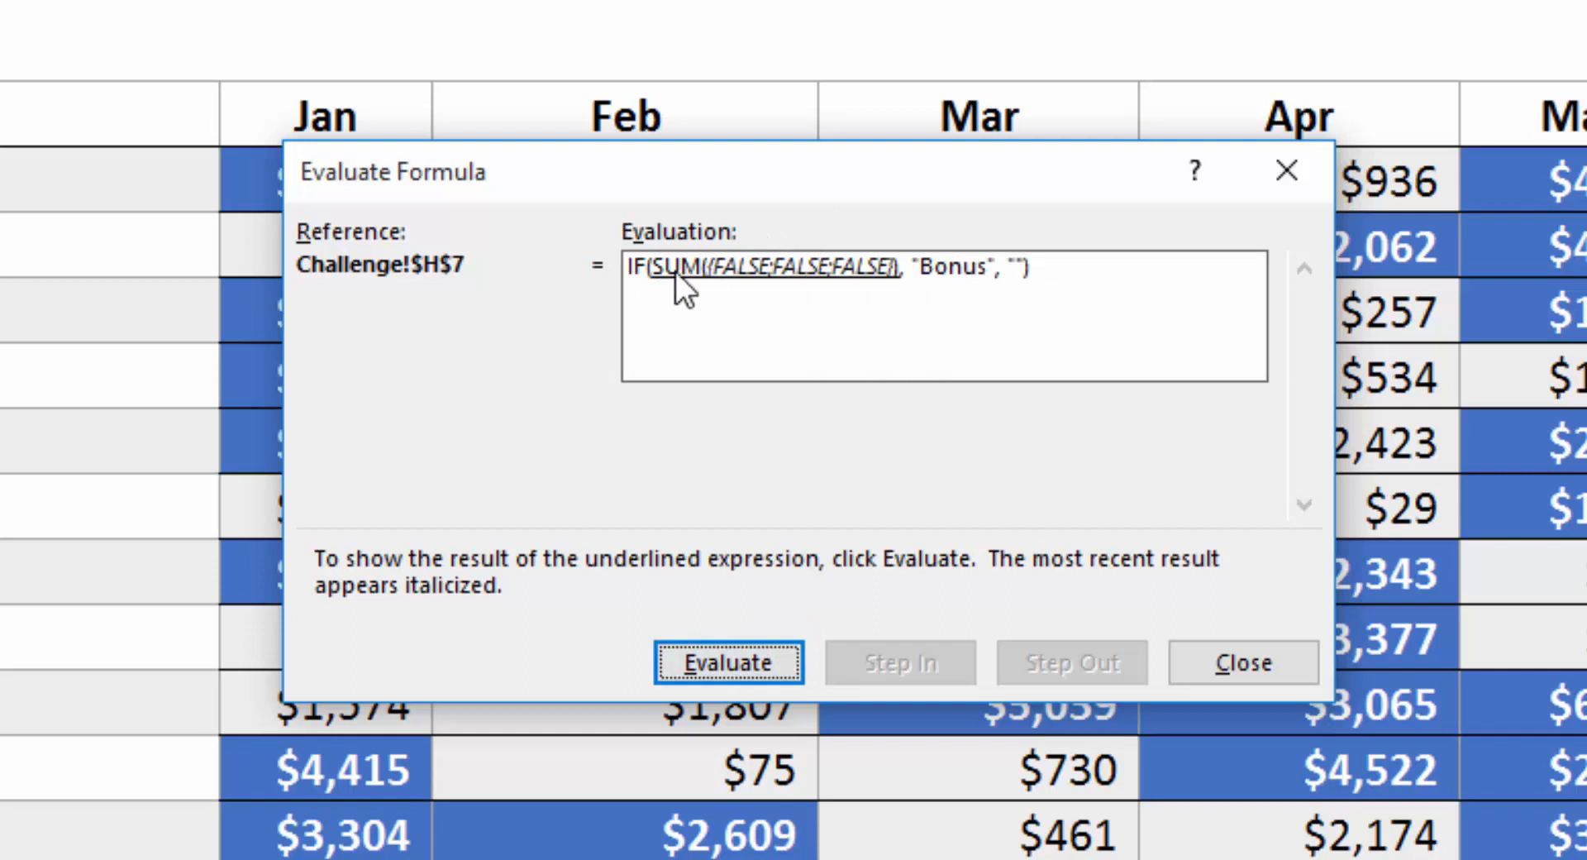
pyautogui.click(757, 653)
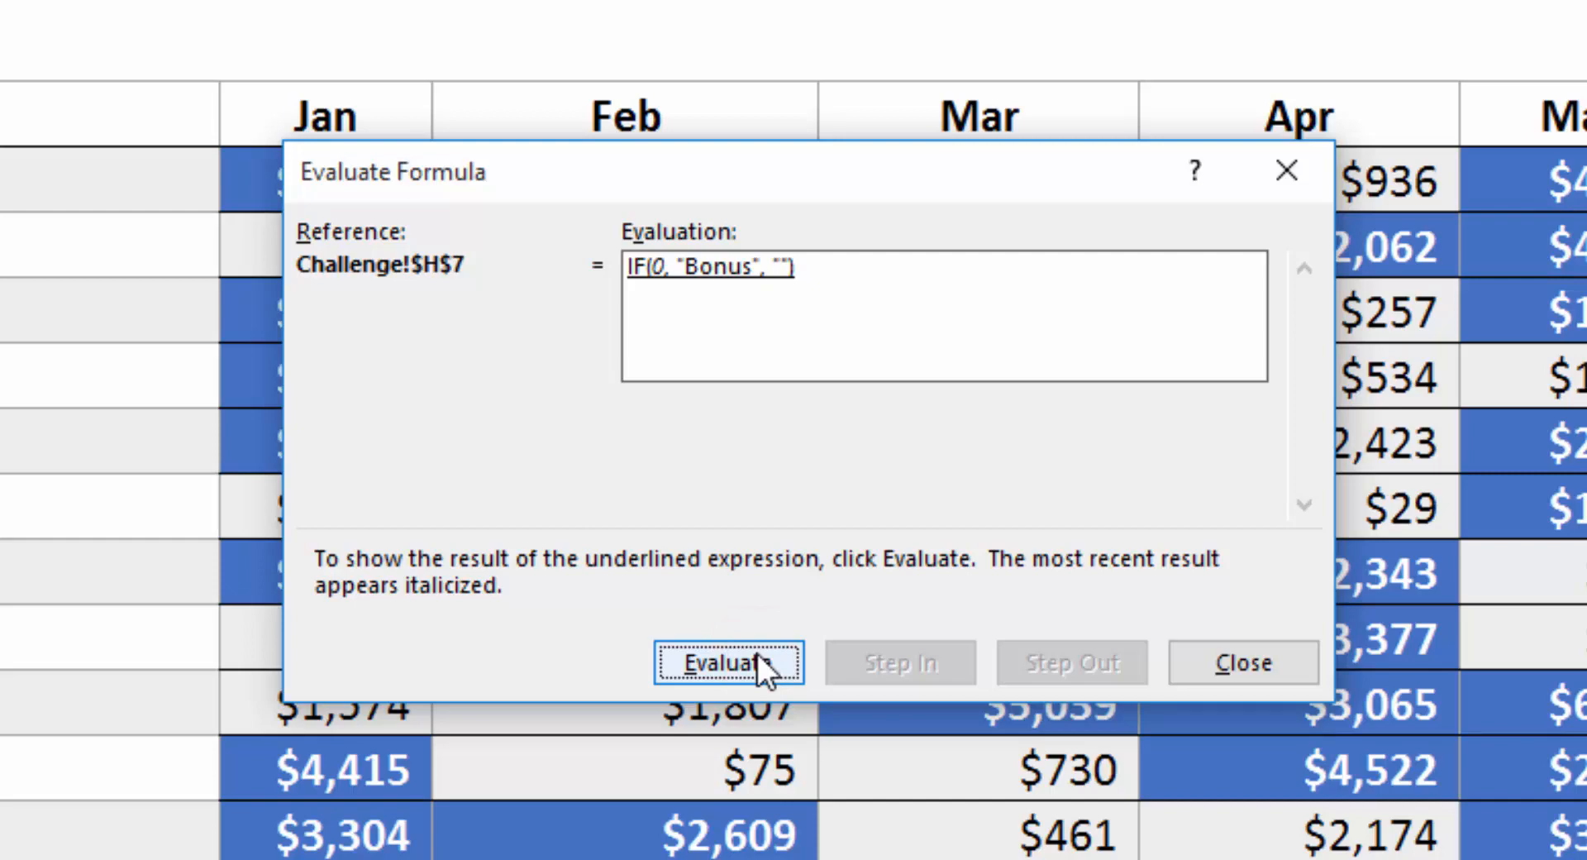
pyautogui.click(1244, 661)
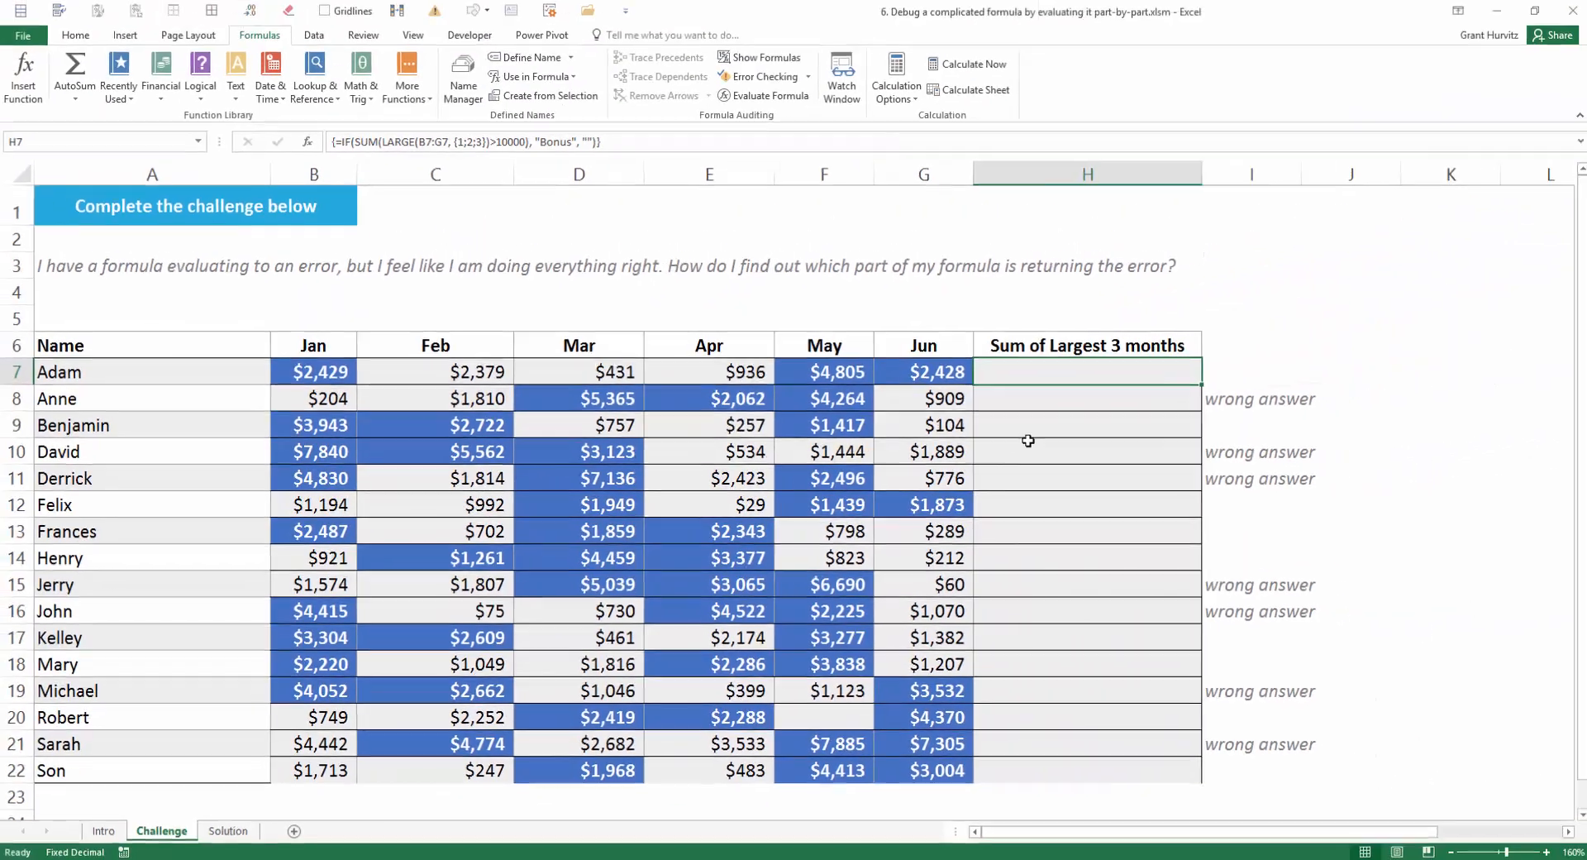
# - Move SUM's closing parenthesis in H7 before >10000, making the formula =IF(SUM(LARGE(B7:G7, {1;2;3}))>10000, "Bonus", "")
pyautogui.press('F2')
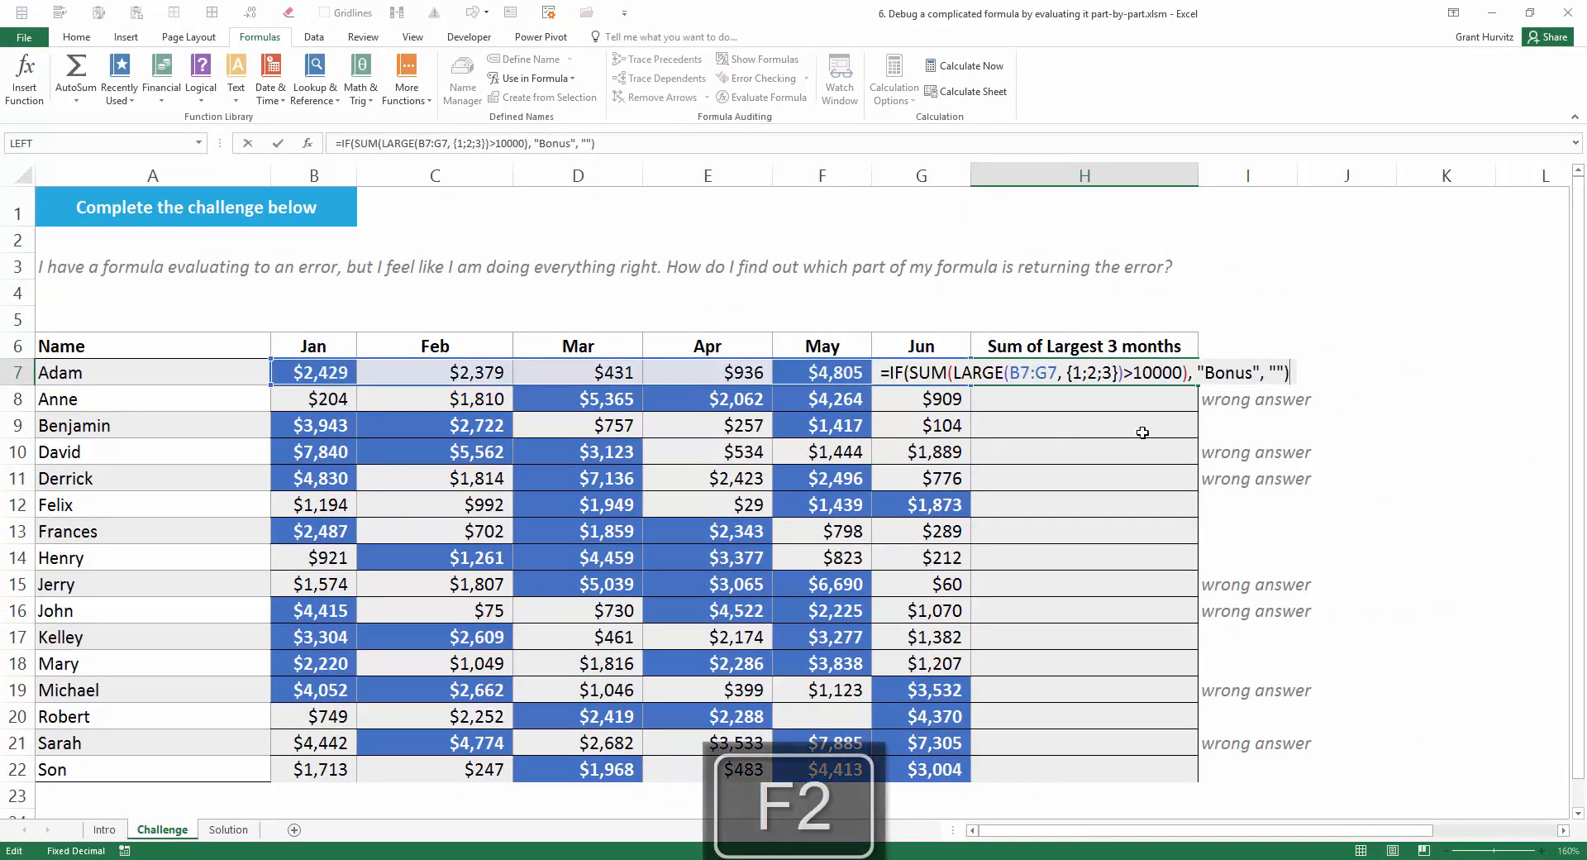
pyautogui.click(1183, 372)
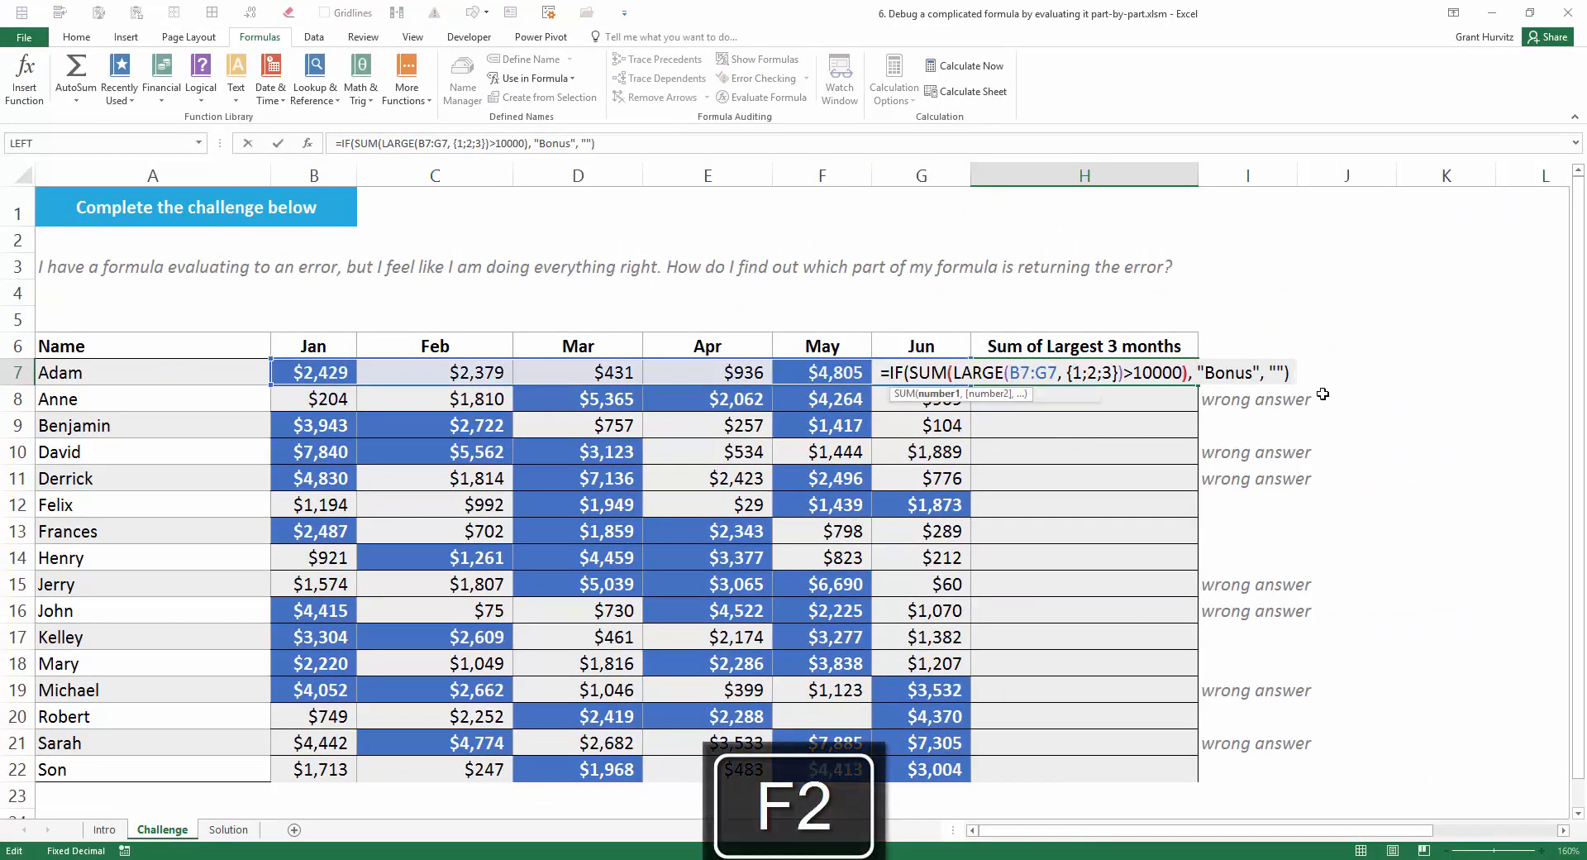
pyautogui.press('BackSpace')
pyautogui.press('Left')
pyautogui.press('Left')
pyautogui.press('Left')
pyautogui.press('Left')
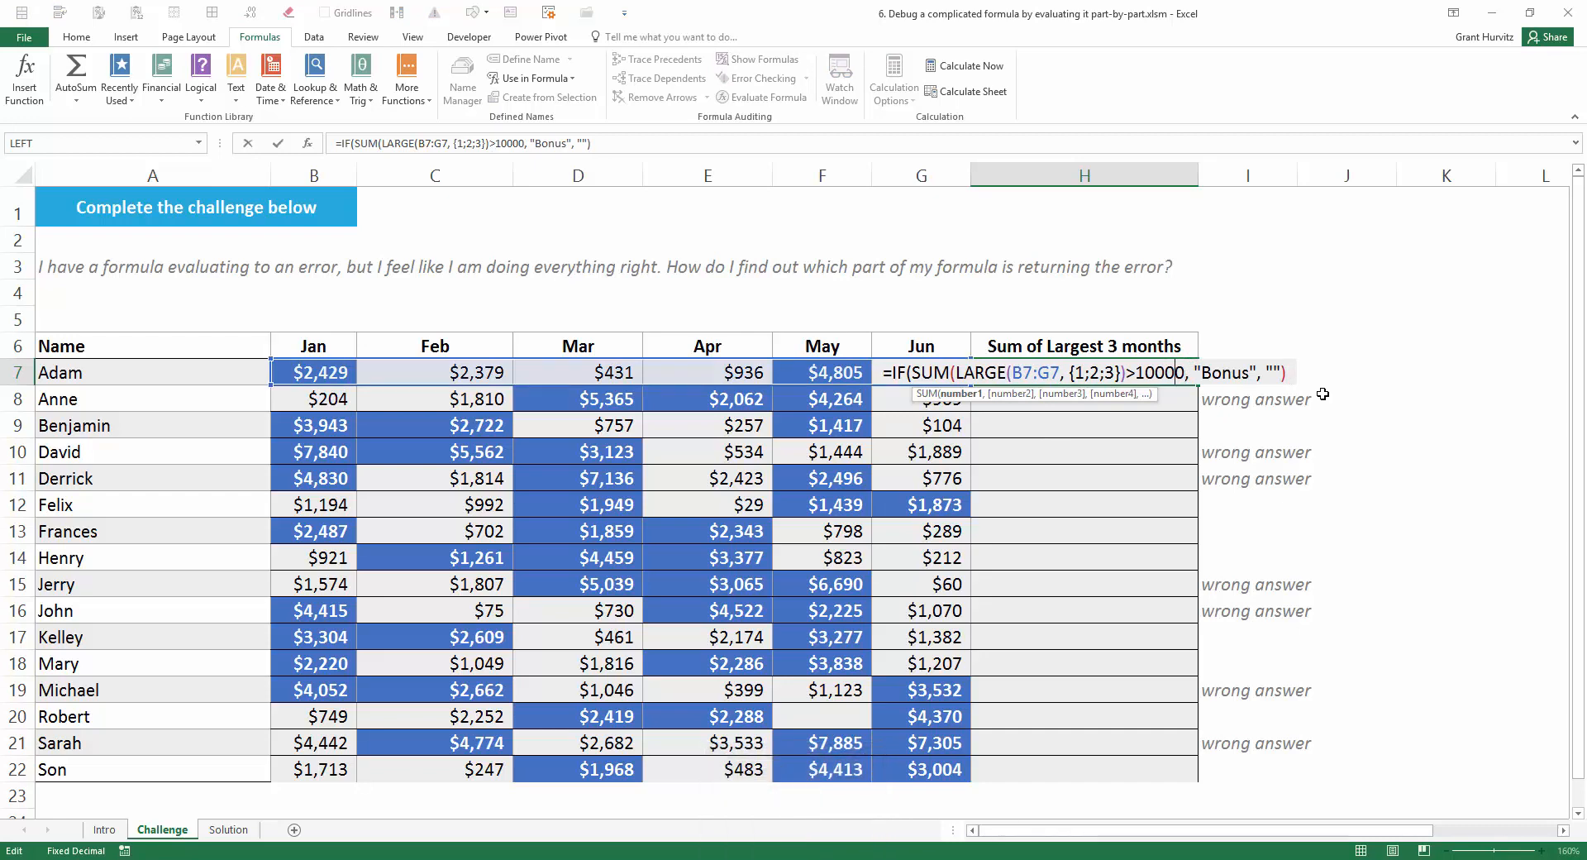
pyautogui.press('Left')
pyautogui.press('Left')
pyautogui.write(')')
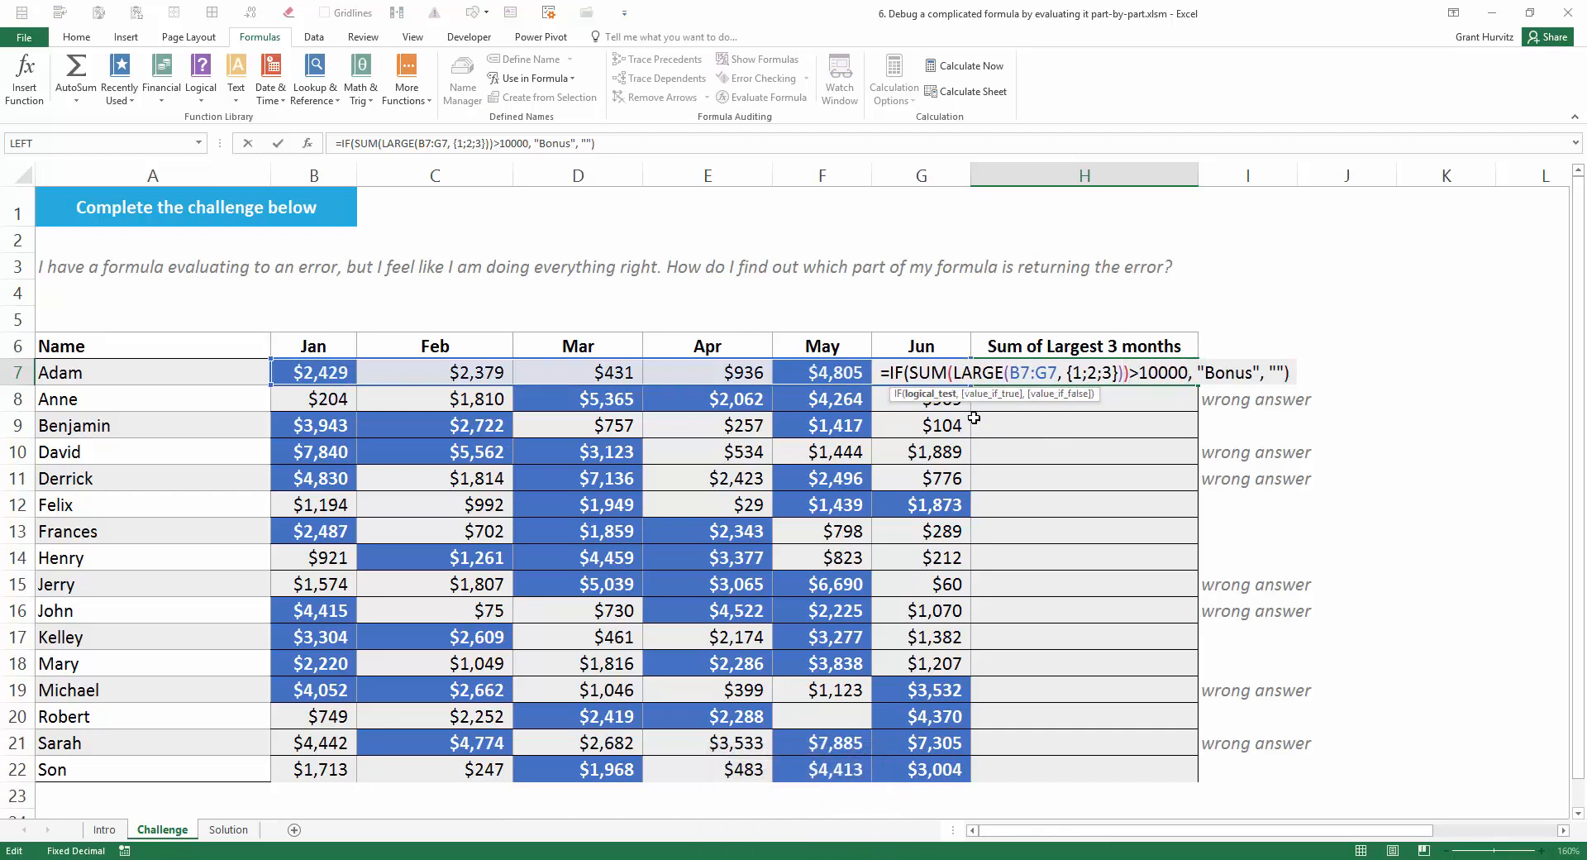
# - Evaluate the corrected SUM(LARGE(B7:G7, {1;2;3})) part of H7's formula in place, and restore the expression
pyautogui.click(921, 393)
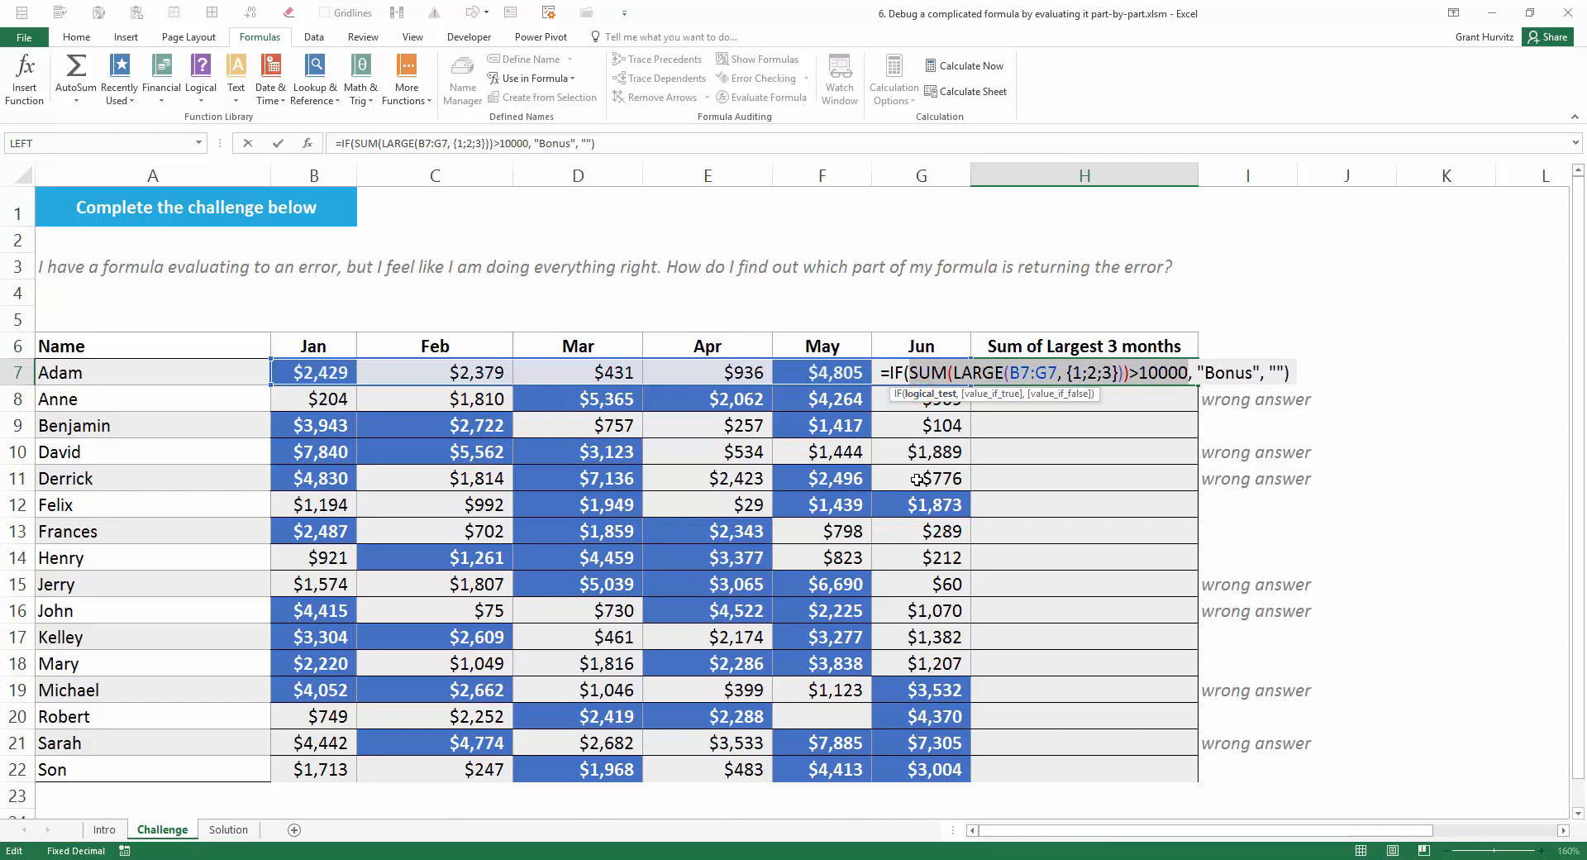
pyautogui.moveTo(1131, 372); pyautogui.dragTo(908, 373)
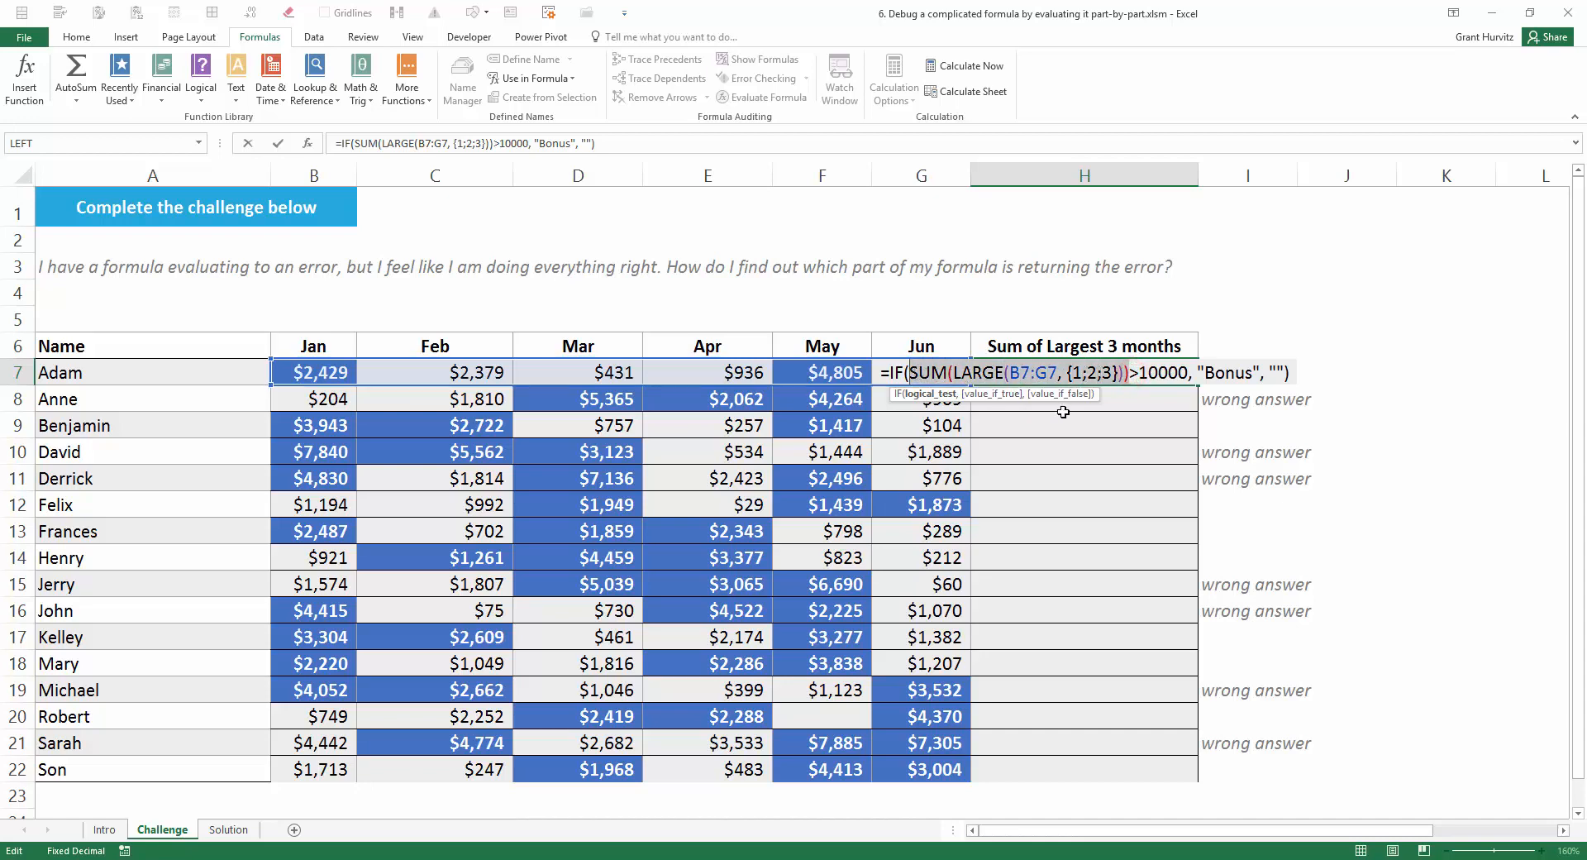
pyautogui.press('F9')
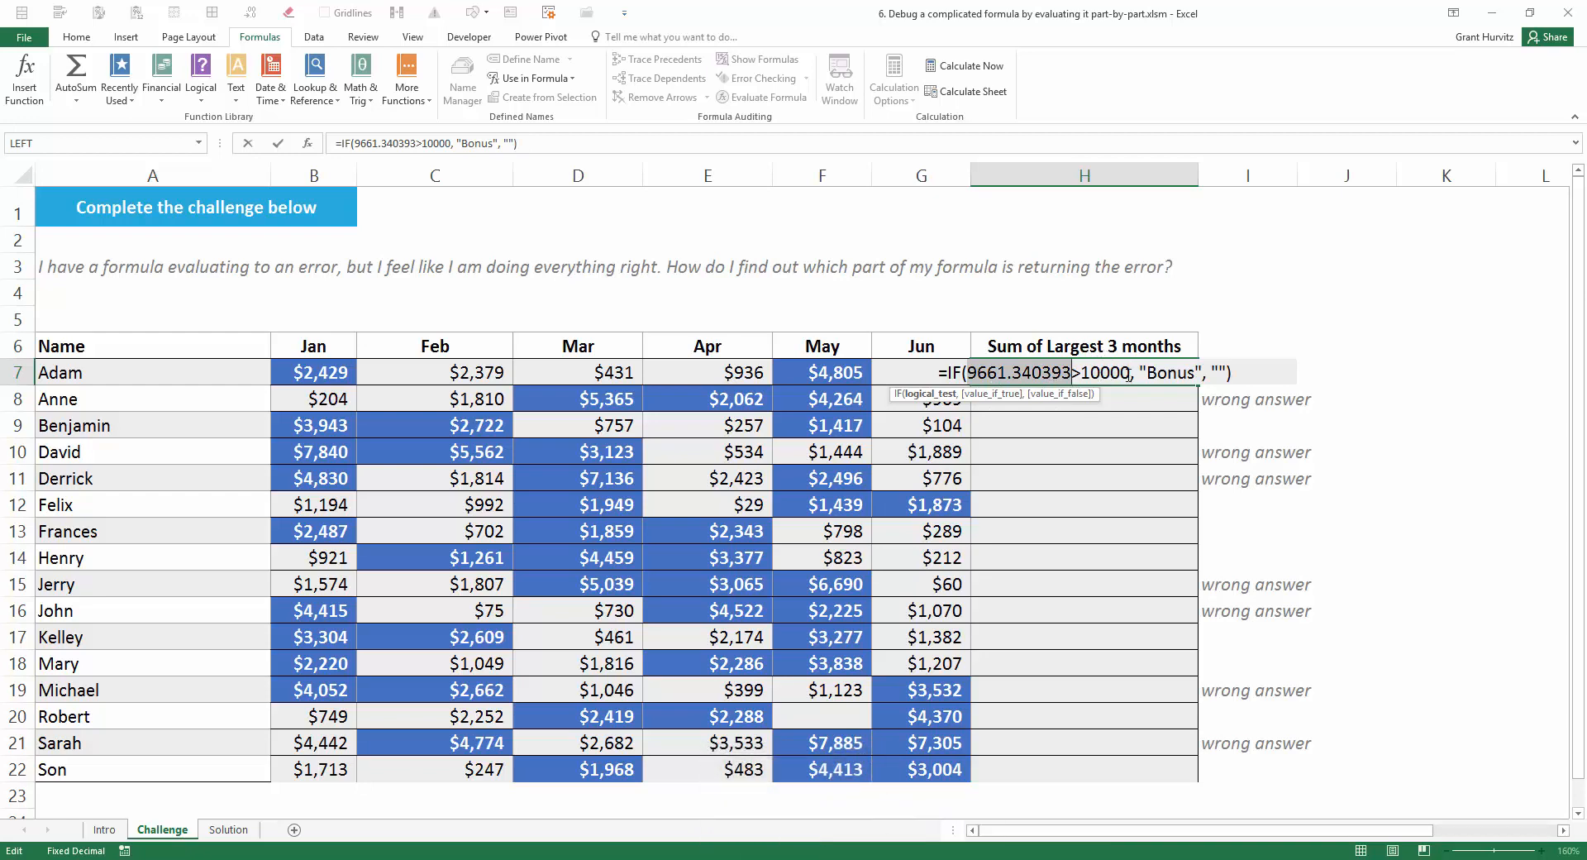
pyautogui.hotkey('ctrl', 'z')
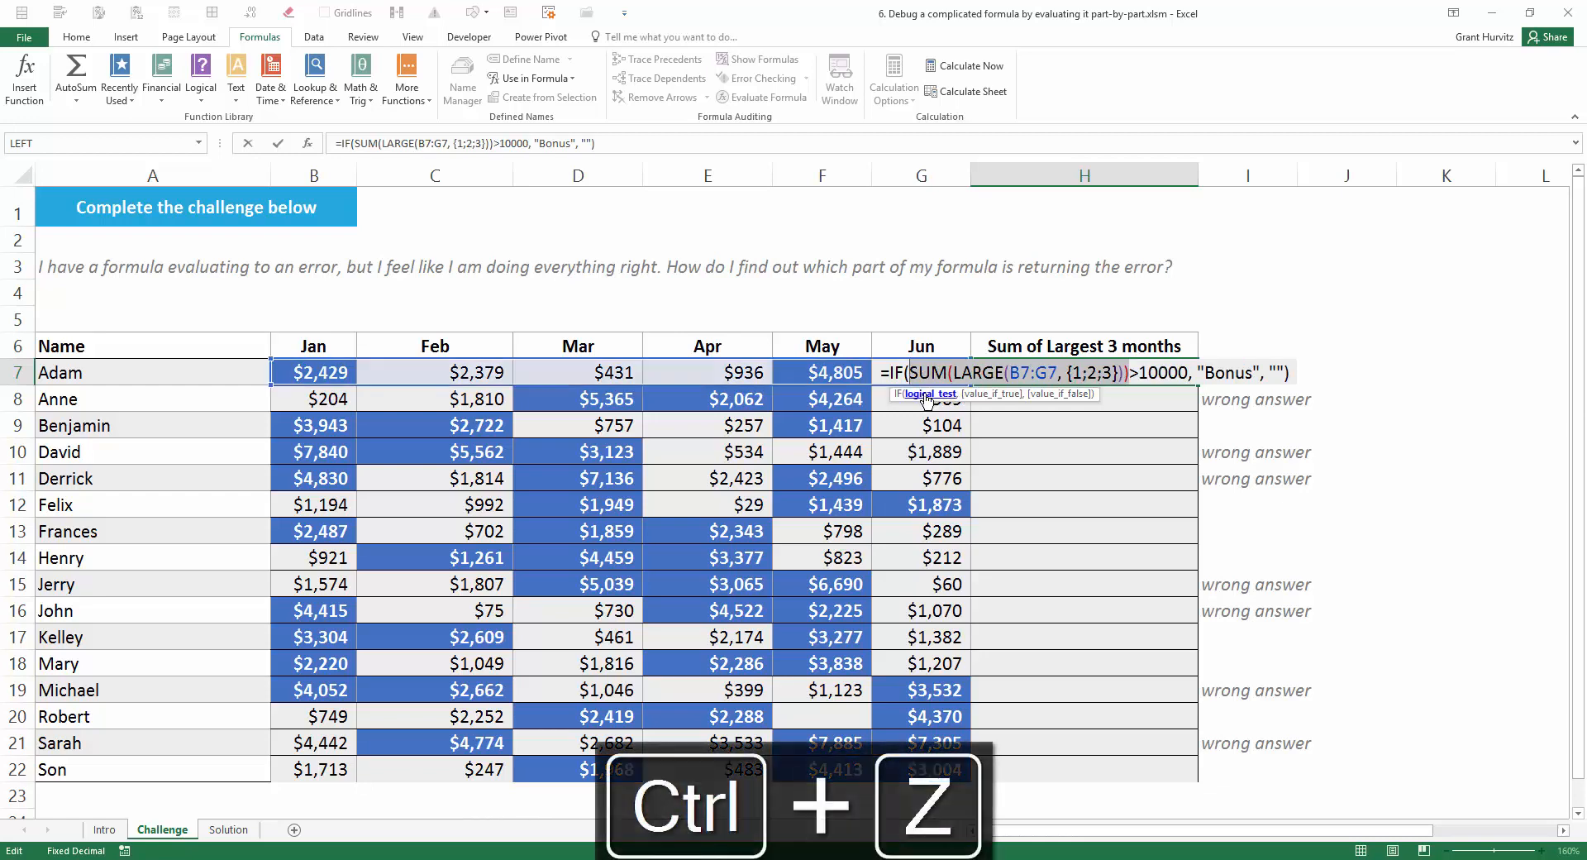
# - Evaluate the full logical test SUM(LARGE(B7:G7, {1;2;3}))>10000 in H7 in place, select the value_if_false argument, and restore the expression
pyautogui.hotkey('shift', 'Right')
pyautogui.hotkey('shift', 'Right')
pyautogui.hotkey('shift', 'Right')
pyautogui.hotkey('shift', 'Right')
pyautogui.hotkey('shift', 'Right')
pyautogui.hotkey('shift', 'Right')
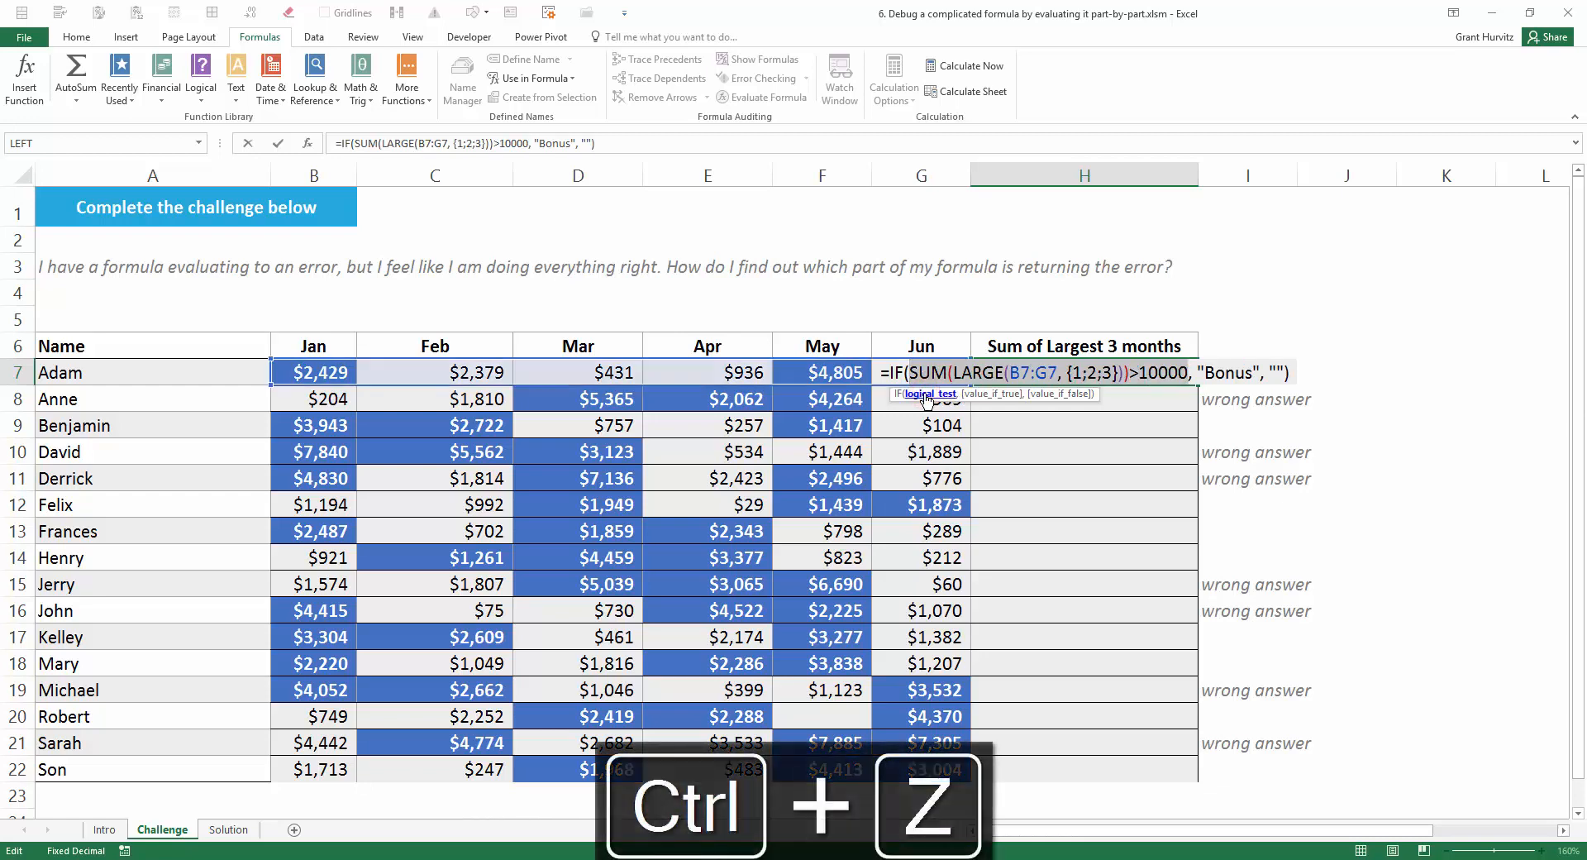
pyautogui.press('F9')
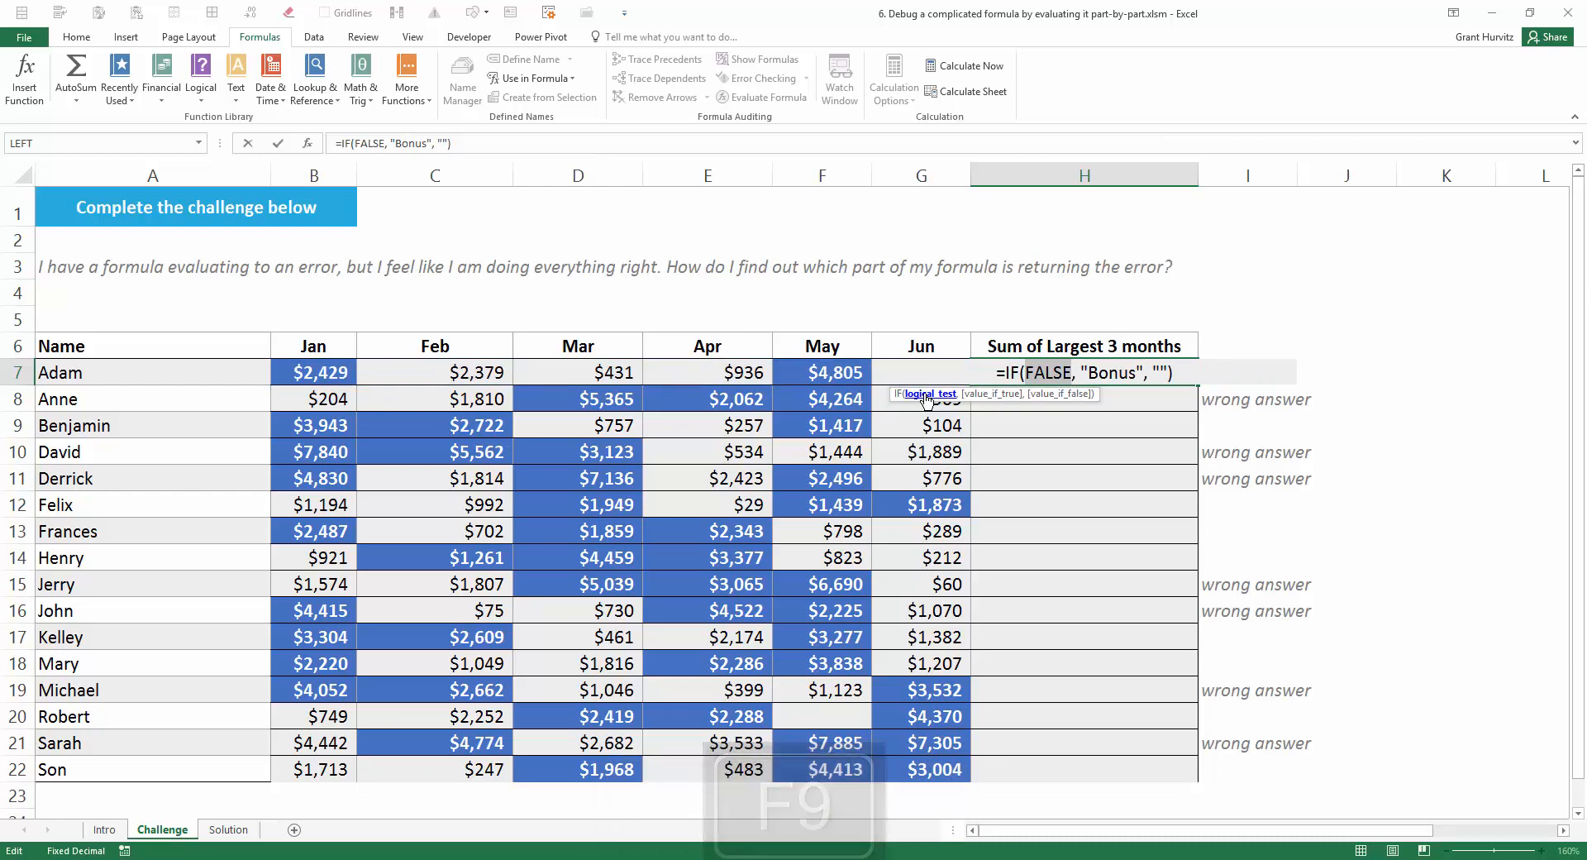
pyautogui.click(995, 393)
pyautogui.click(1175, 393)
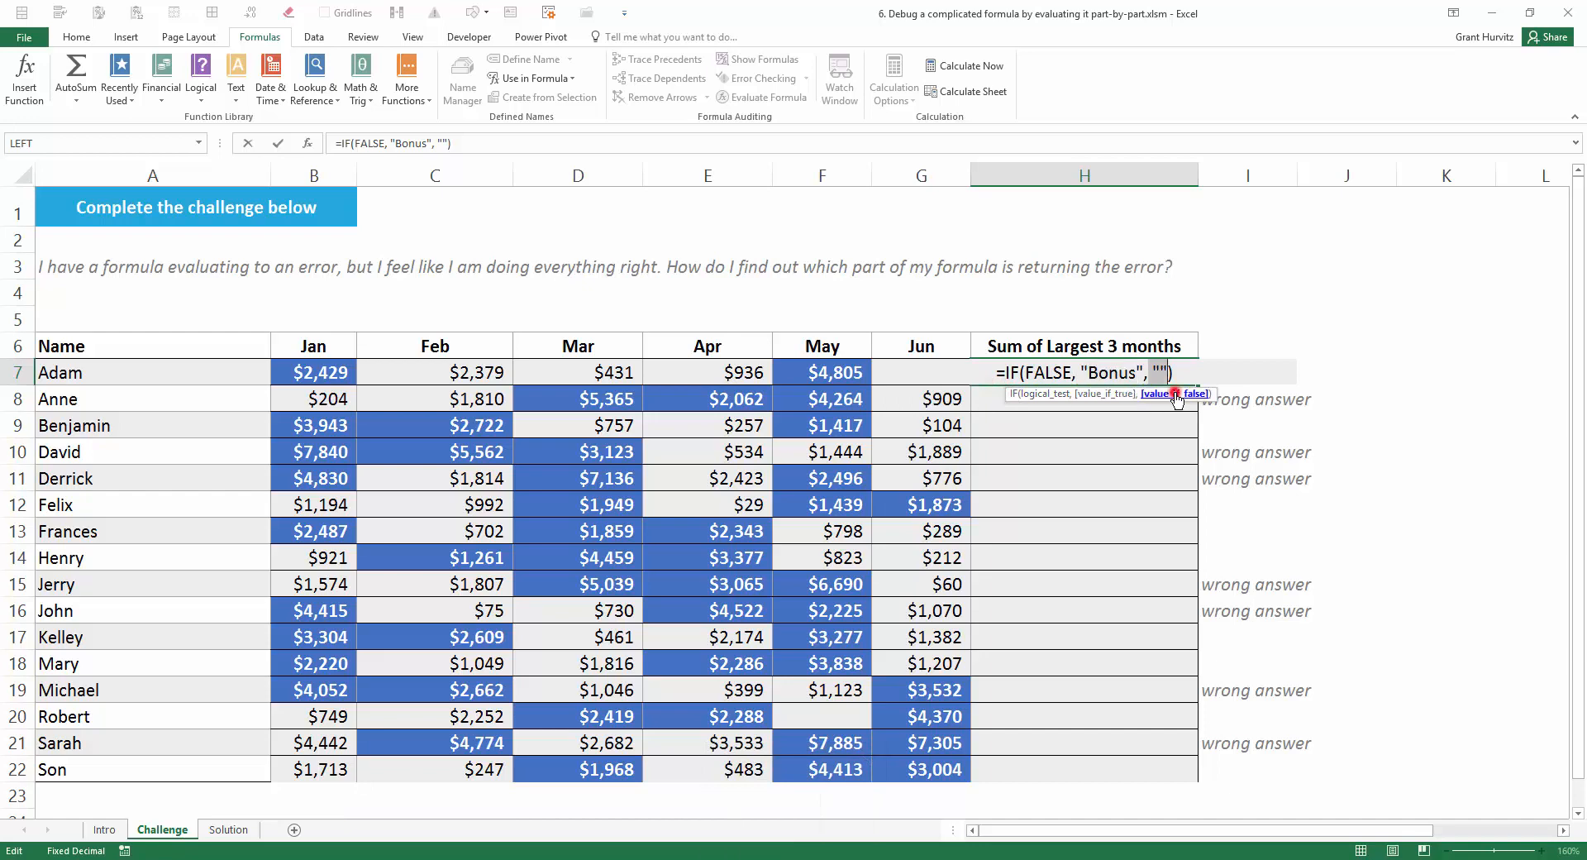
pyautogui.hotkey('ctrl', 'z')
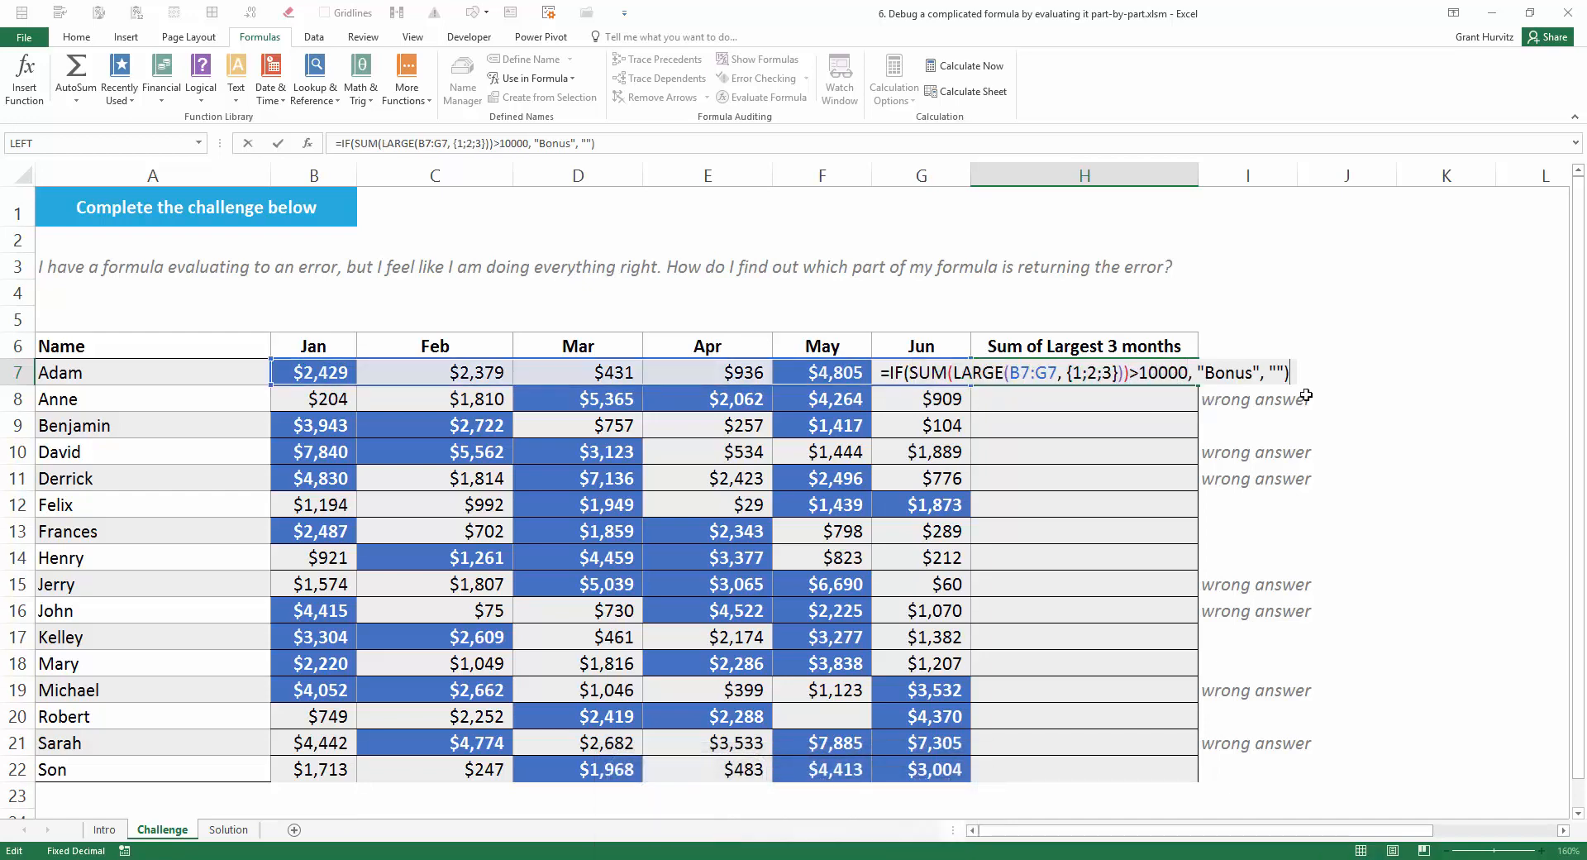
# - Leave H7's formula unchanged and fill it down the Sum of Largest 3 months column through H22
pyautogui.press('Escape')
pyautogui.hotkey('ctrl', 'shift', 'Down')
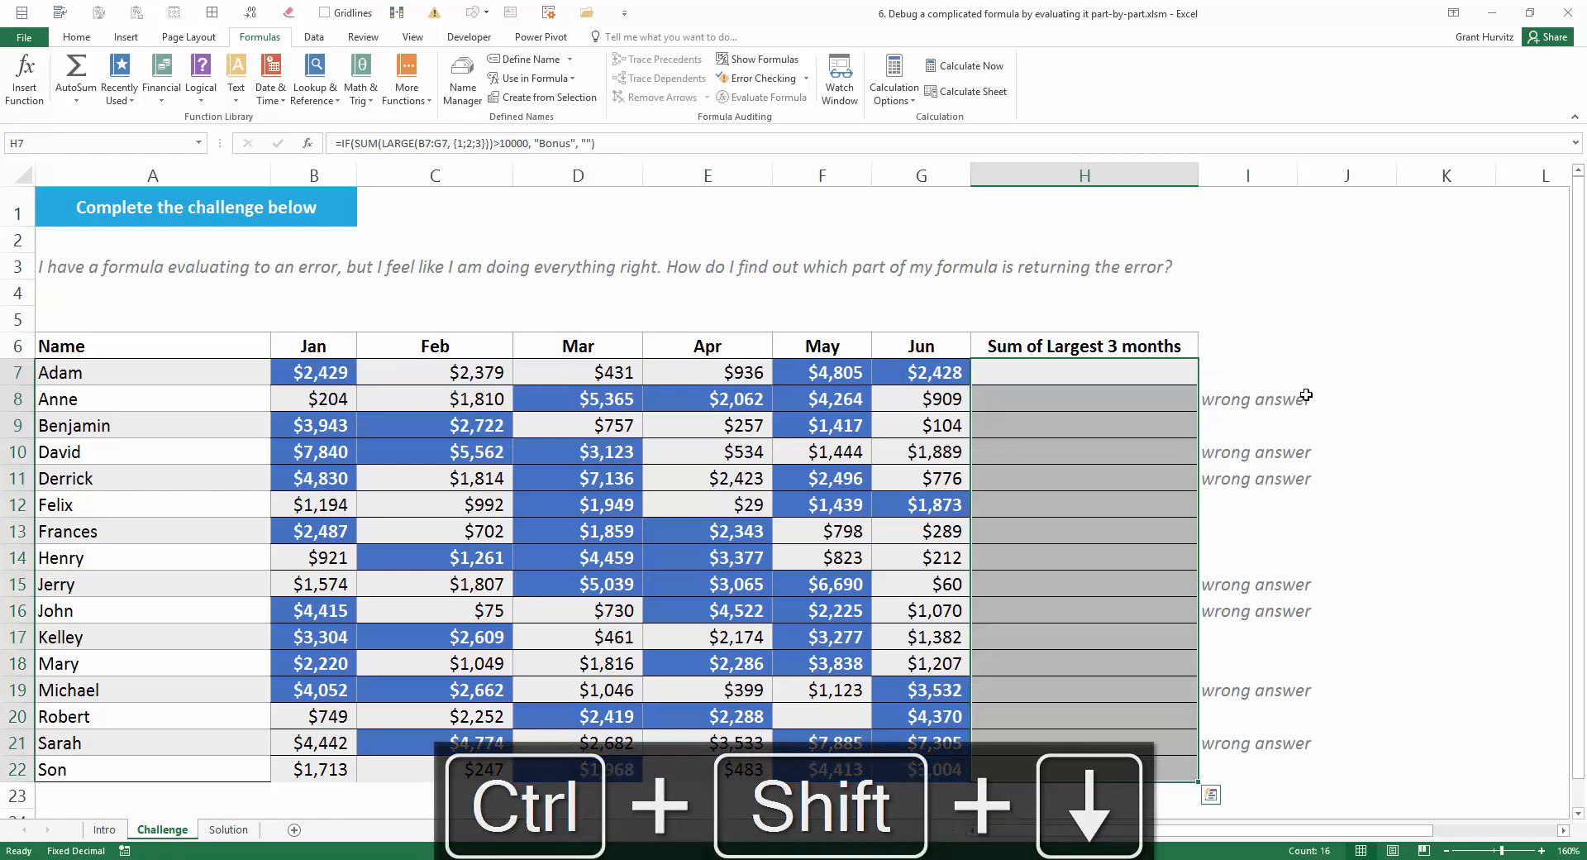
pyautogui.hotkey('ctrl', 'd')
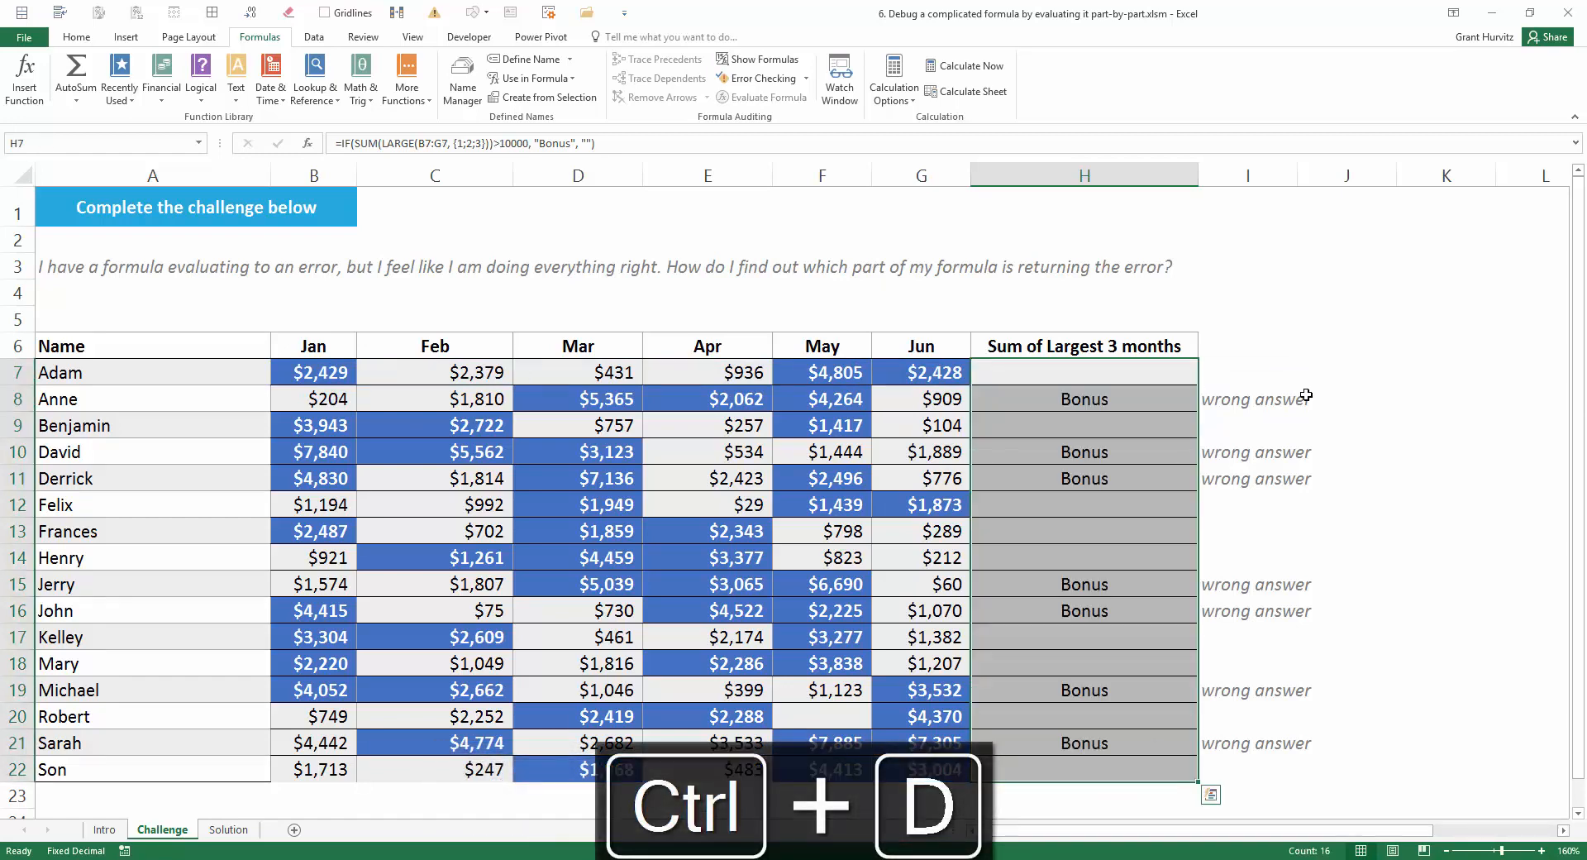
# - Open H8's formula for editing and inspect its SUM argument and LARGE's array and k arguments
pyautogui.click(1106, 400)
pyautogui.press('F2')
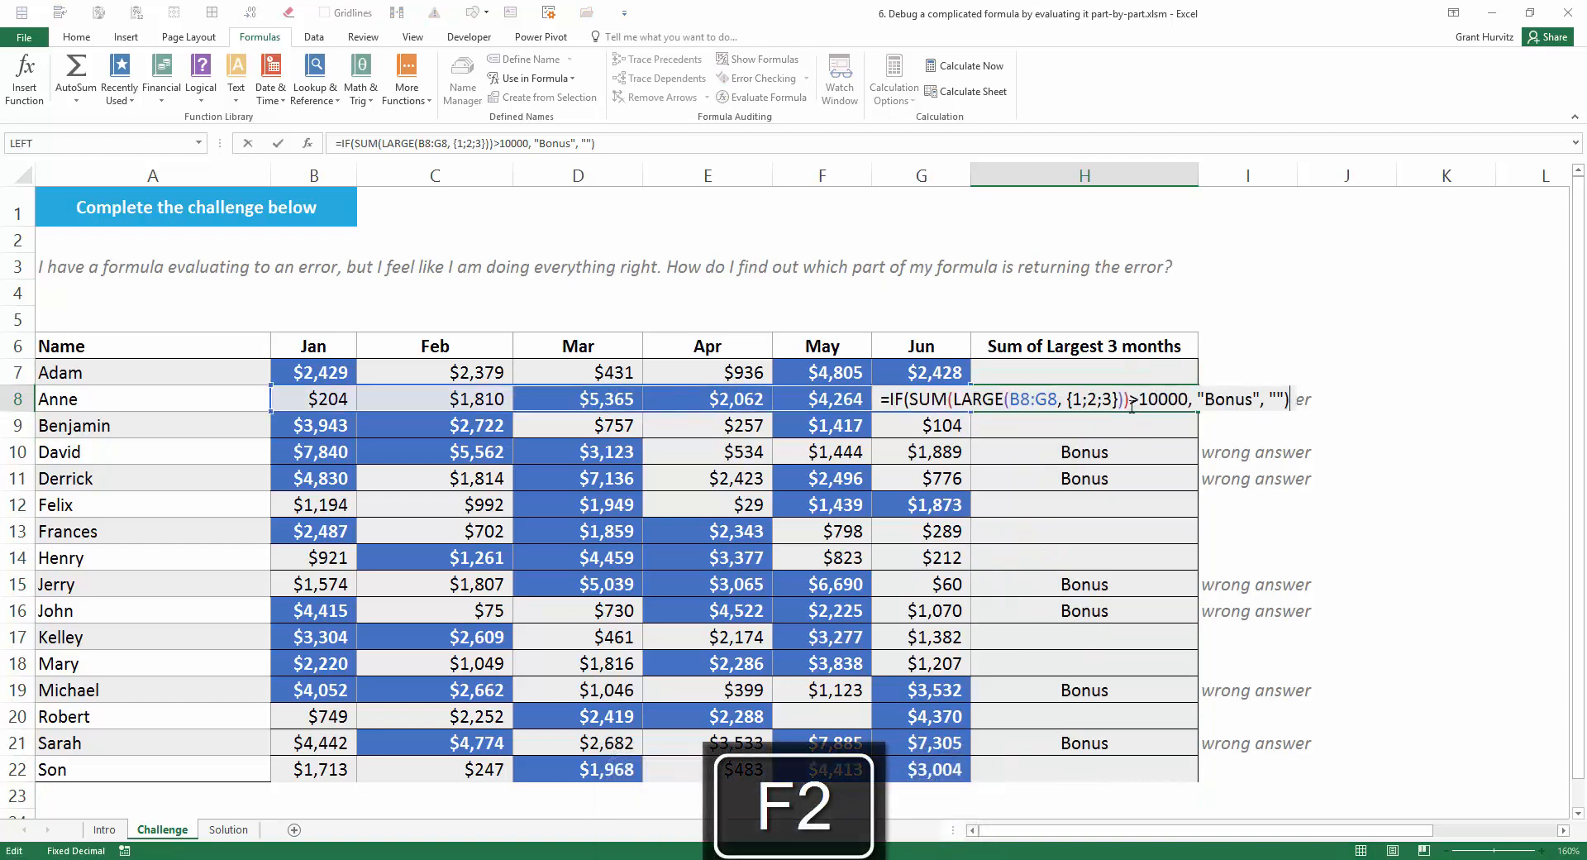
pyautogui.click(1125, 401)
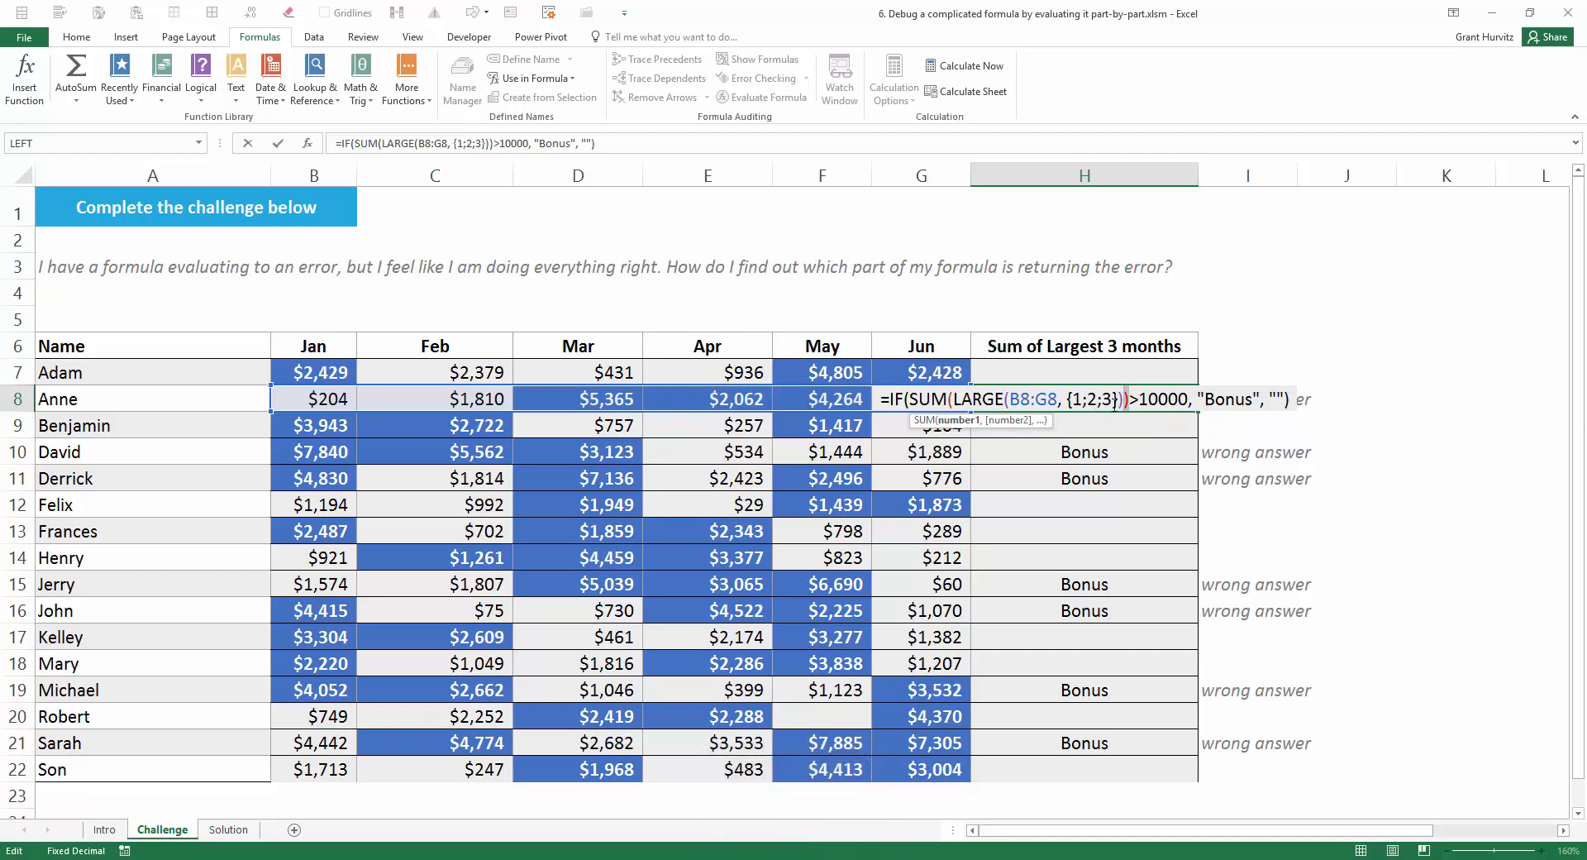
pyautogui.click(929, 398)
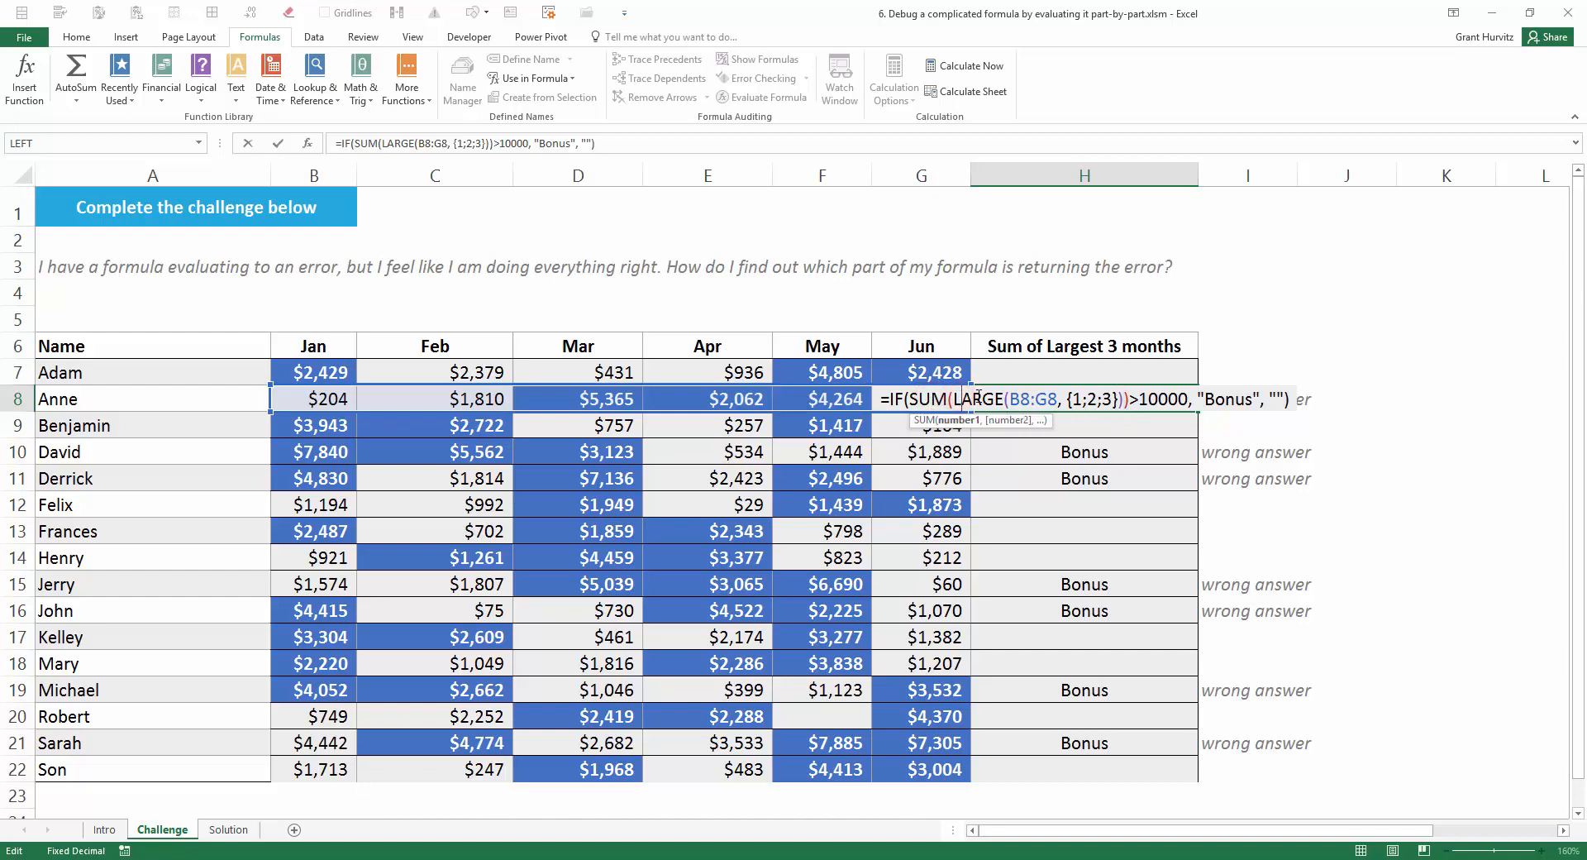
pyautogui.click(1023, 398)
pyautogui.click(1010, 420)
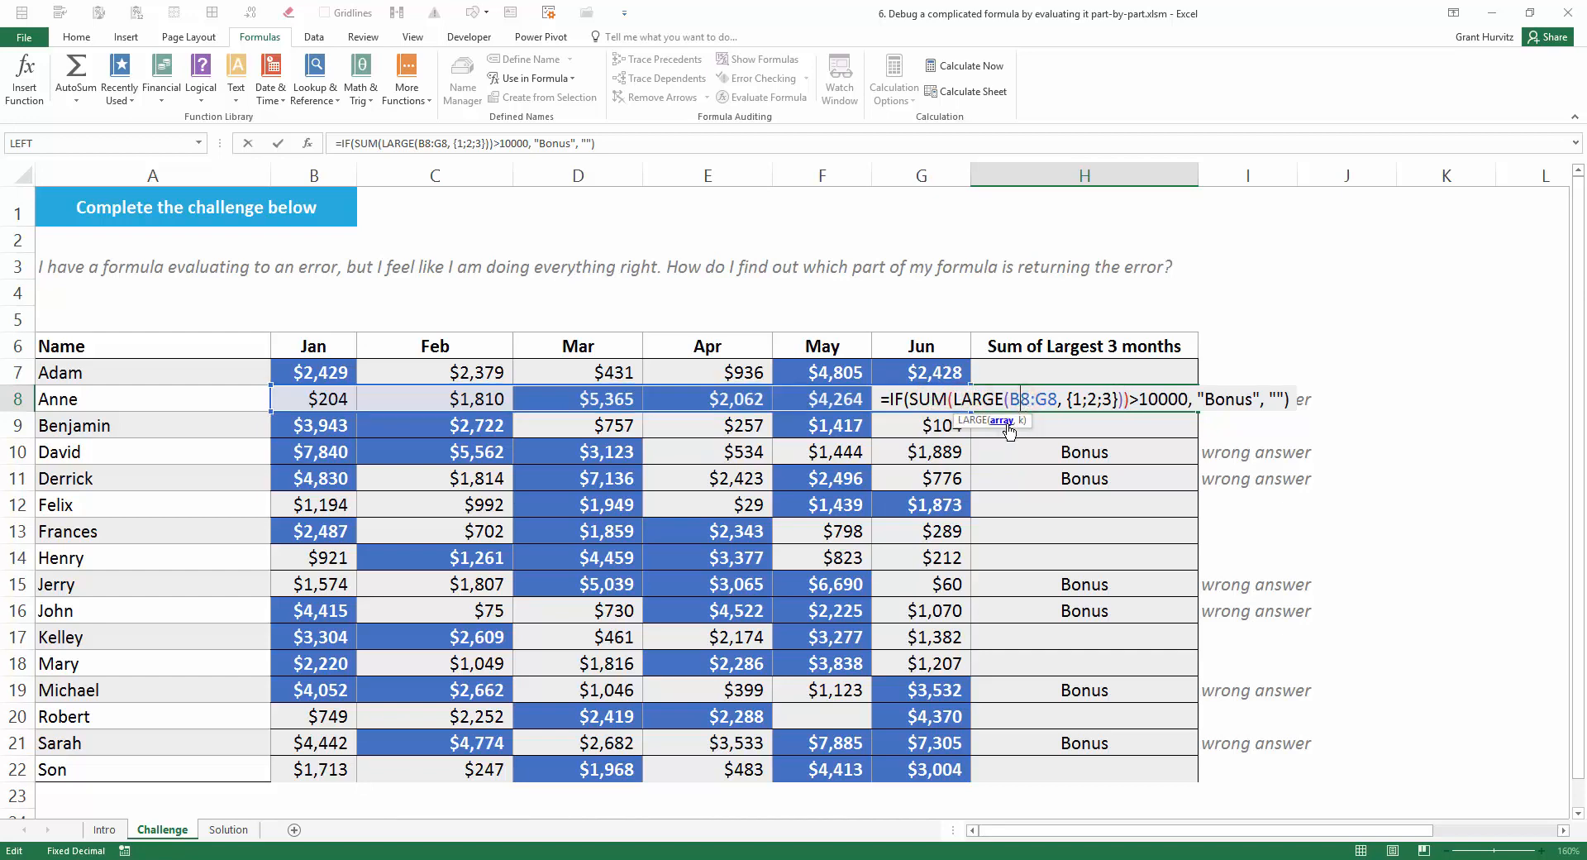
pyautogui.click(1022, 420)
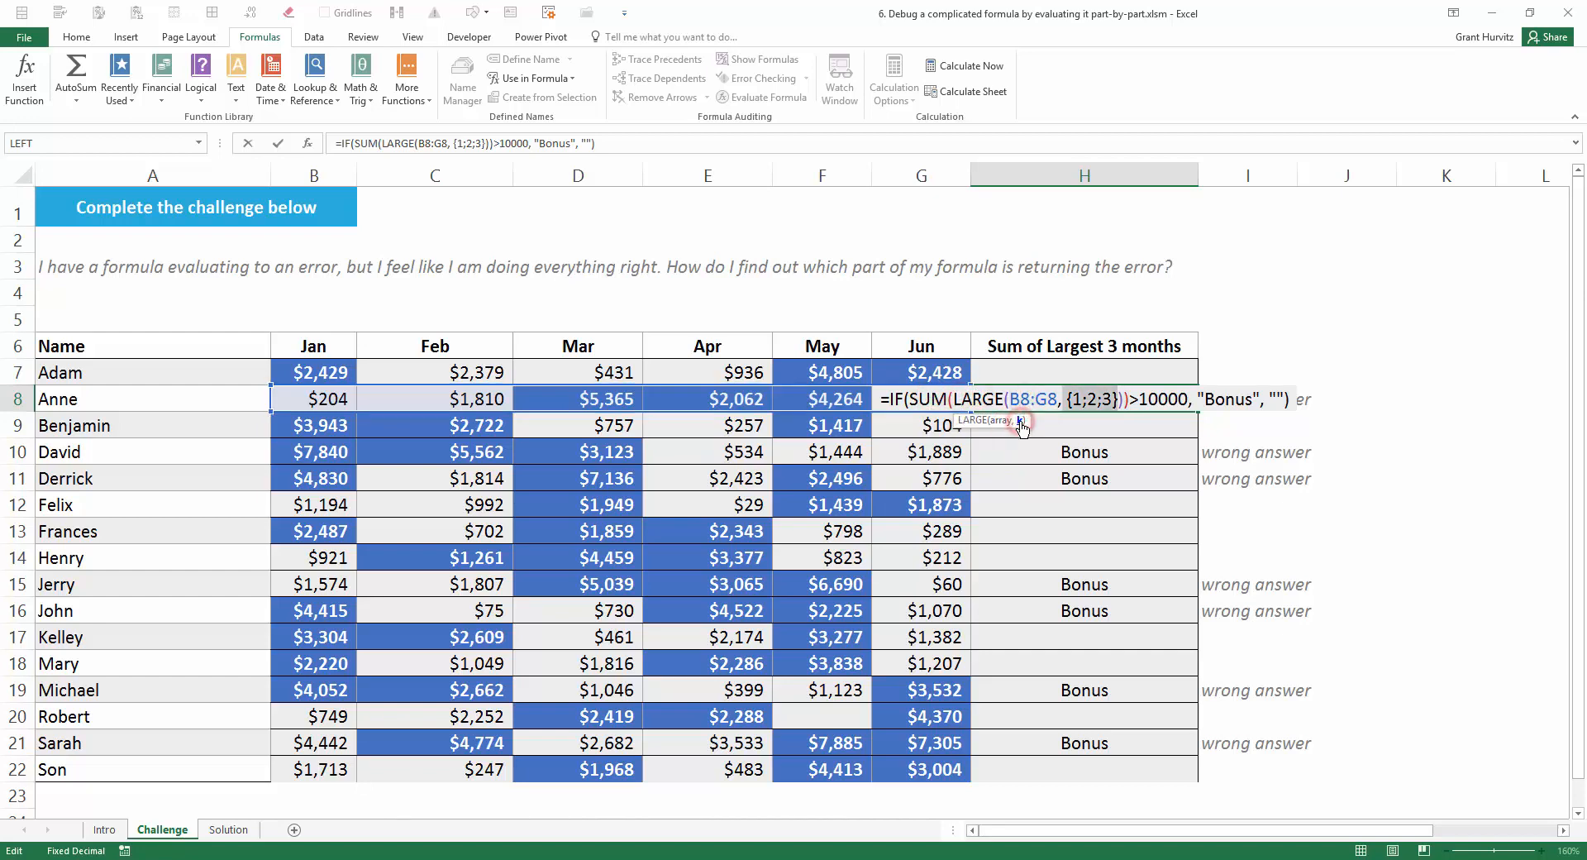
# - Trace the closing parentheses of LARGE and SUM in H8's formula, discard the edit, and briefly view the cell in Evaluate Formula
pyautogui.click(1172, 405)
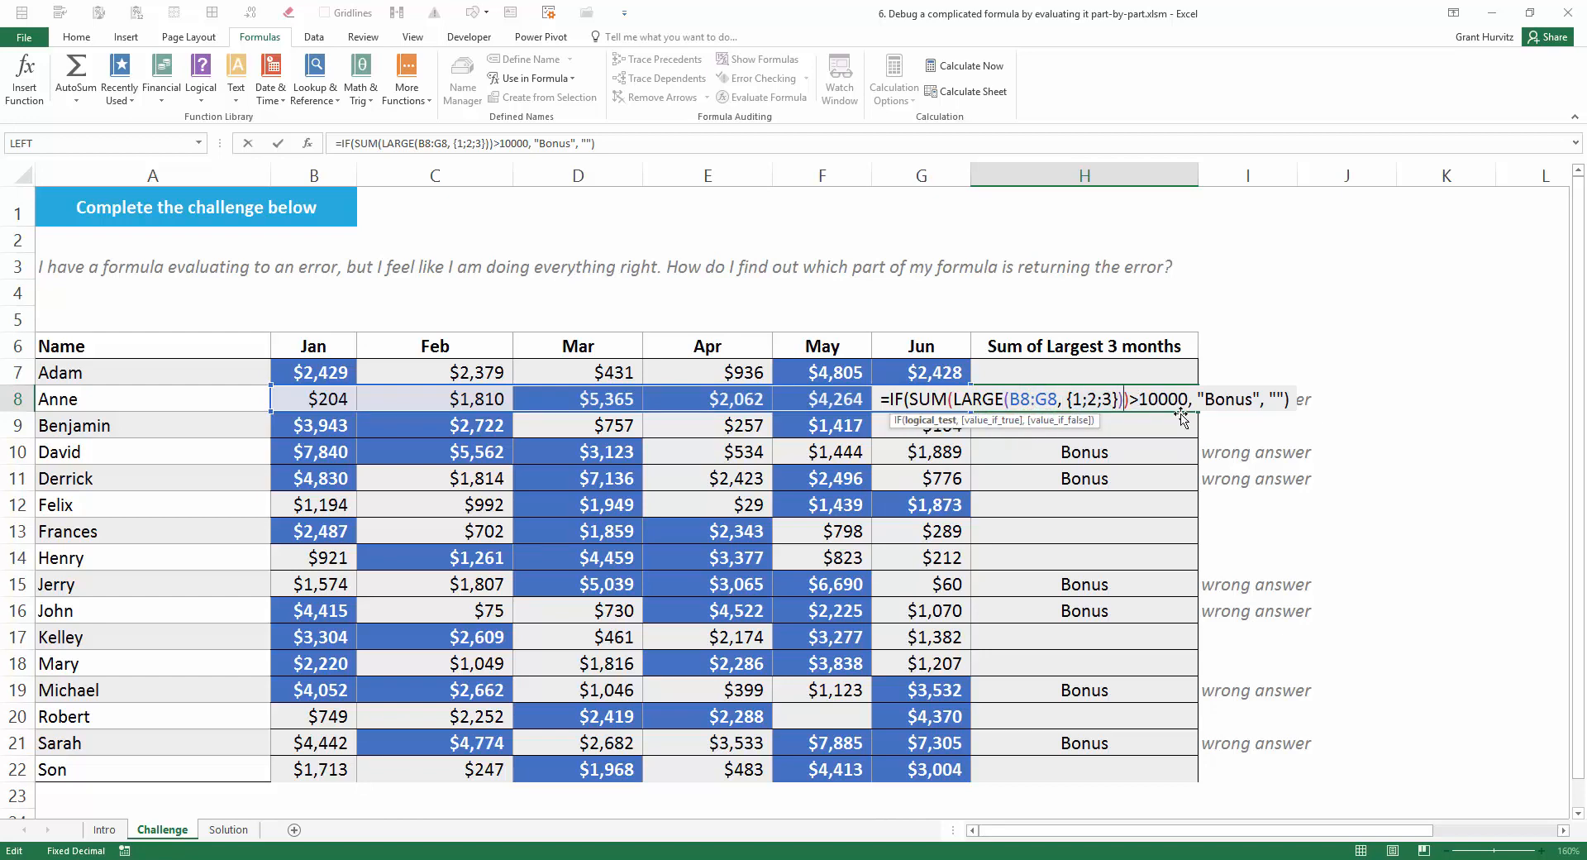
pyautogui.press('Left')
pyautogui.press('Right')
pyautogui.press('Right')
pyautogui.press('Left')
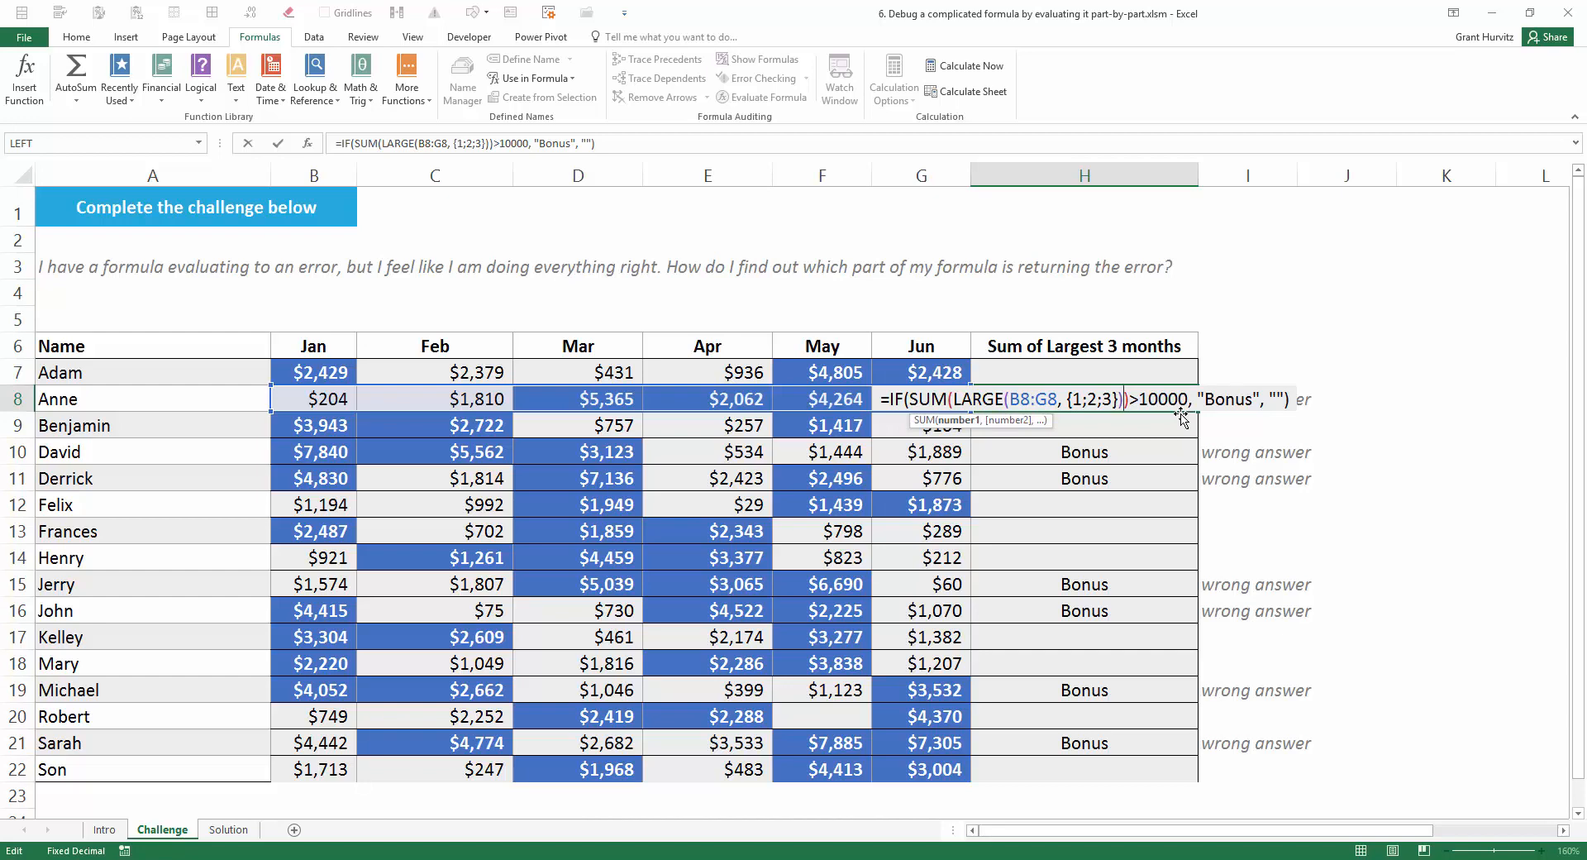
pyautogui.press('Escape')
pyautogui.click(767, 101)
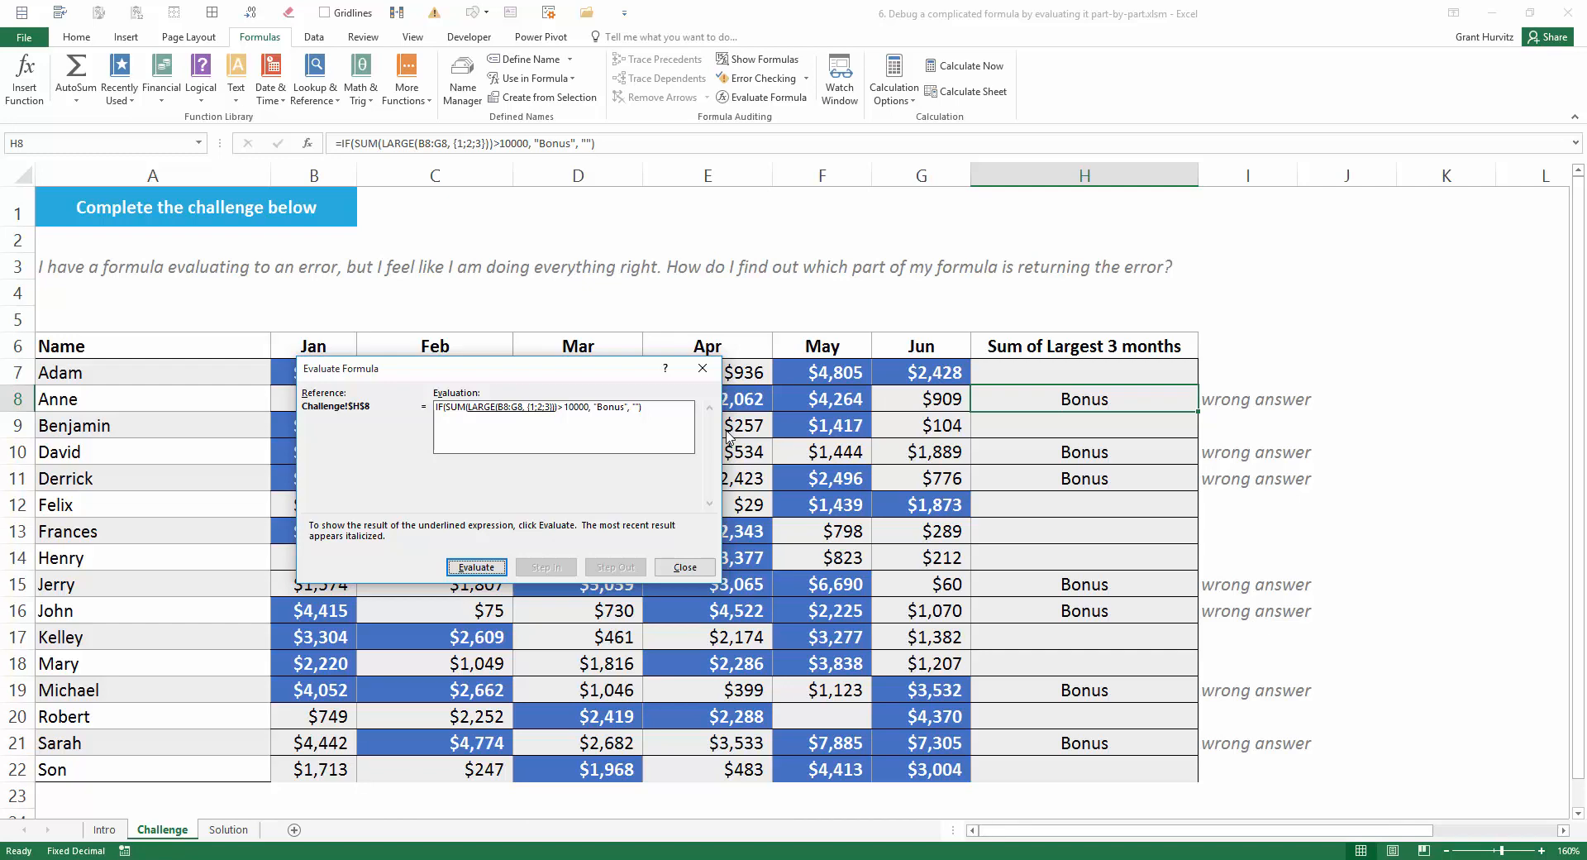
pyautogui.press('Escape')
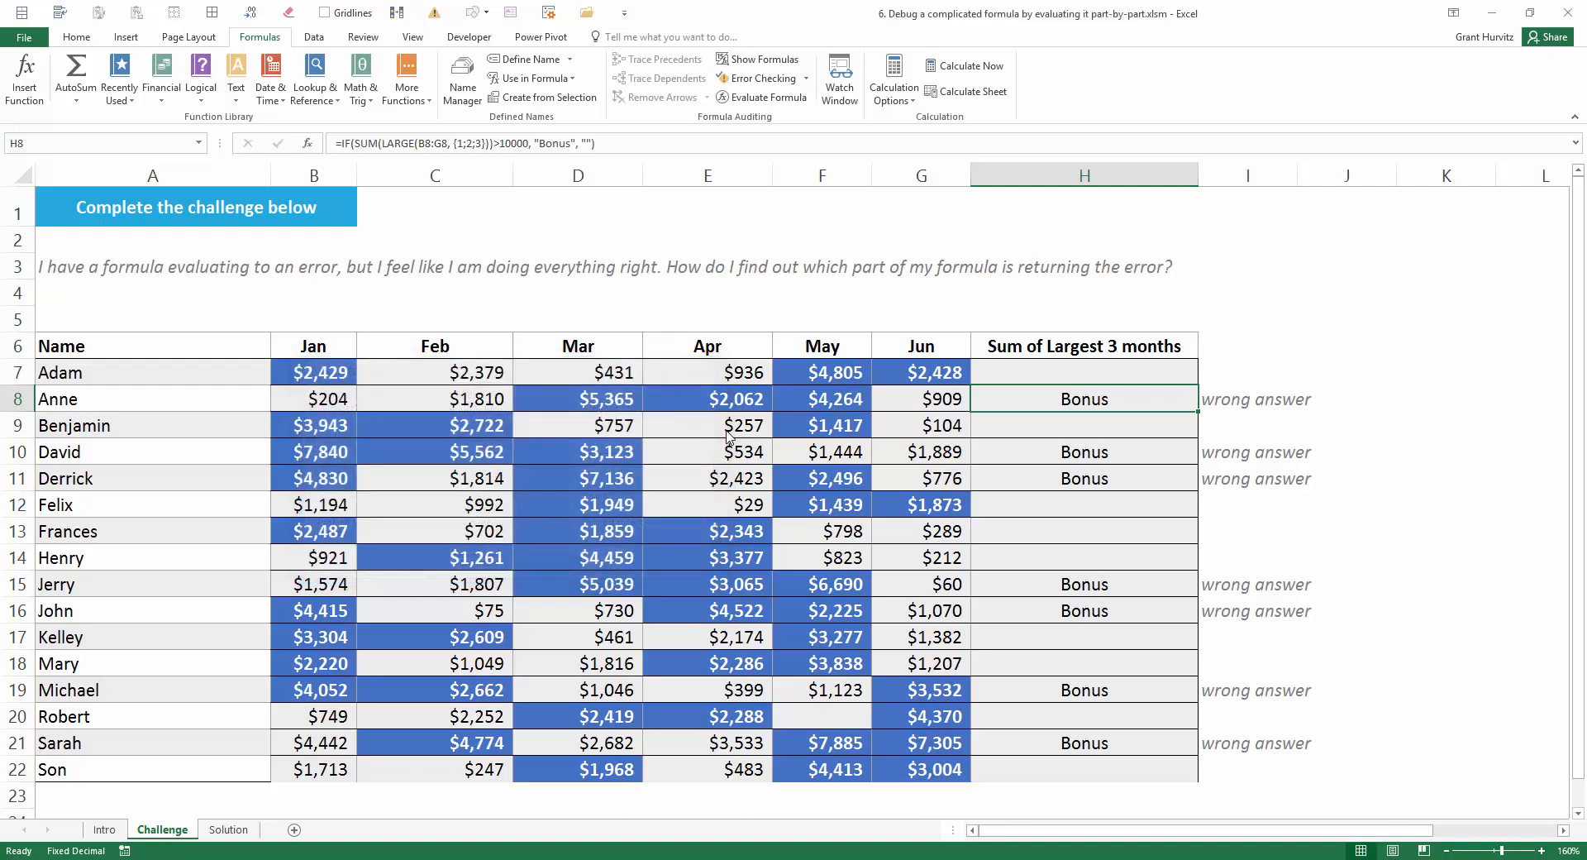